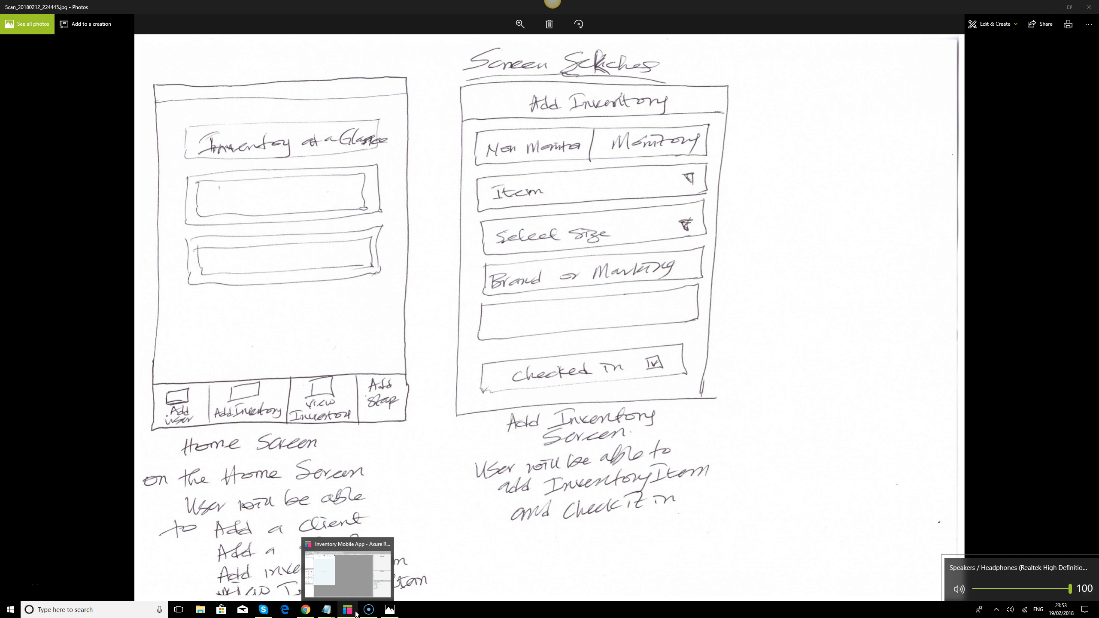
- Switch to the Chrome preview and go through the prototype's Splash, Onboarding, Landing and Home pages
click(356, 614)
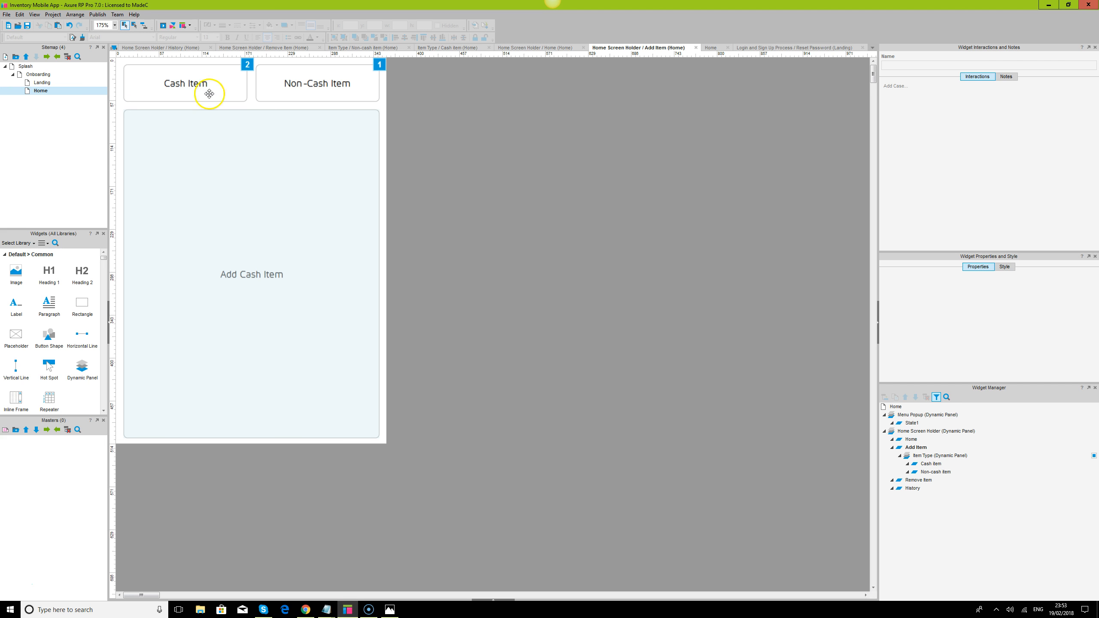
click(306, 610)
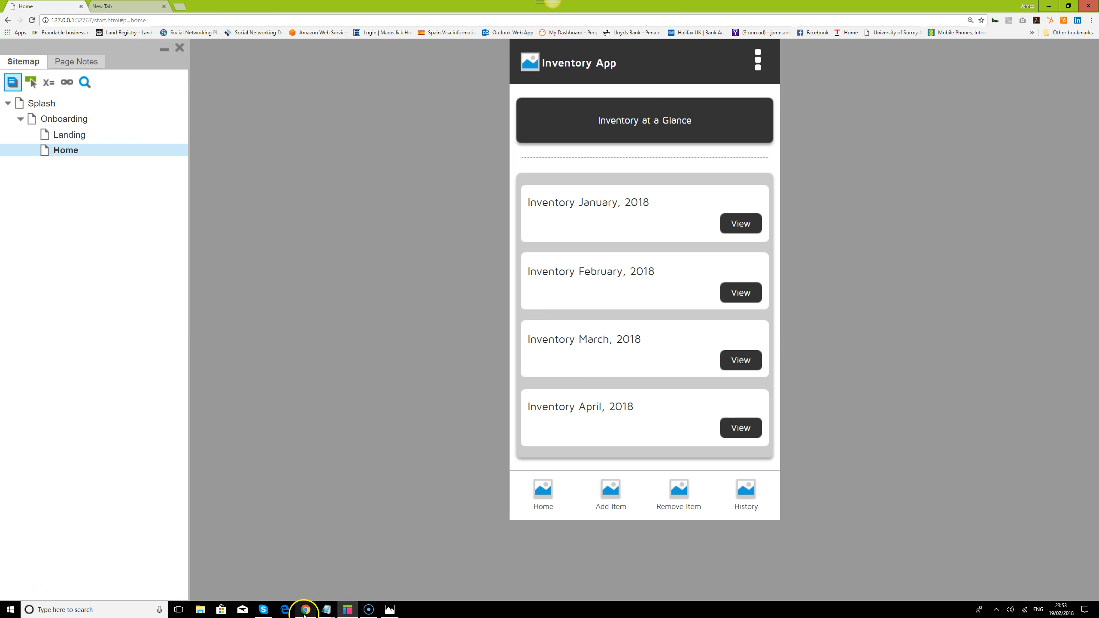
click(38, 106)
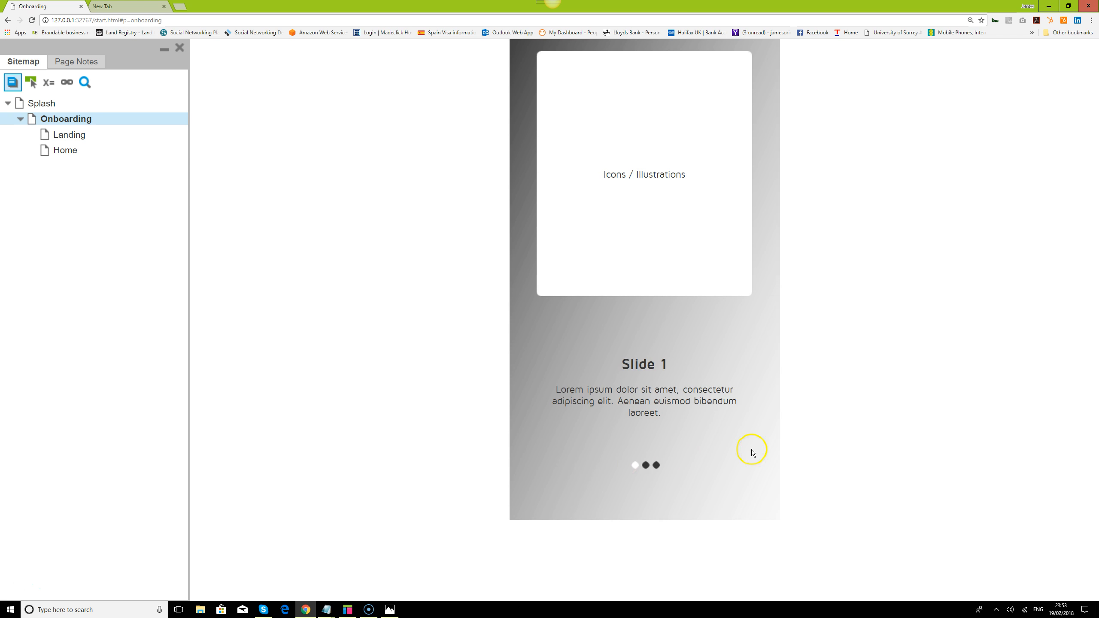
drag(751, 451, 645, 471)
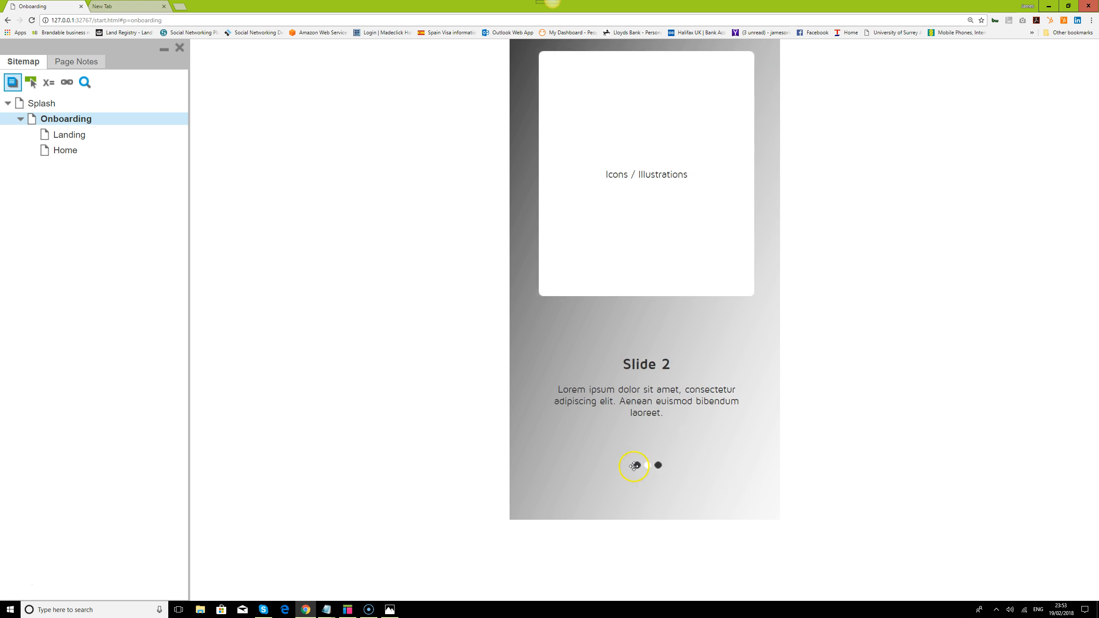
click(686, 502)
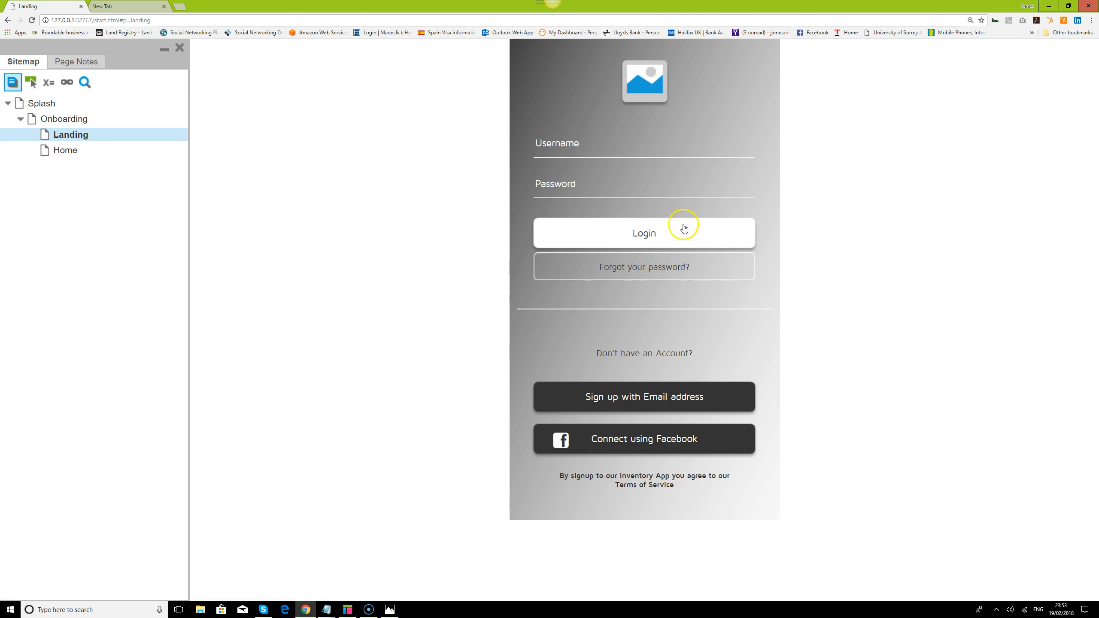
click(64, 151)
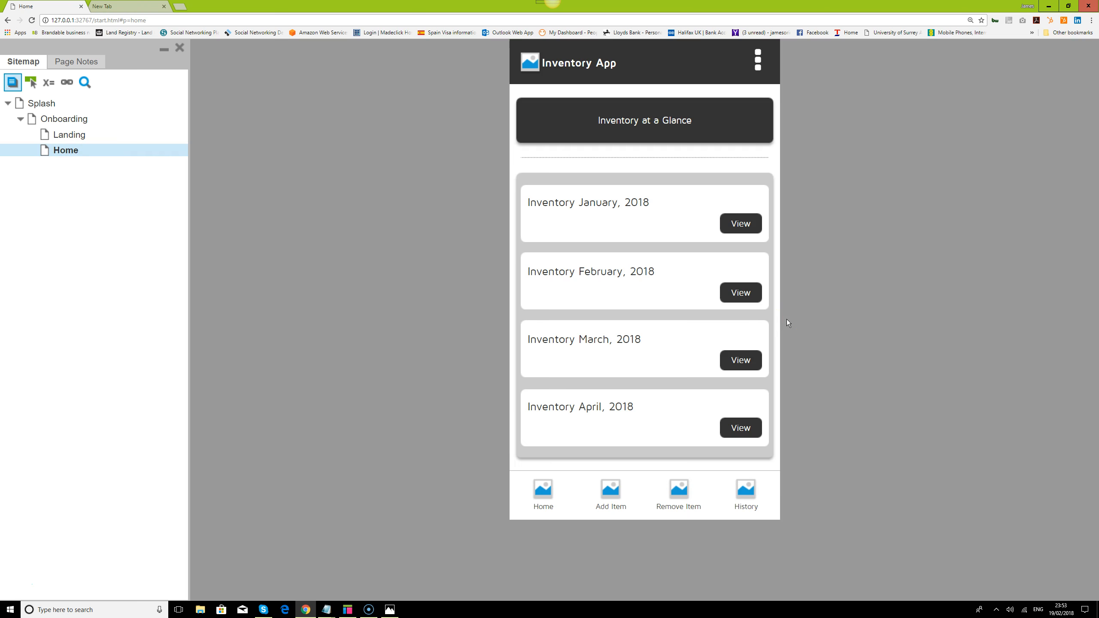
- Try the prototype's Add Item, Remove Item, History and Home footer navigation, finishing on the Add Item screen
click(610, 488)
click(677, 494)
click(746, 492)
click(676, 488)
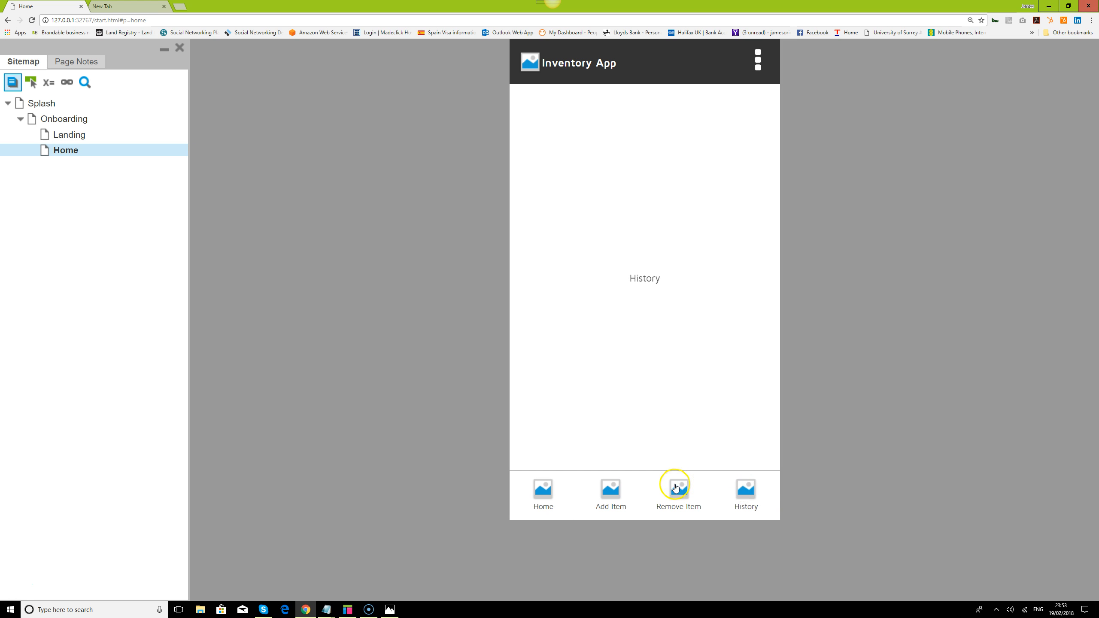
click(611, 491)
click(531, 491)
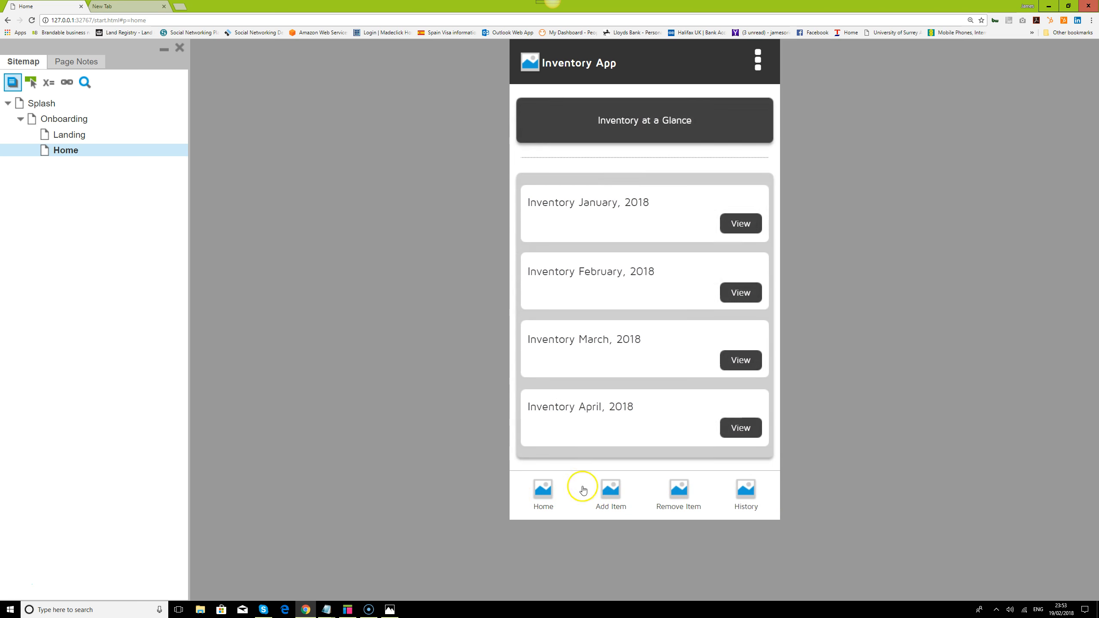
click(610, 488)
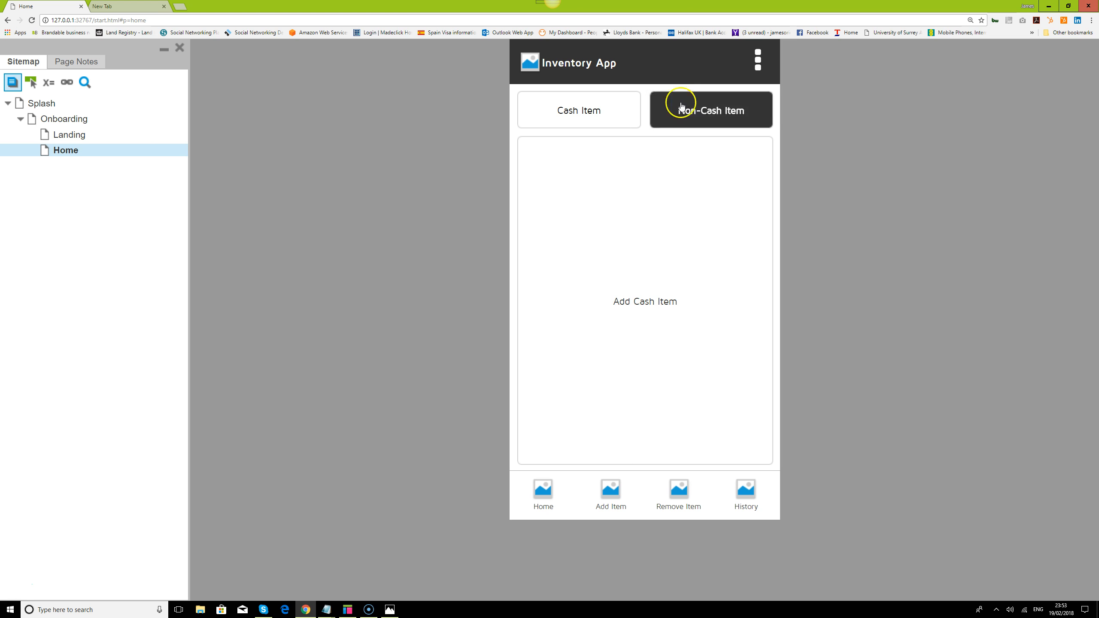
- Switch back to Axure RP and open the Non-cash item state of the Home page's Item Type dynamic panel
click(357, 610)
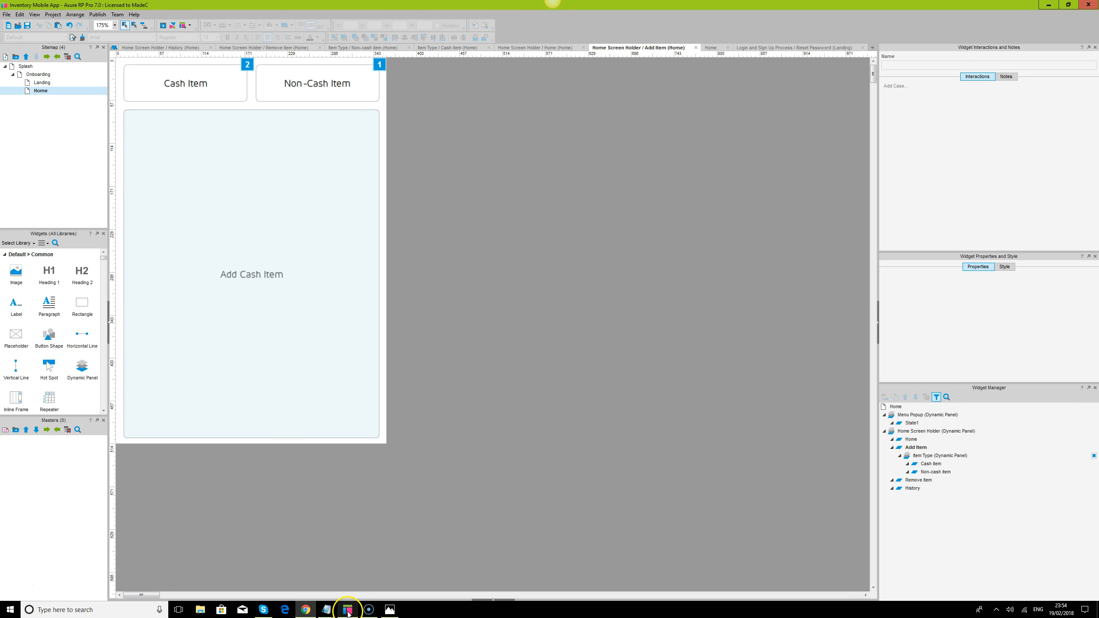
click(305, 257)
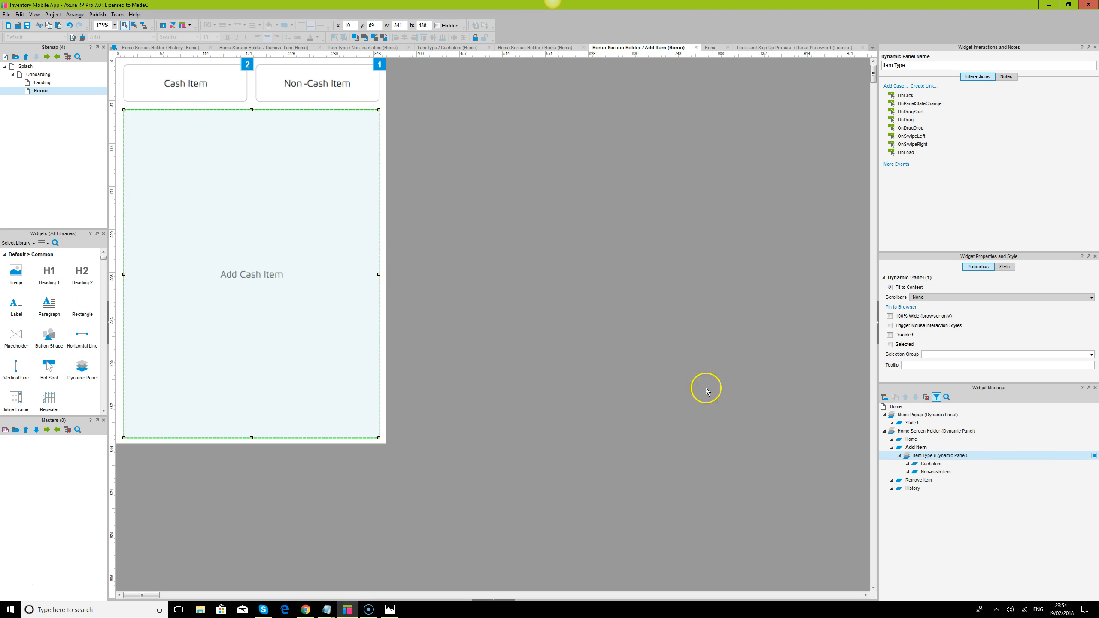
double_click(41, 91)
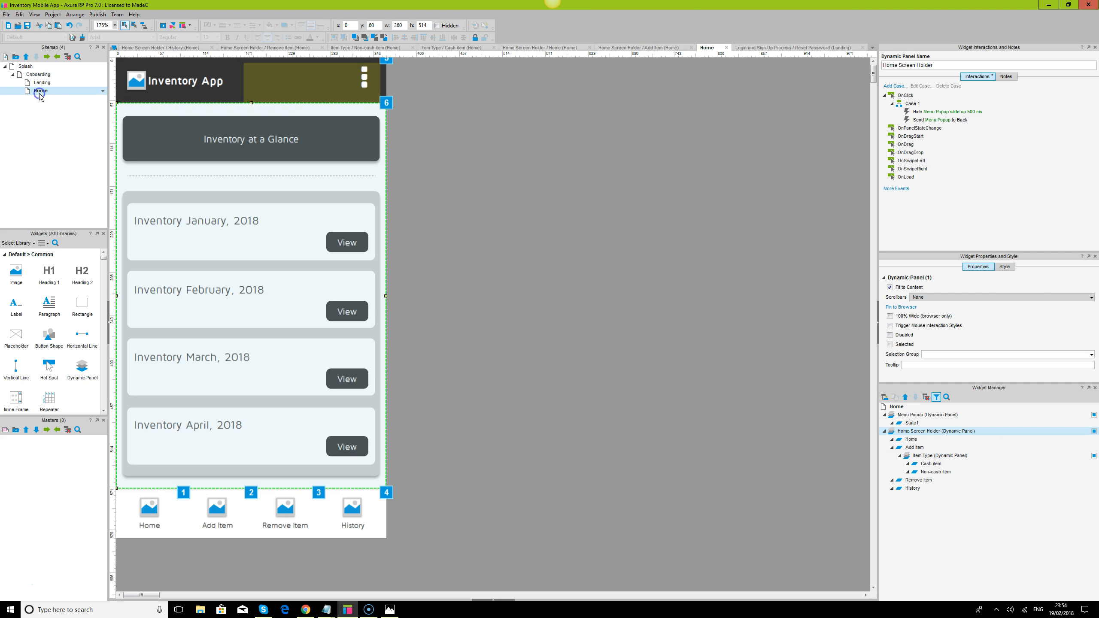
click(669, 253)
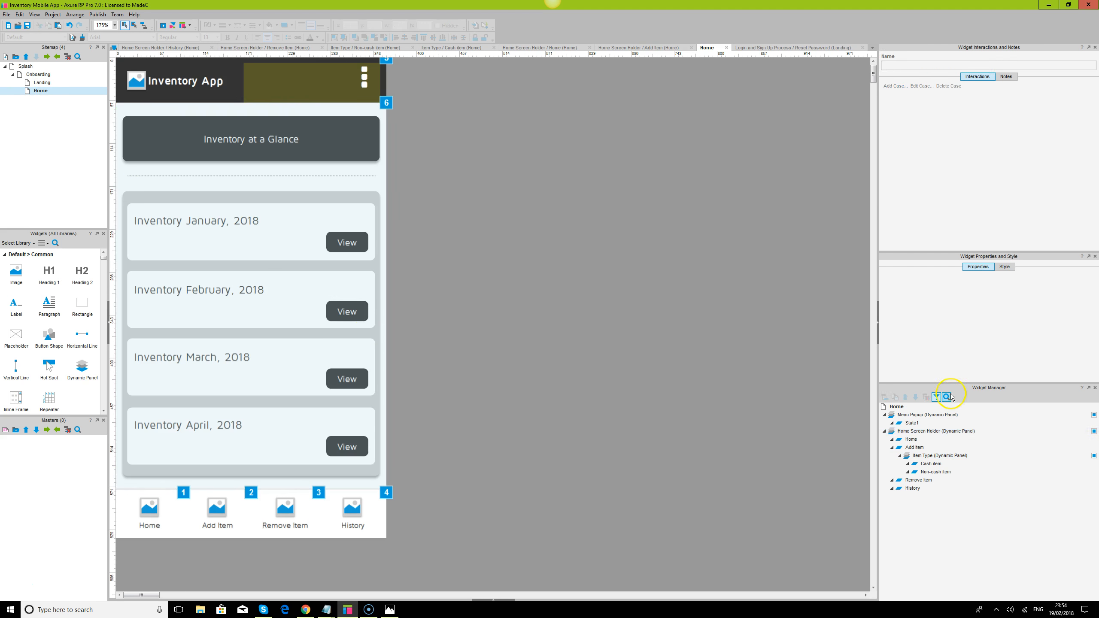
mouse_move(915, 448)
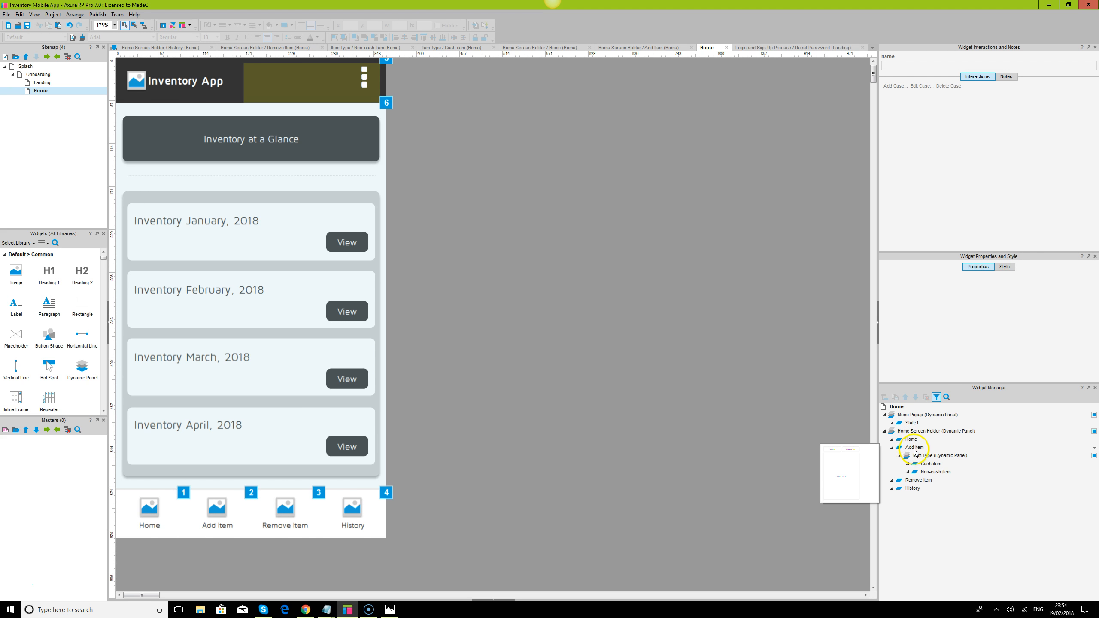
click(918, 454)
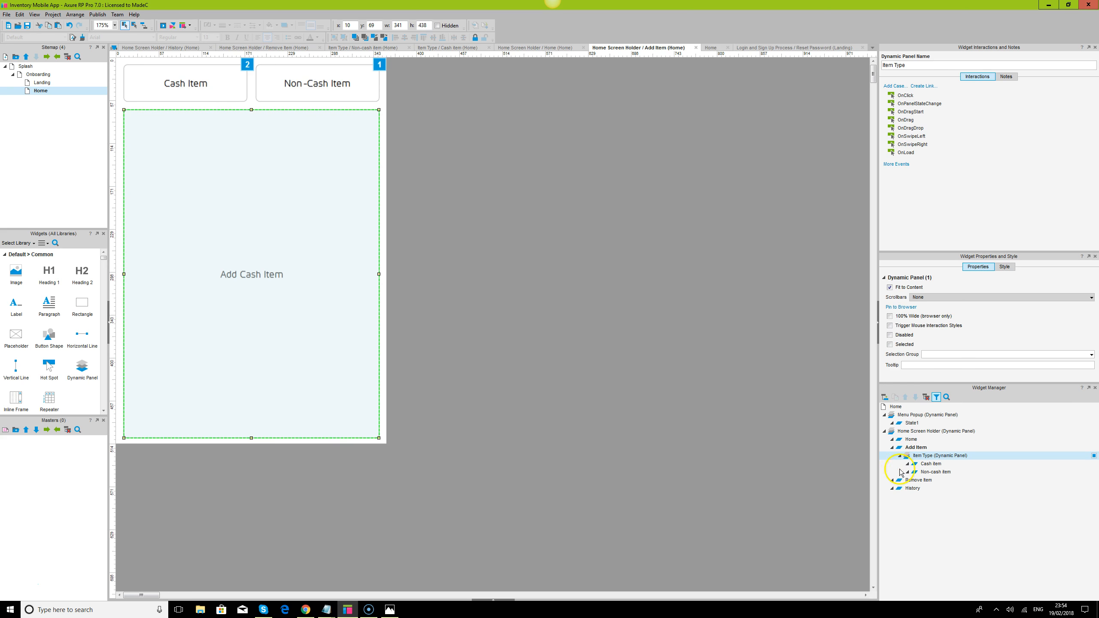
click(926, 472)
double_click(926, 472)
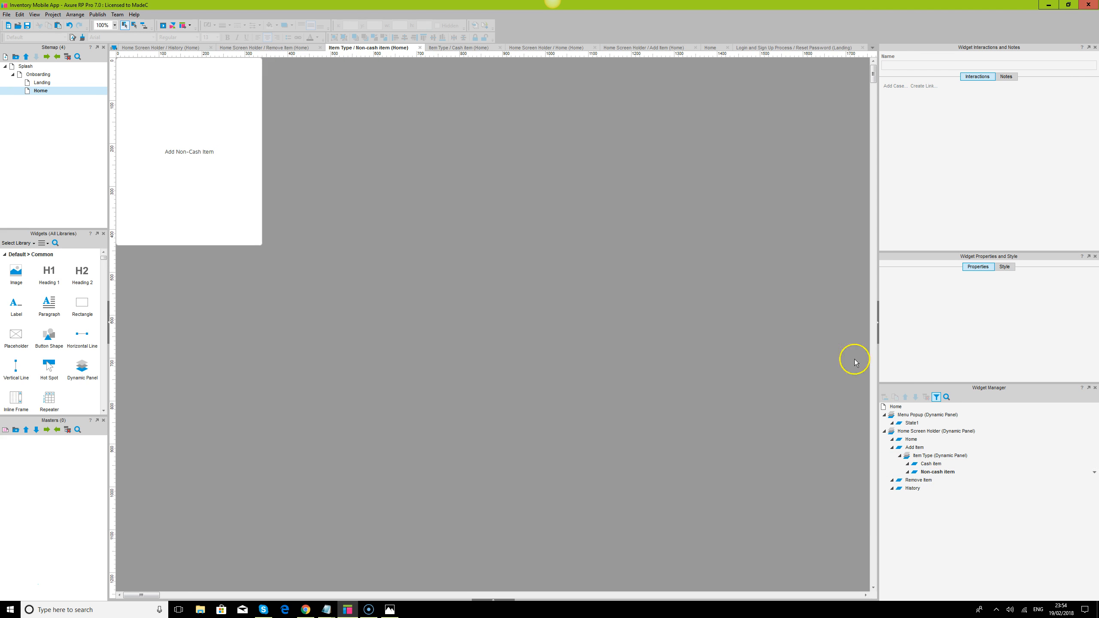
- Clear the placeholder text from the large white rectangle in the Non-cash item state
click(104, 29)
key(Down)
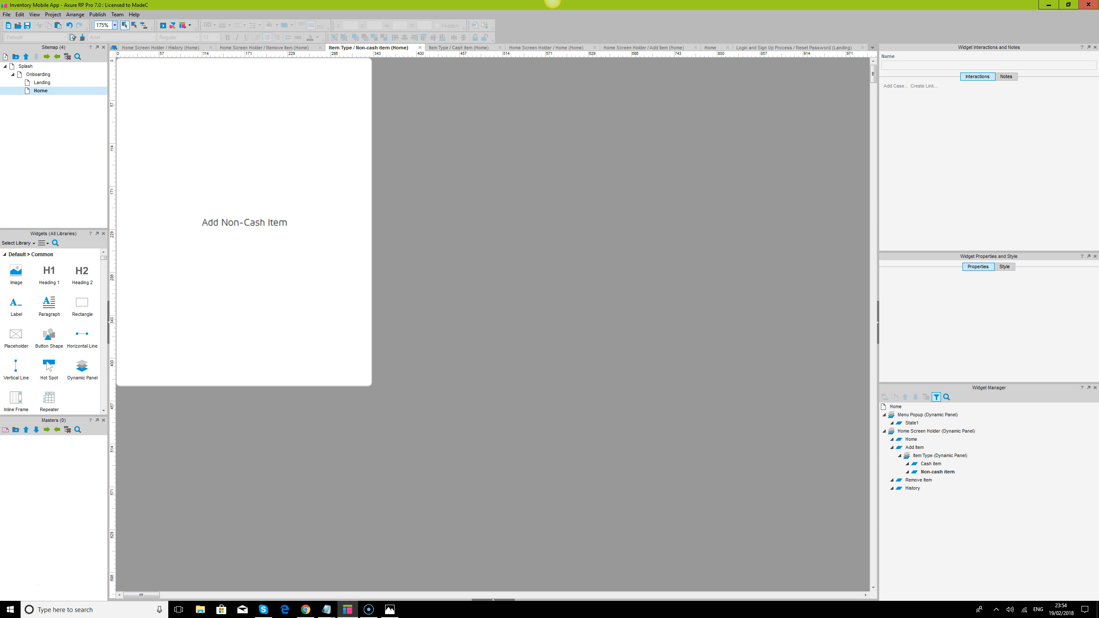
double_click(273, 217)
key(Delete)
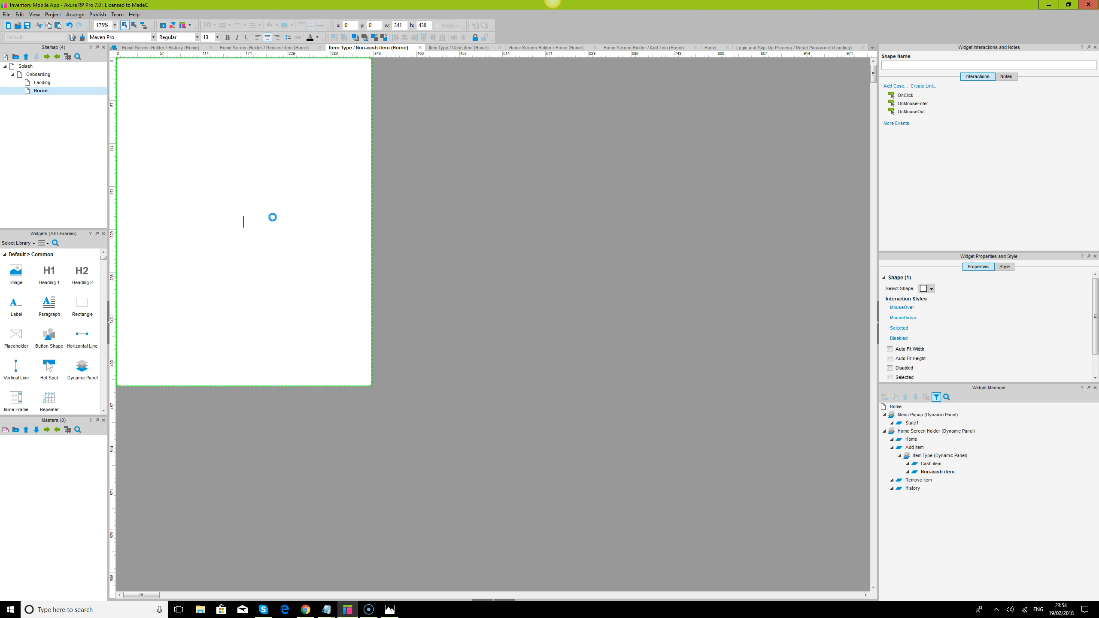
click(611, 271)
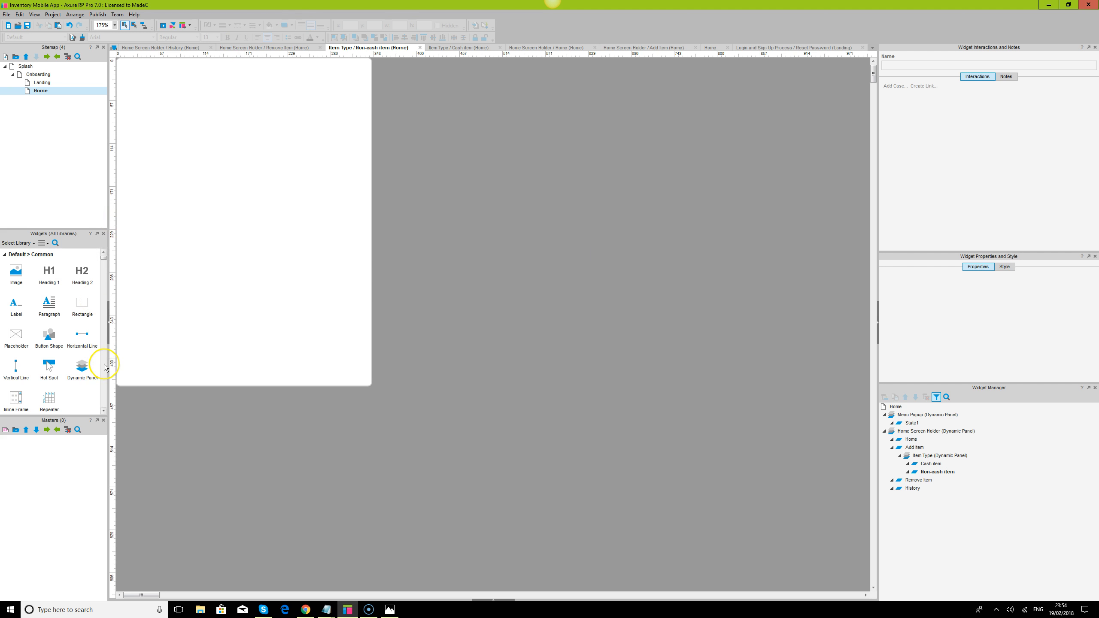
- Copy the username text field together with its underline from the Login state of the Landing page
scroll(47, 354, down, 1)
scroll(47, 354, down, 2)
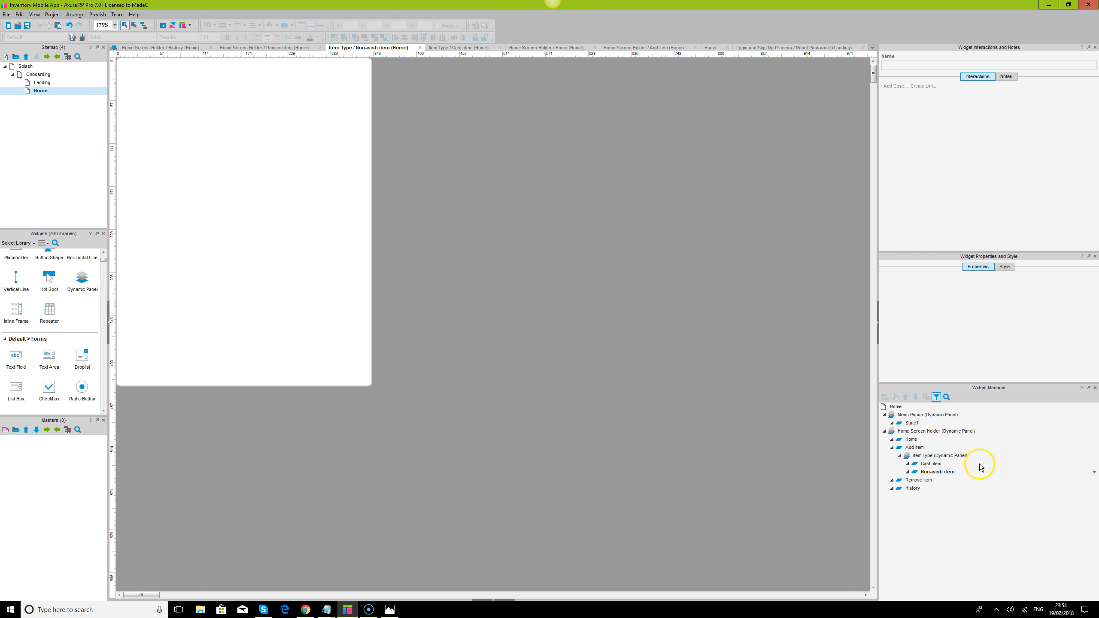
scroll(81, 316, up, 3)
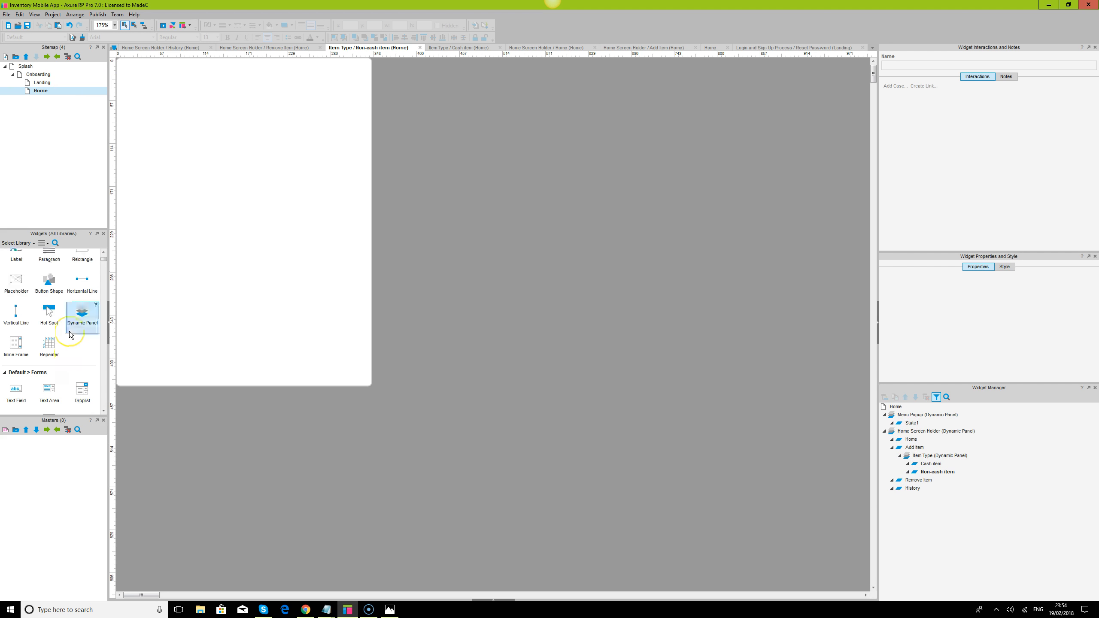
double_click(42, 83)
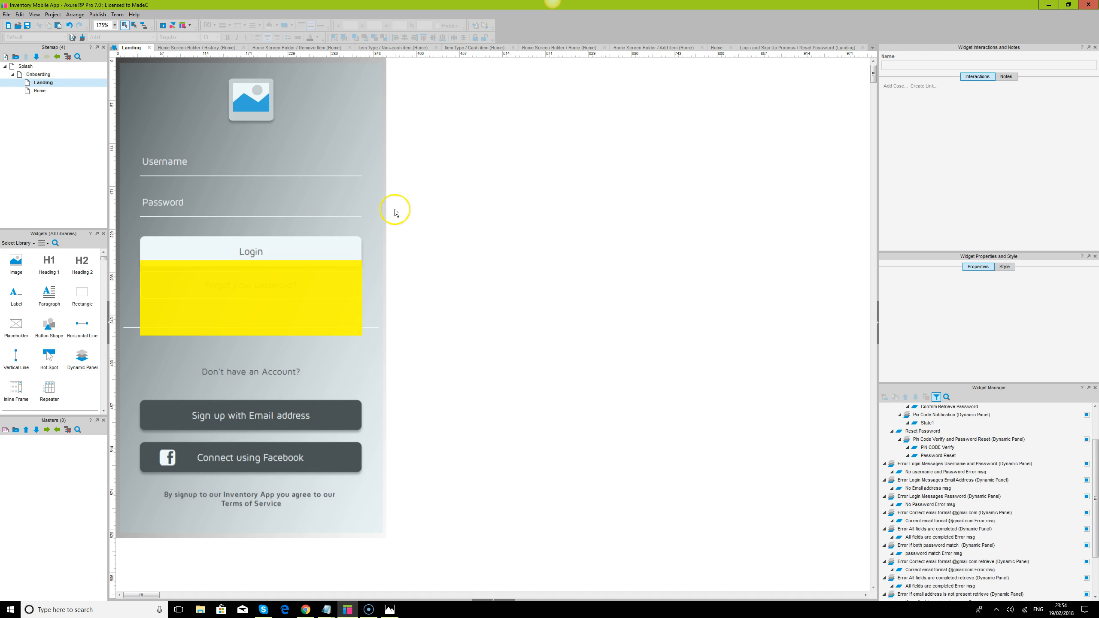
click(257, 158)
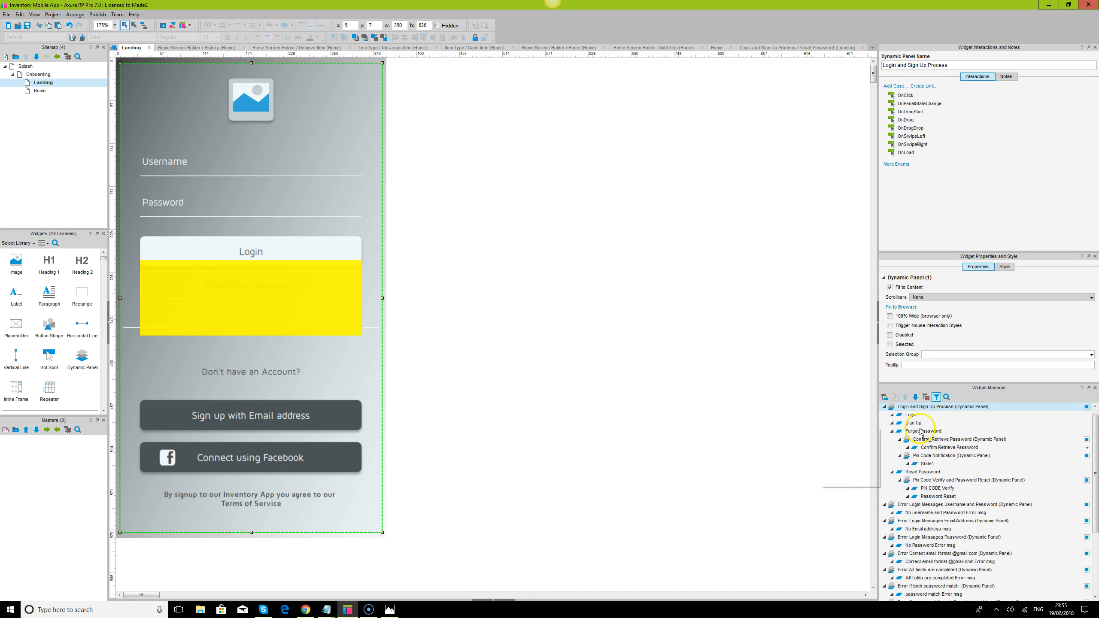
double_click(911, 415)
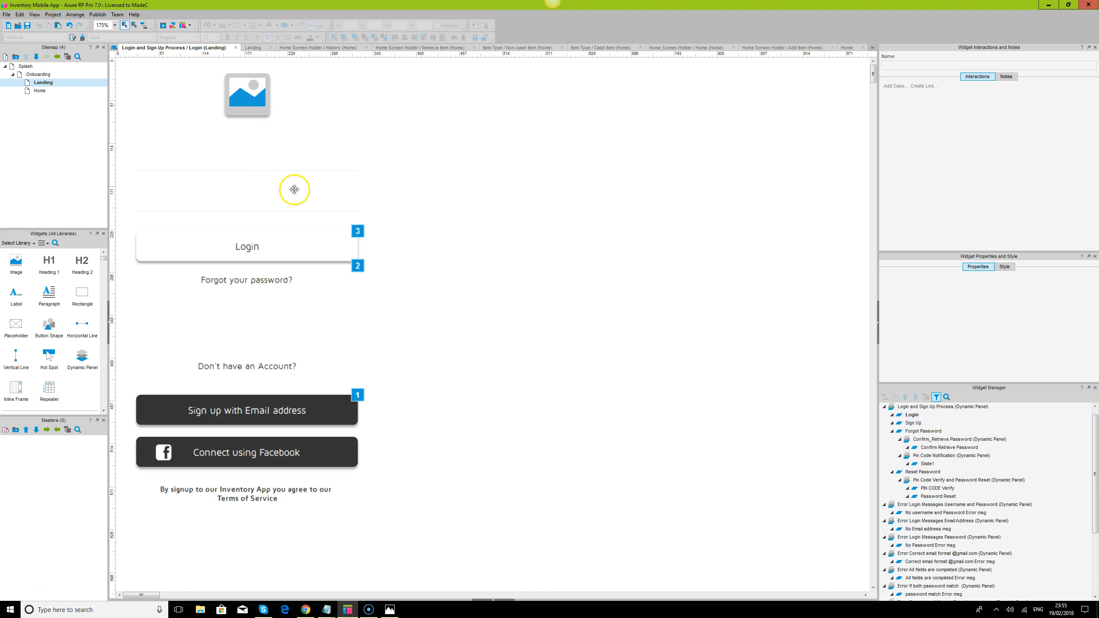
click(198, 169)
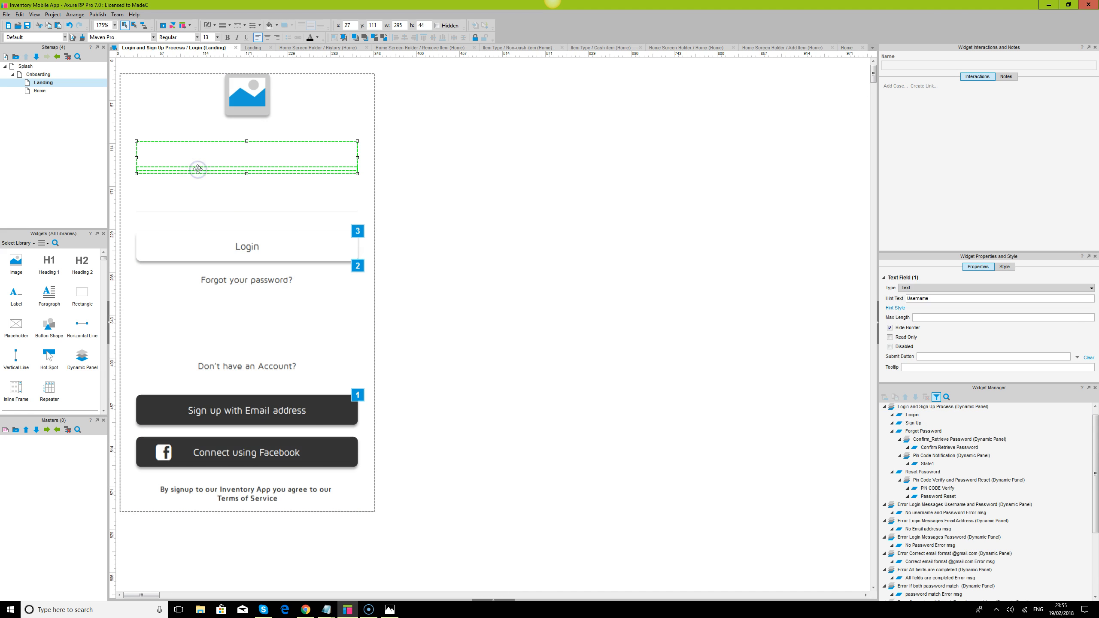
- Paste the copied text field and underline into the Non-cash item state, near the upper edge at about x 23, y 30
click(37, 94)
double_click(36, 94)
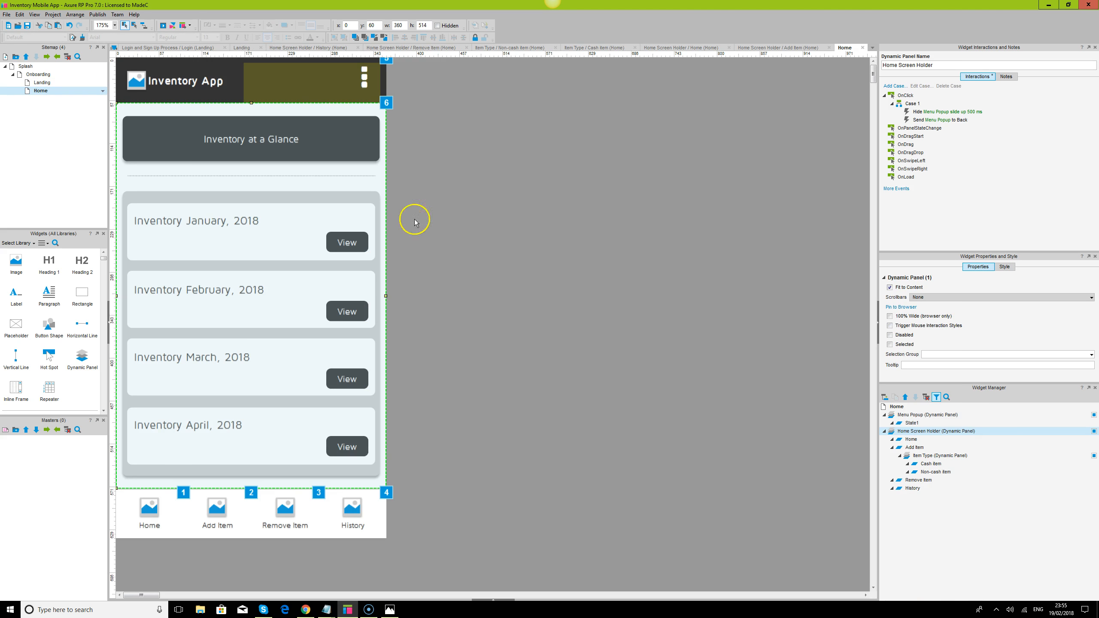
double_click(936, 472)
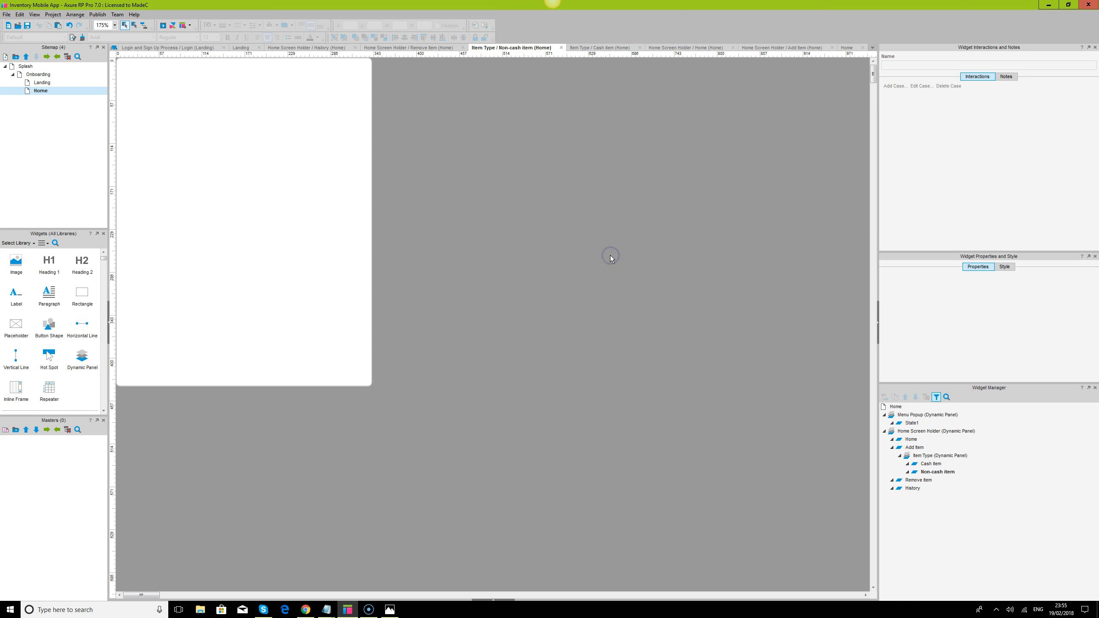
key(ctrl+v)
drag(248, 144, 248, 98)
click(265, 110)
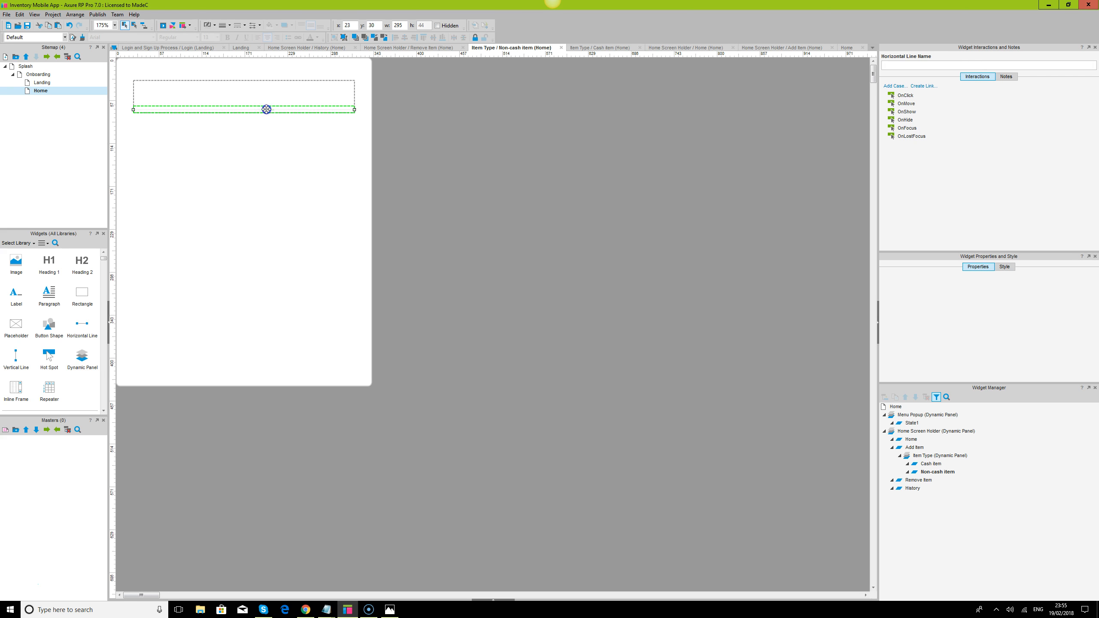
click(480, 146)
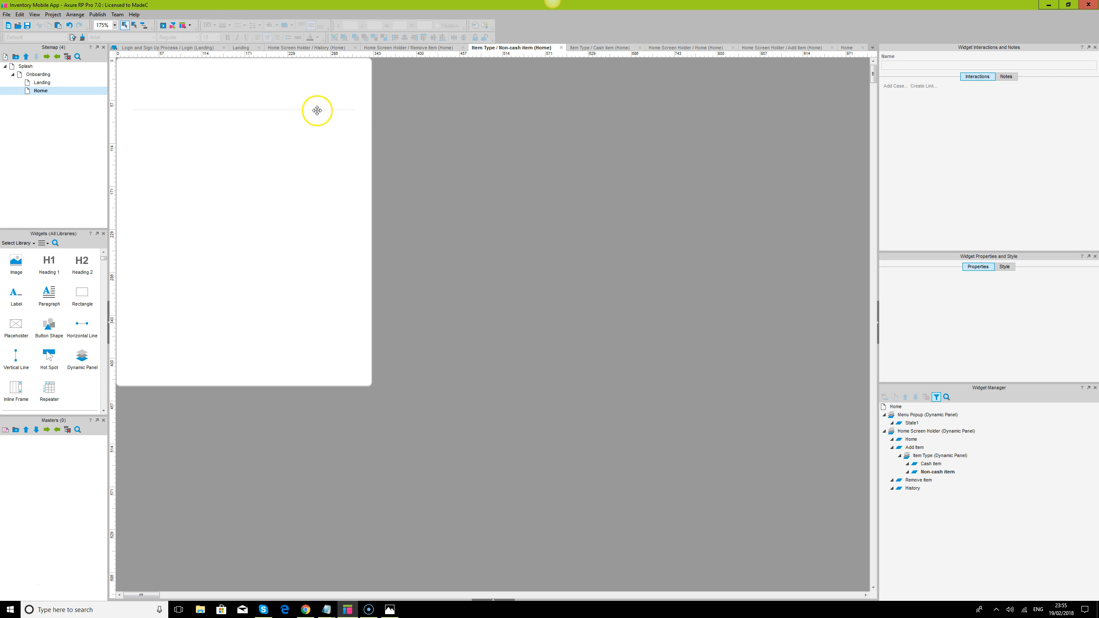
- Rename the pasted text field as itemtxt
click(286, 111)
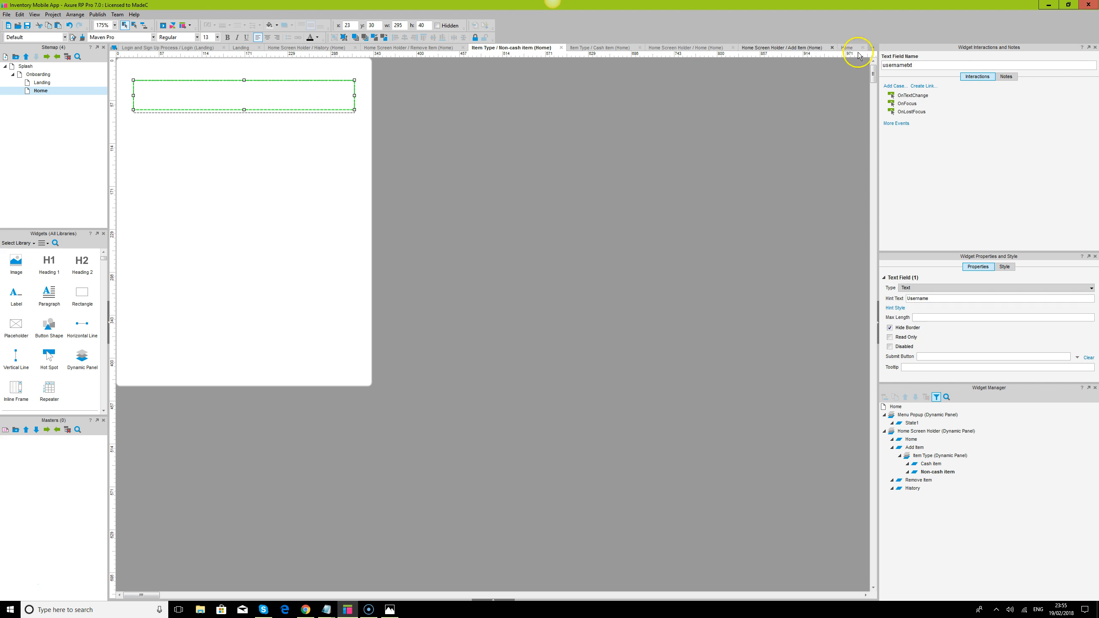
drag(915, 66, 834, 67)
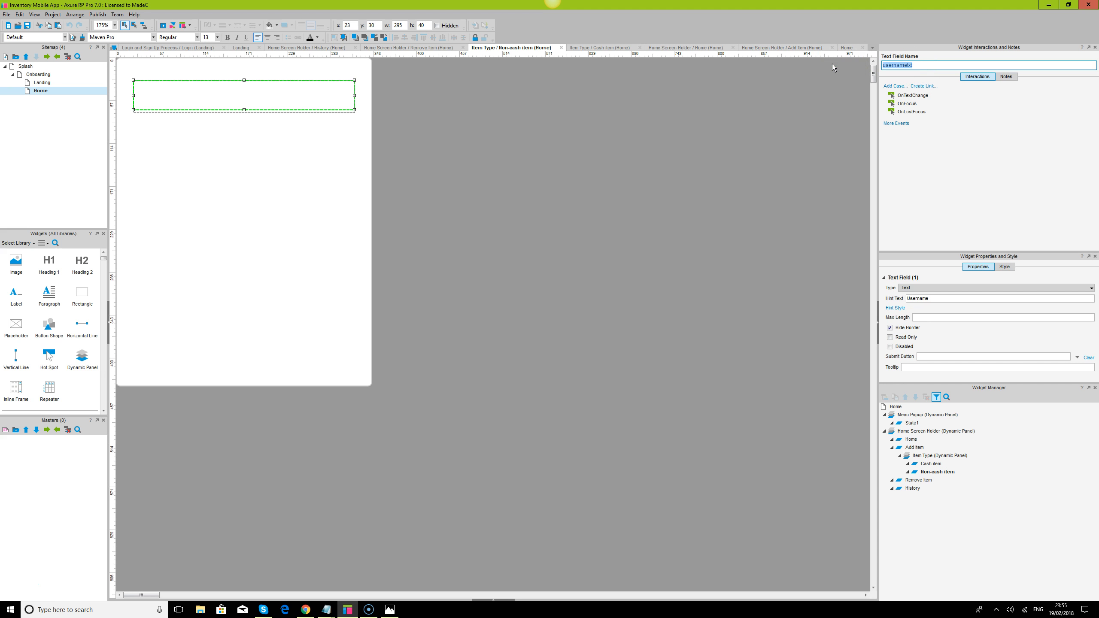
text(item)
click(322, 257)
- Place a Droplist widget below the item text field at about x 36, y 103 and select it
scroll(67, 336, down, 3)
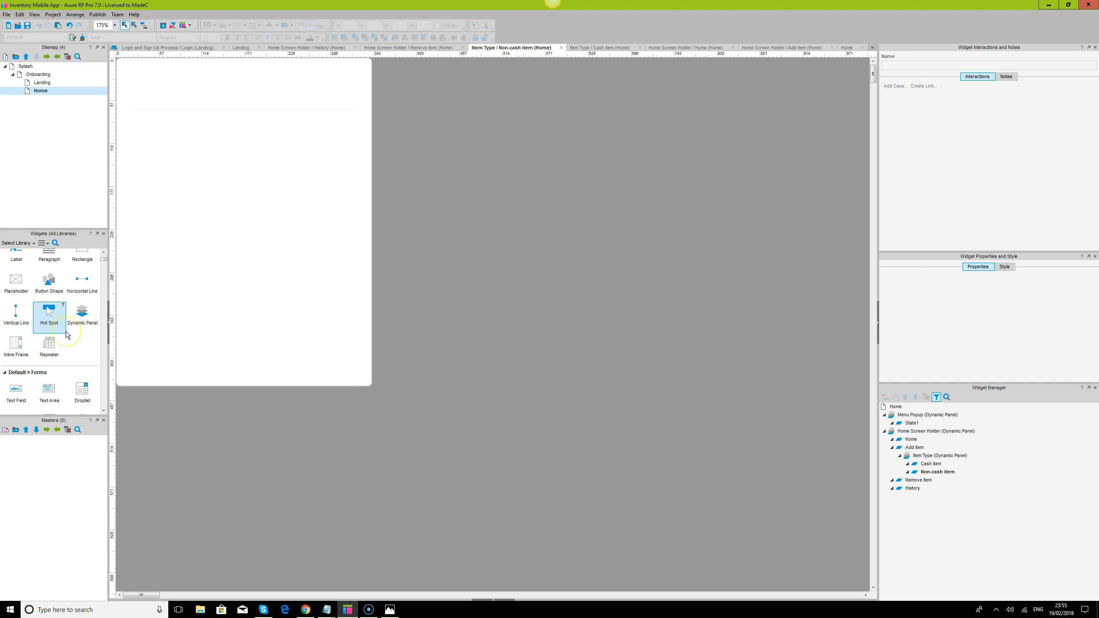
drag(82, 334, 143, 139)
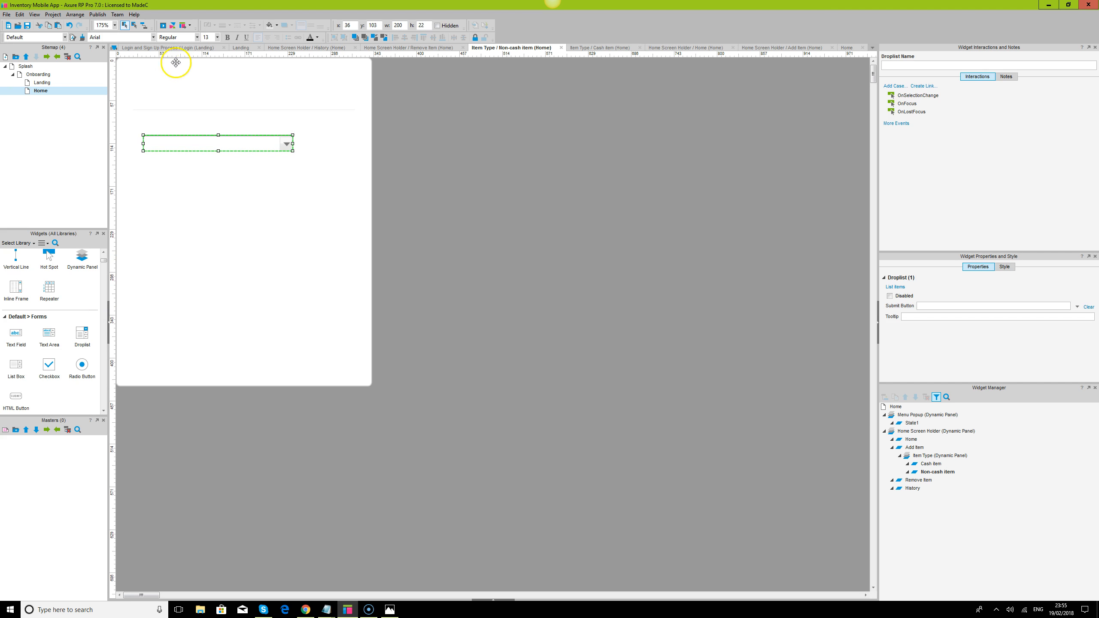
click(176, 94)
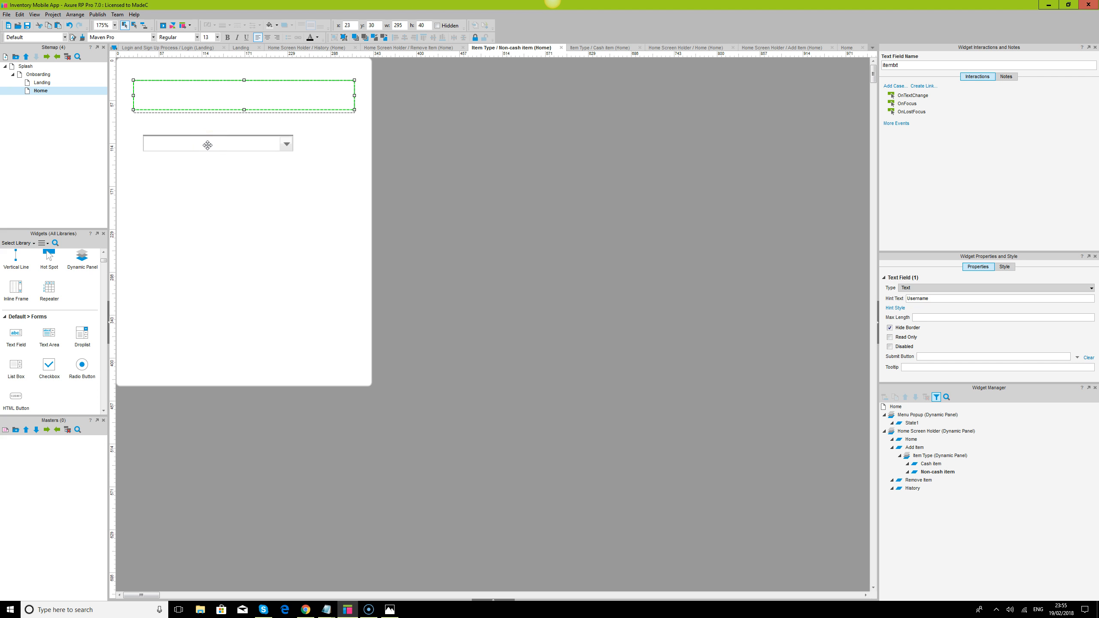
click(208, 145)
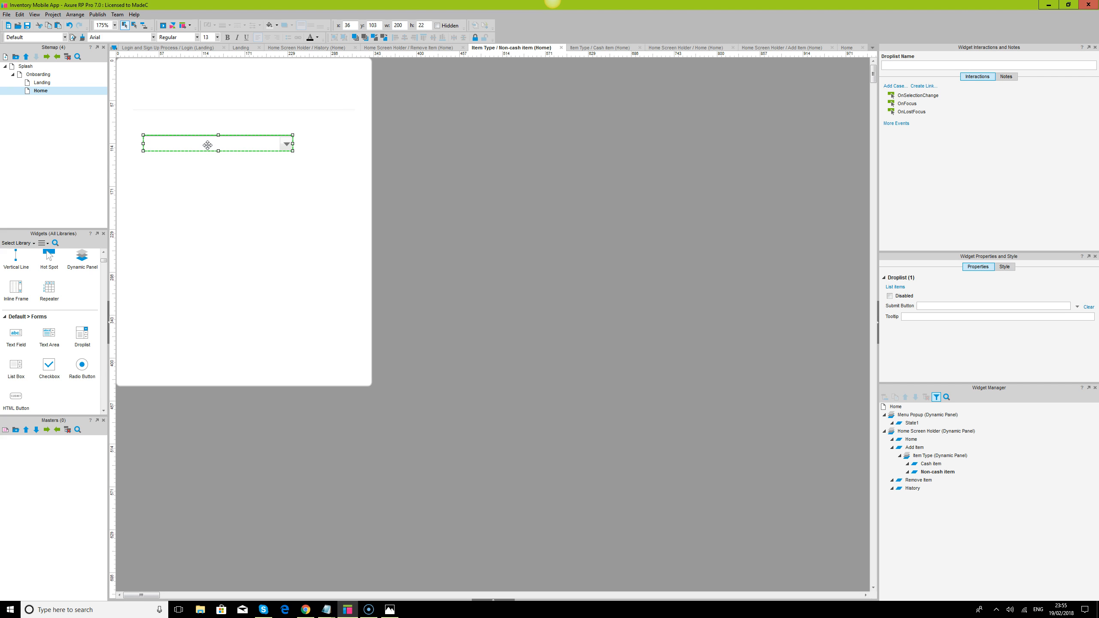
- Resize the droplist to 295 wide and 40 high, and position it below the item text field at x 23, y 84
drag(144, 143, 133, 143)
drag(292, 143, 355, 145)
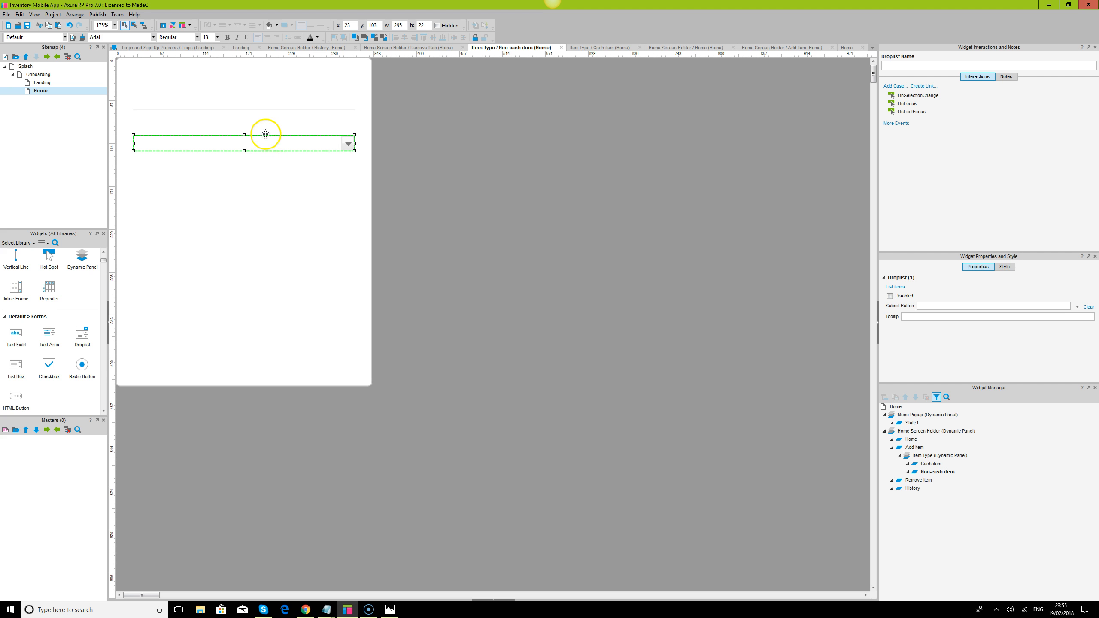
click(321, 95)
click(312, 142)
click(424, 22)
text(40)
key(Return)
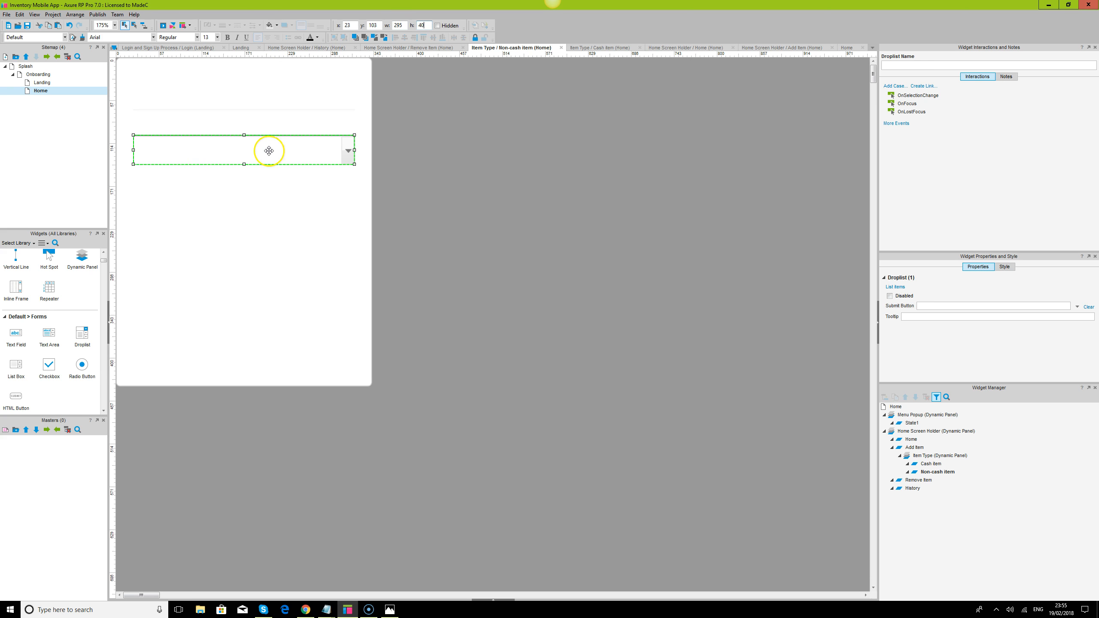
drag(271, 148, 271, 135)
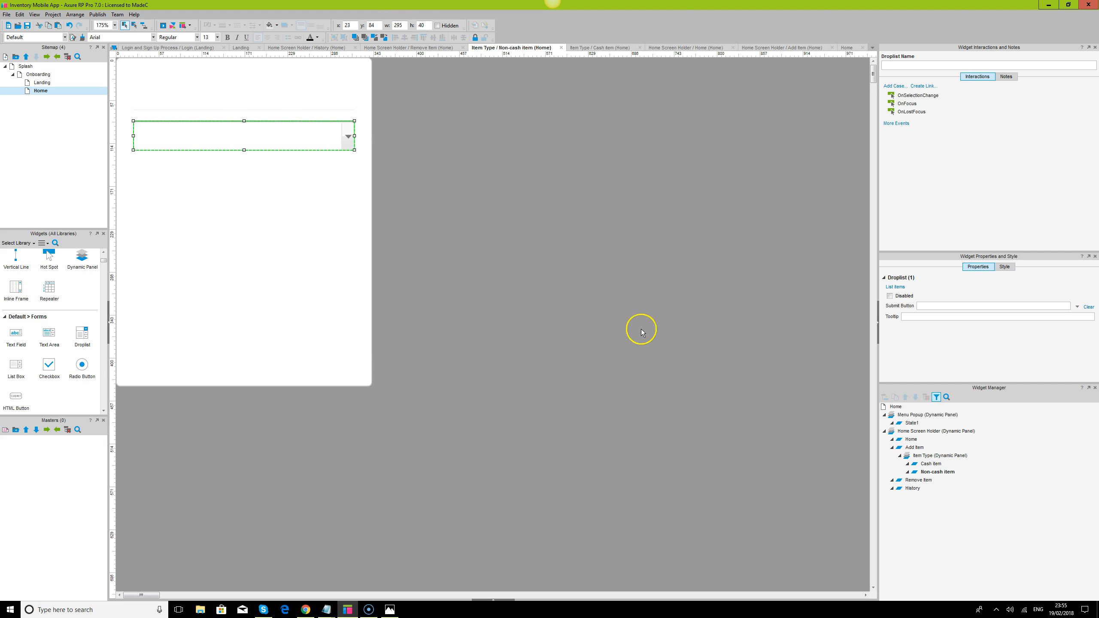
- Give the droplist the options Select item type, Shirt, Jeans and Tops
click(892, 287)
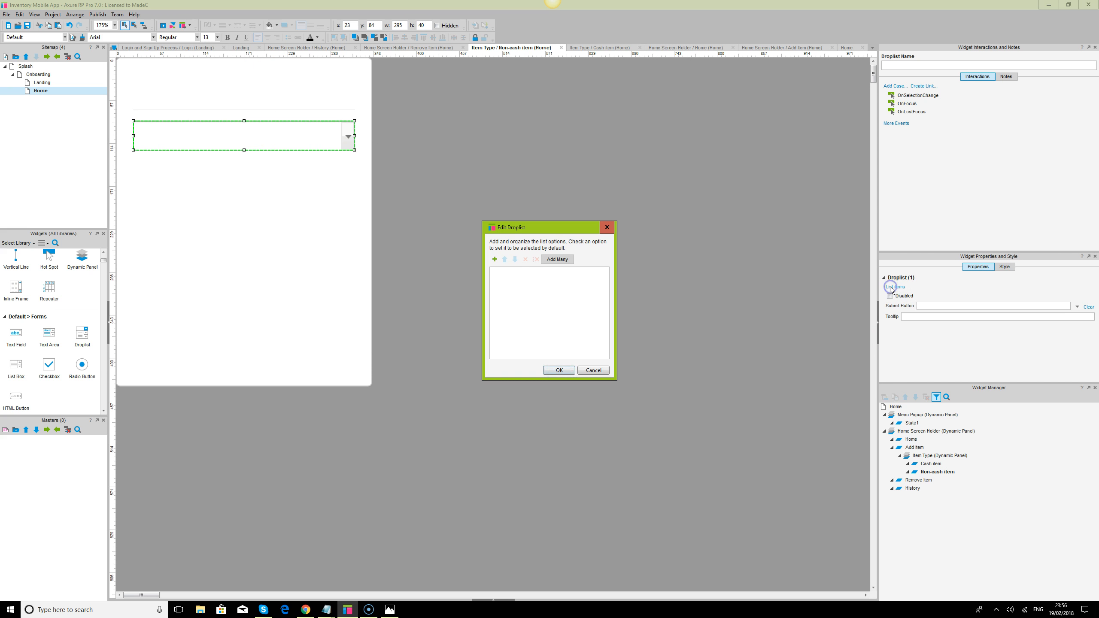
click(494, 259)
text(Select item type)
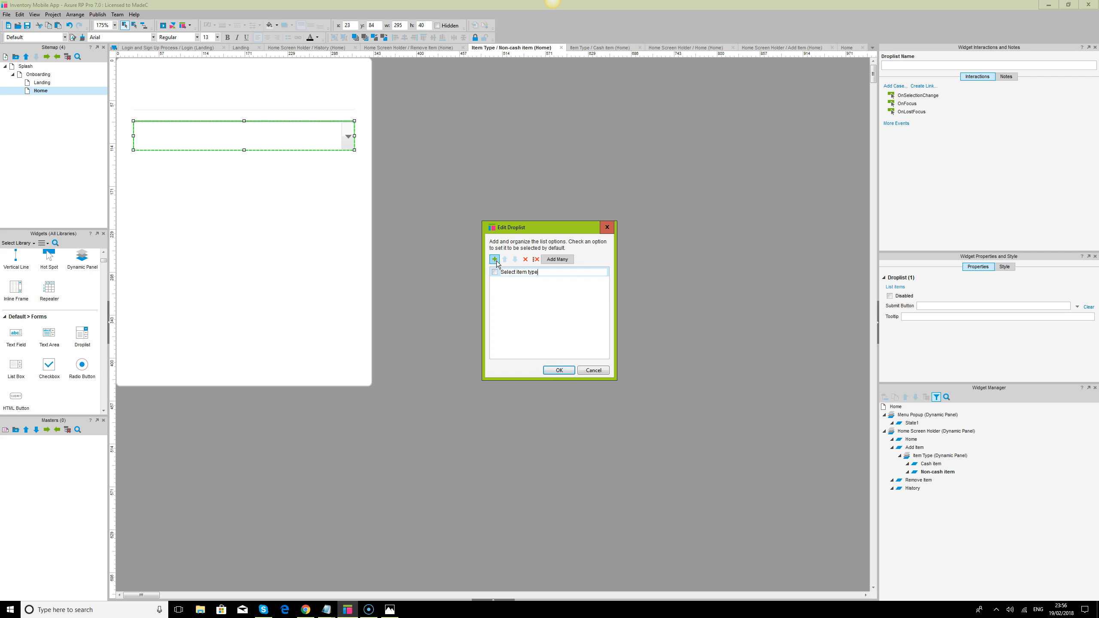
click(497, 263)
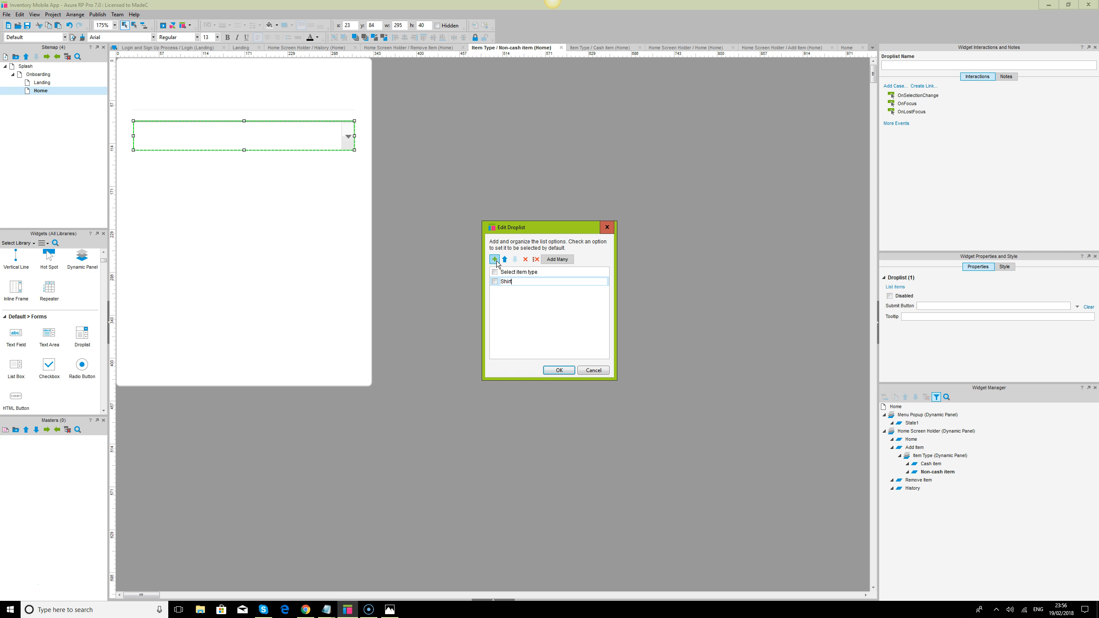
click(494, 259)
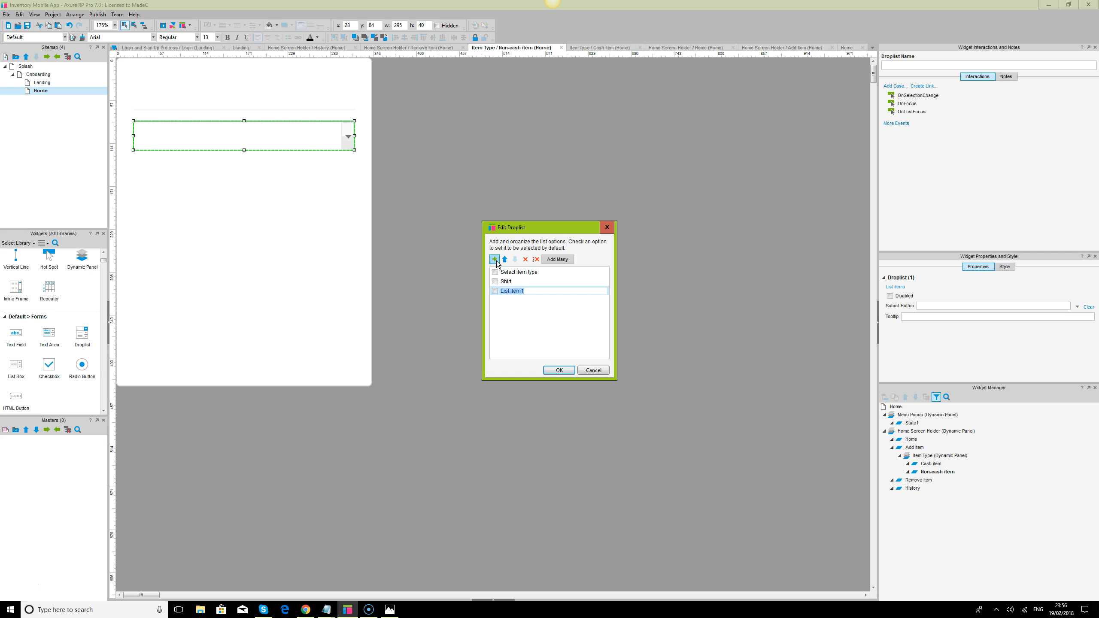
text(Jeans)
click(495, 259)
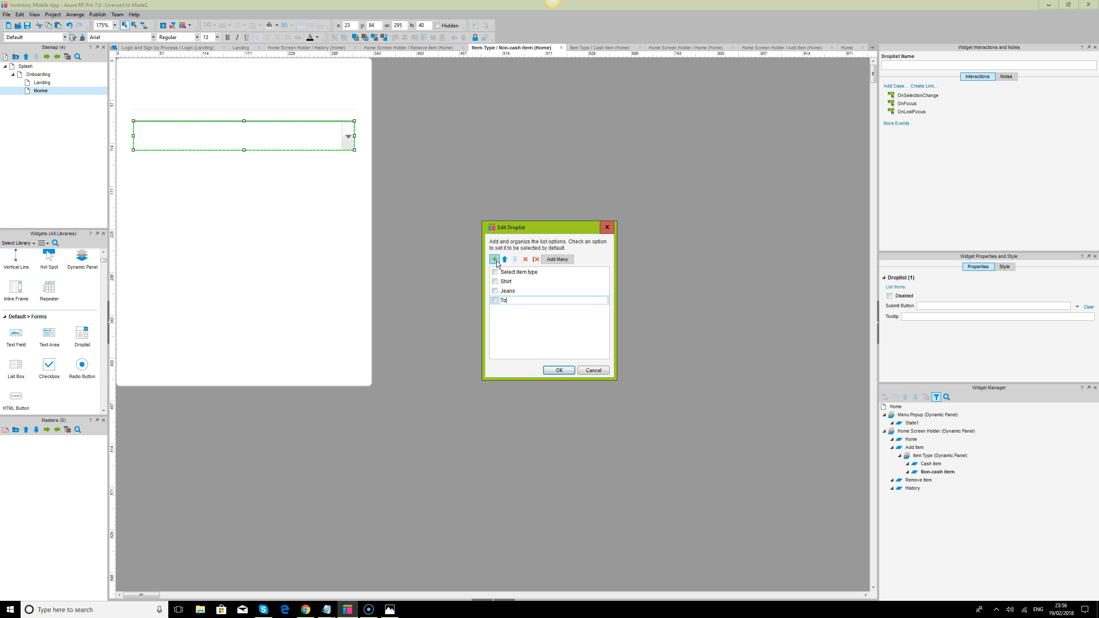
click(561, 370)
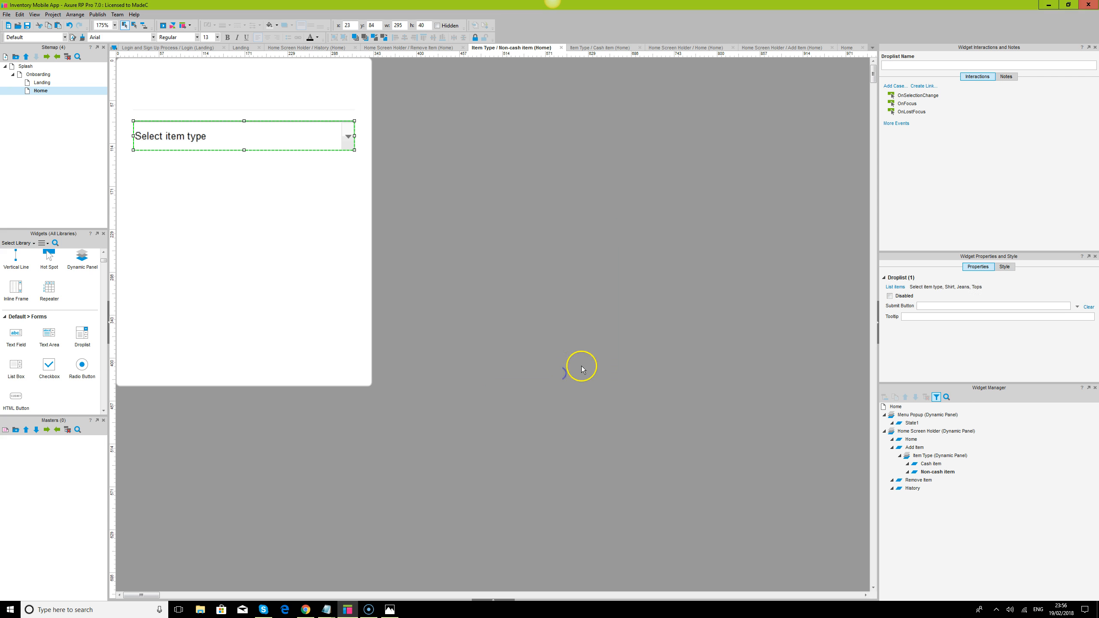
- Duplicate the item type droplist below itself at x 23, y 134 and rename the copy's first option Select item size
click(222, 140)
drag(223, 142, 214, 175)
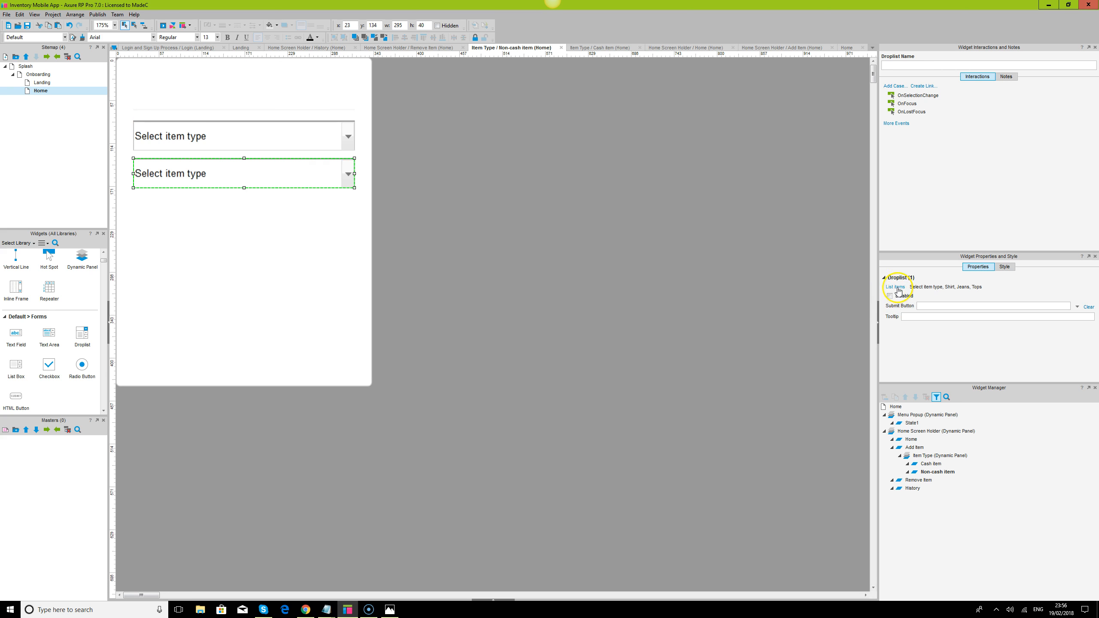
click(895, 287)
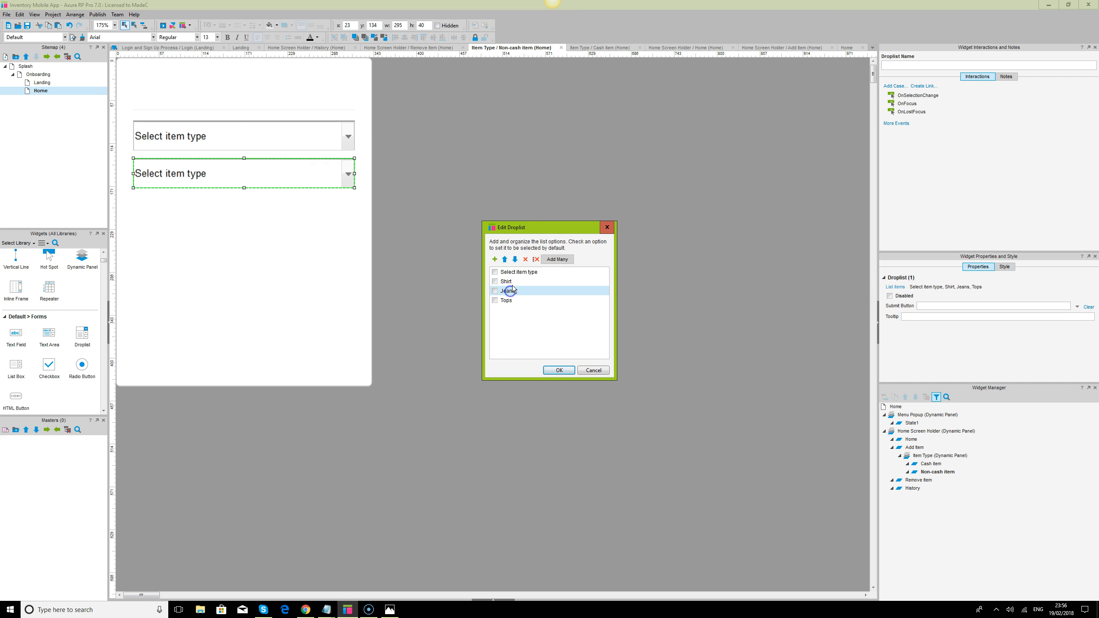
click(521, 273)
click(544, 272)
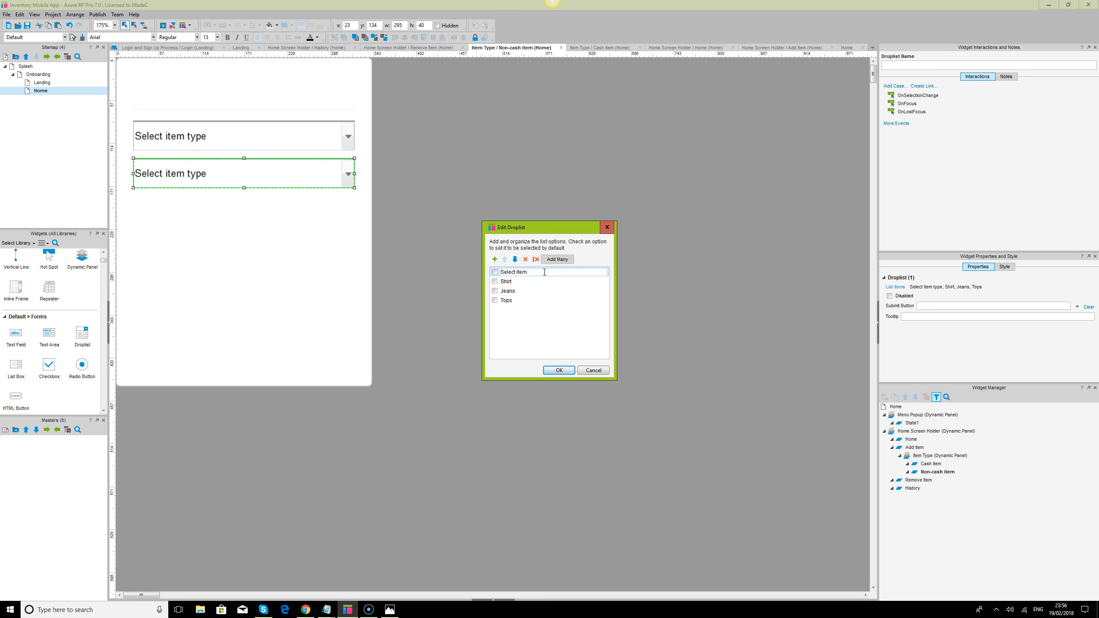
text(size)
- Replace the copied droplist's Shirt, Jeans and Tops options with Small, Medium and Large
click(508, 282)
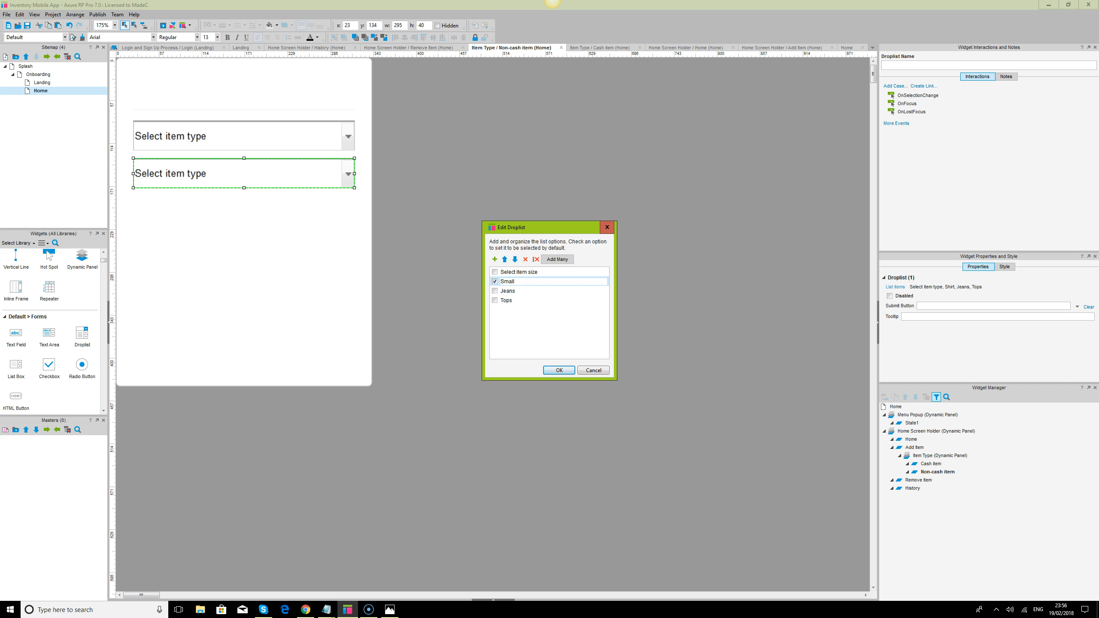
click(509, 293)
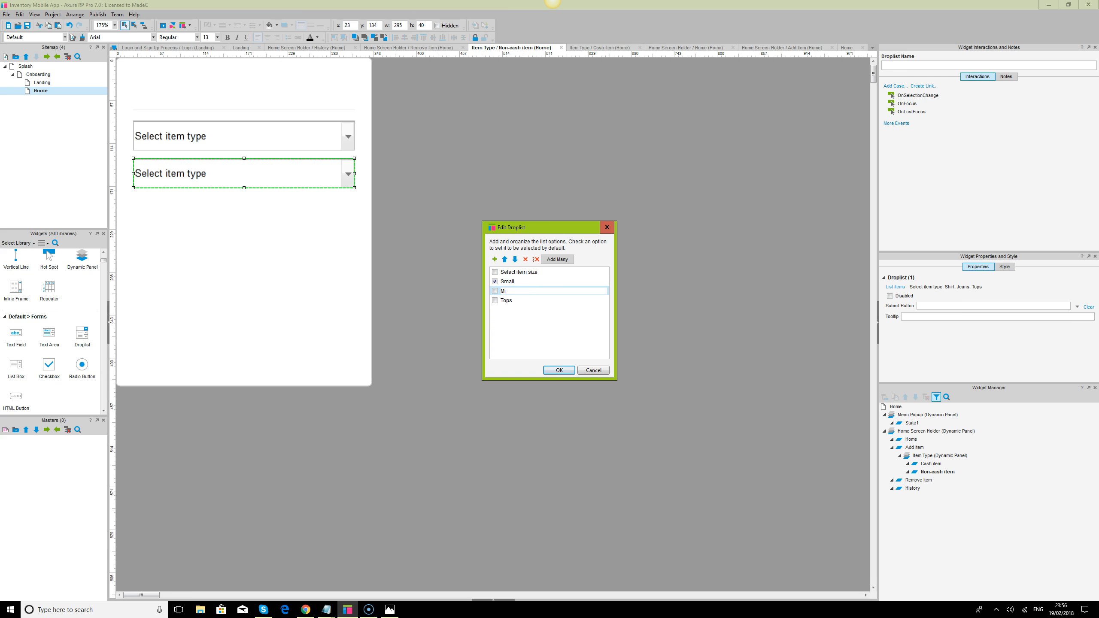
text(dium)
click(505, 302)
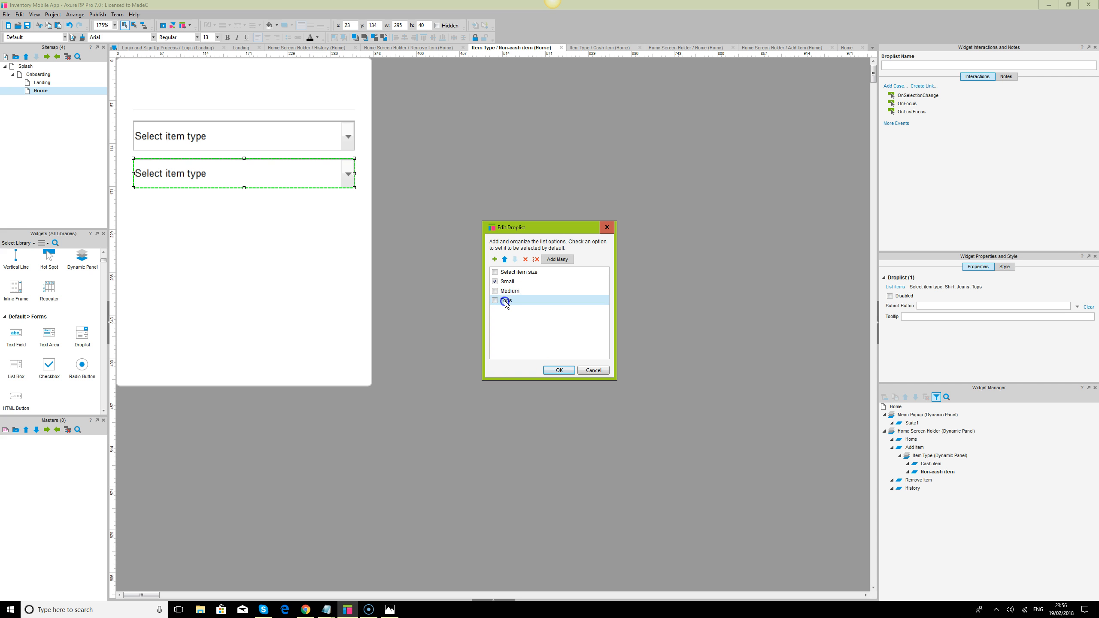
click(505, 302)
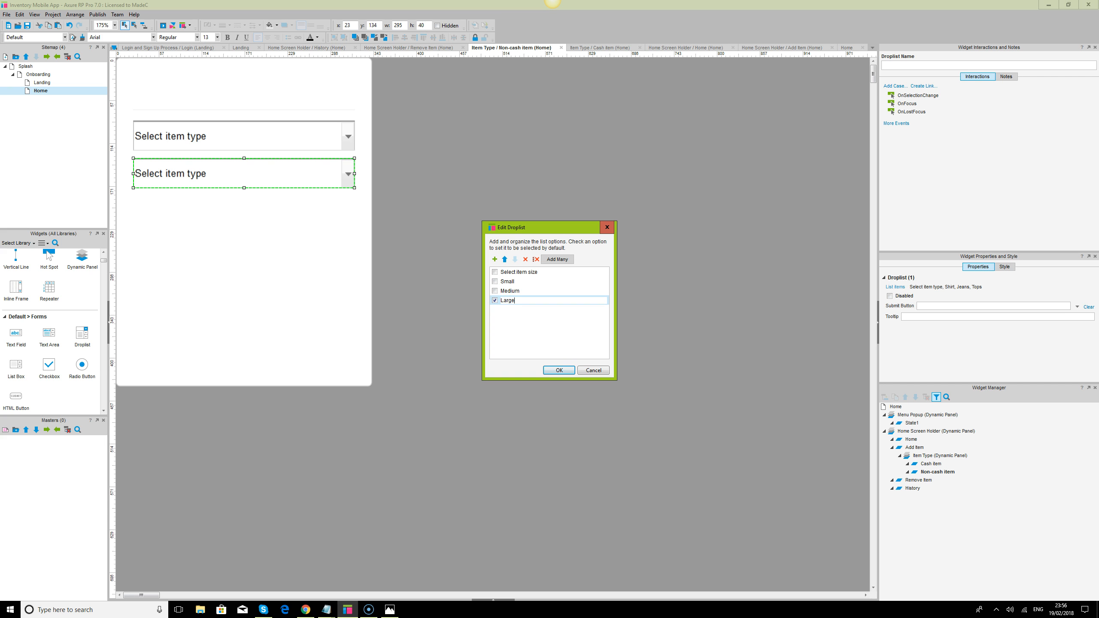
text(Large)
- Add the options Extra Large and XX Large to the size droplist, and make Select item size its default option
click(494, 260)
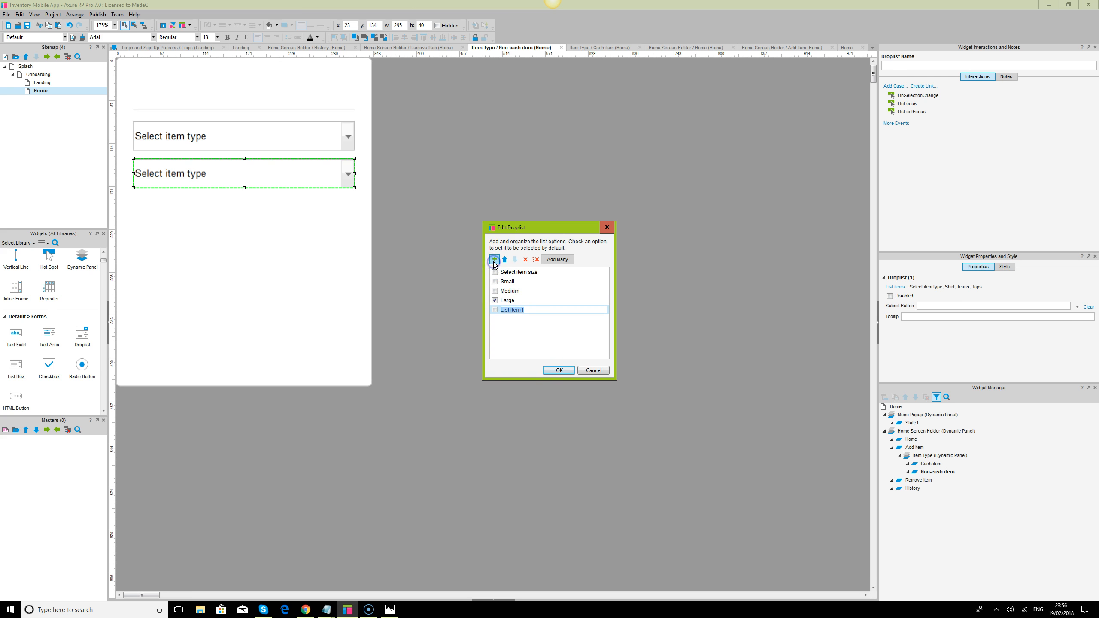
text(Extra Large)
click(494, 259)
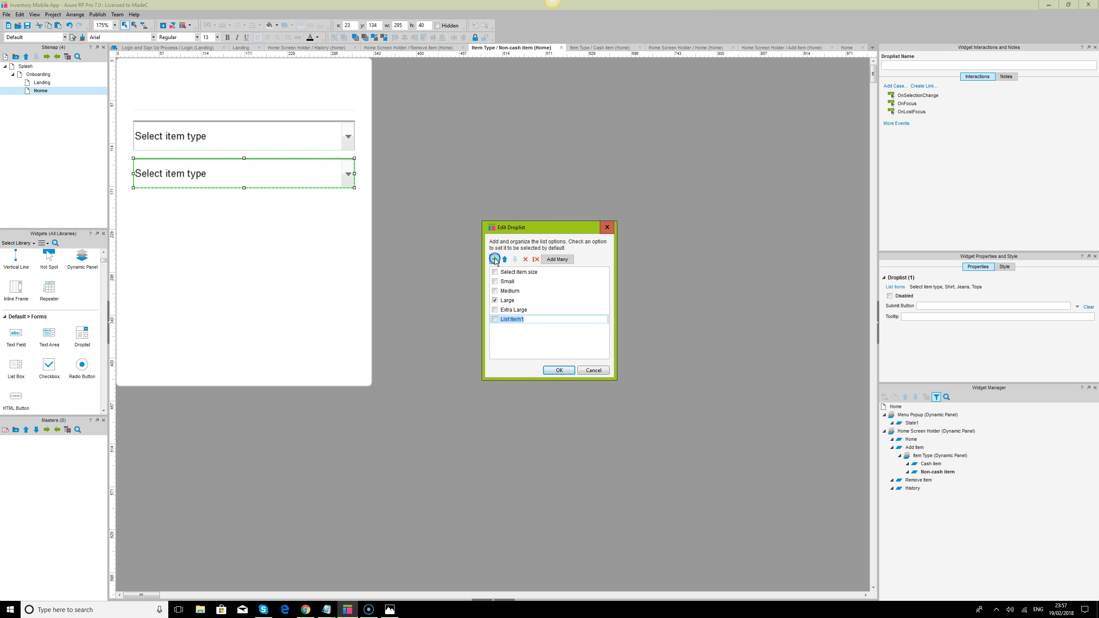
text(XXE)
click(558, 371)
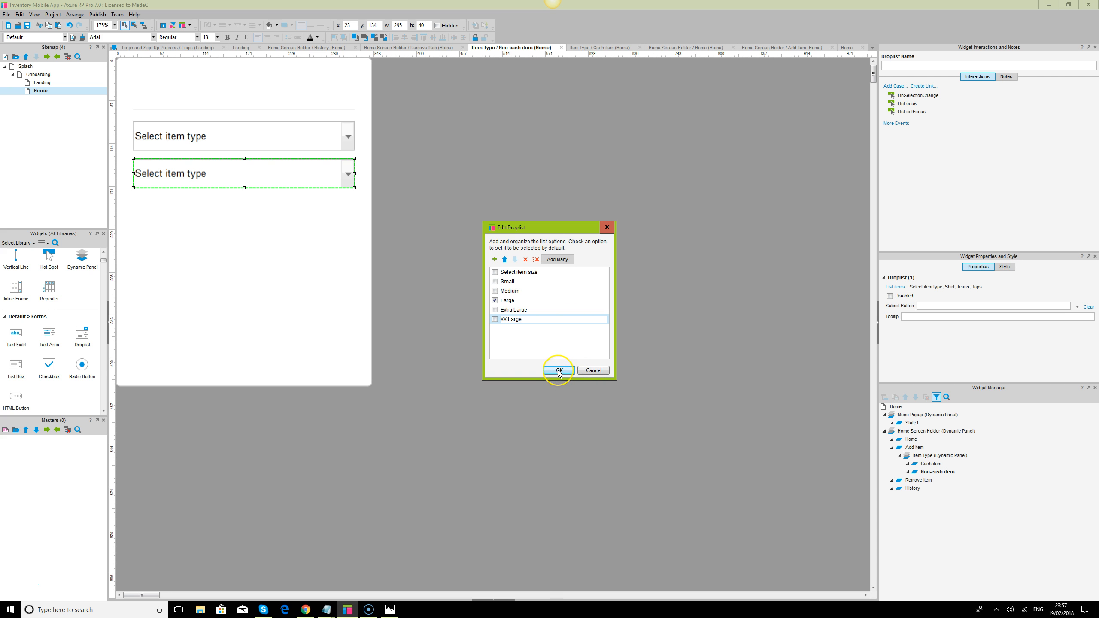
click(495, 272)
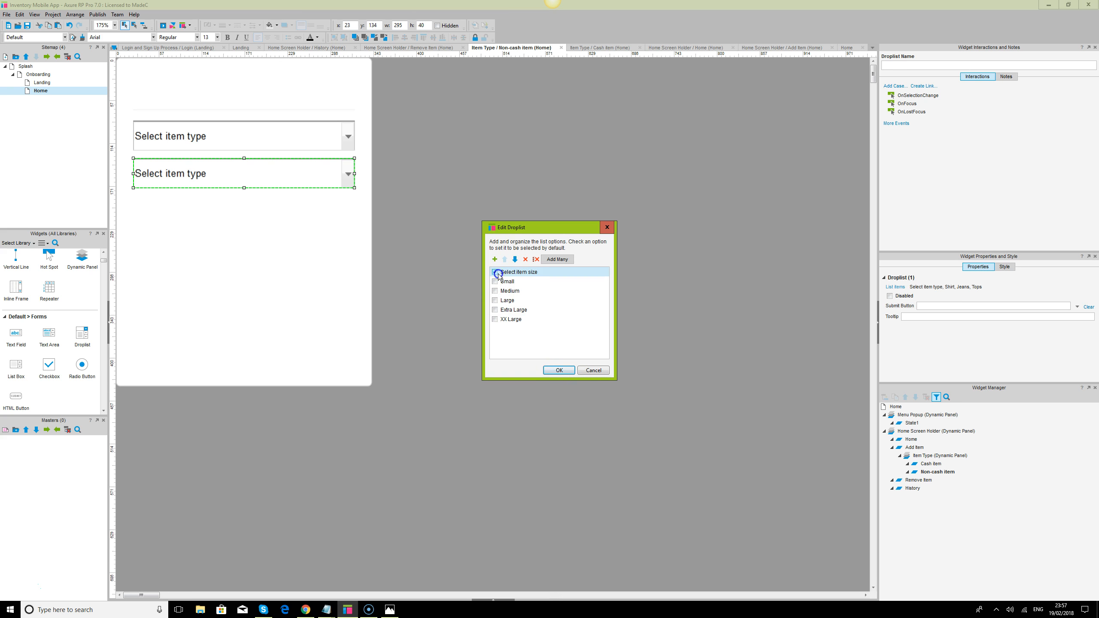
click(559, 370)
- Set the font of both the item type and item size droplists to Maven Pro
shift+click(280, 140)
click(108, 38)
text(Maven Pro)
key(Return)
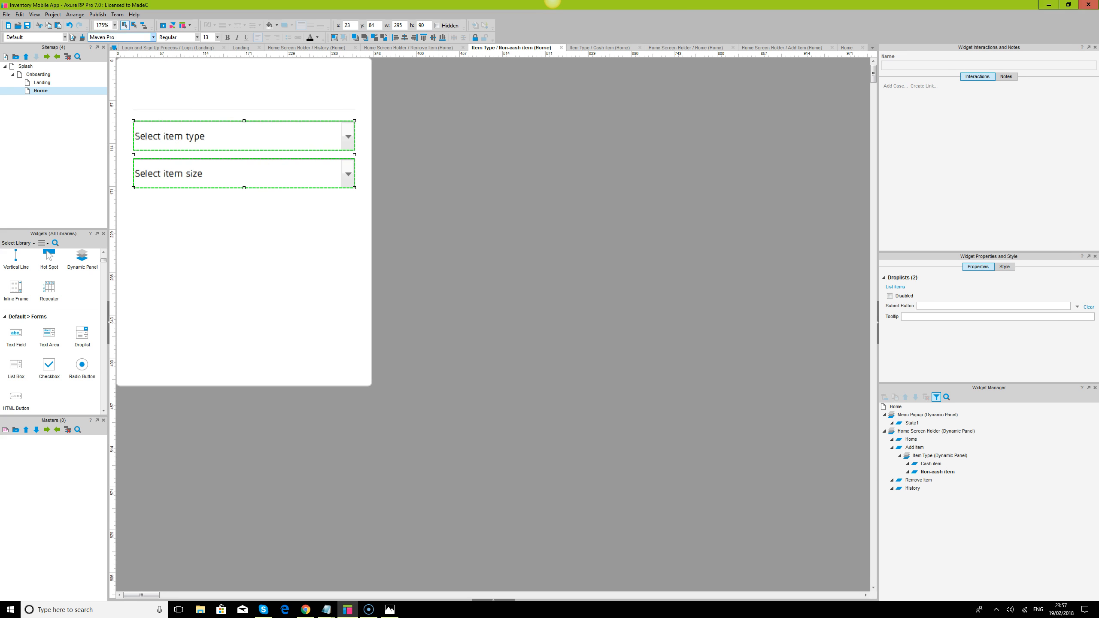
- Set the font colour of the item type and item size droplists to light grey CCCCCC
click(182, 100)
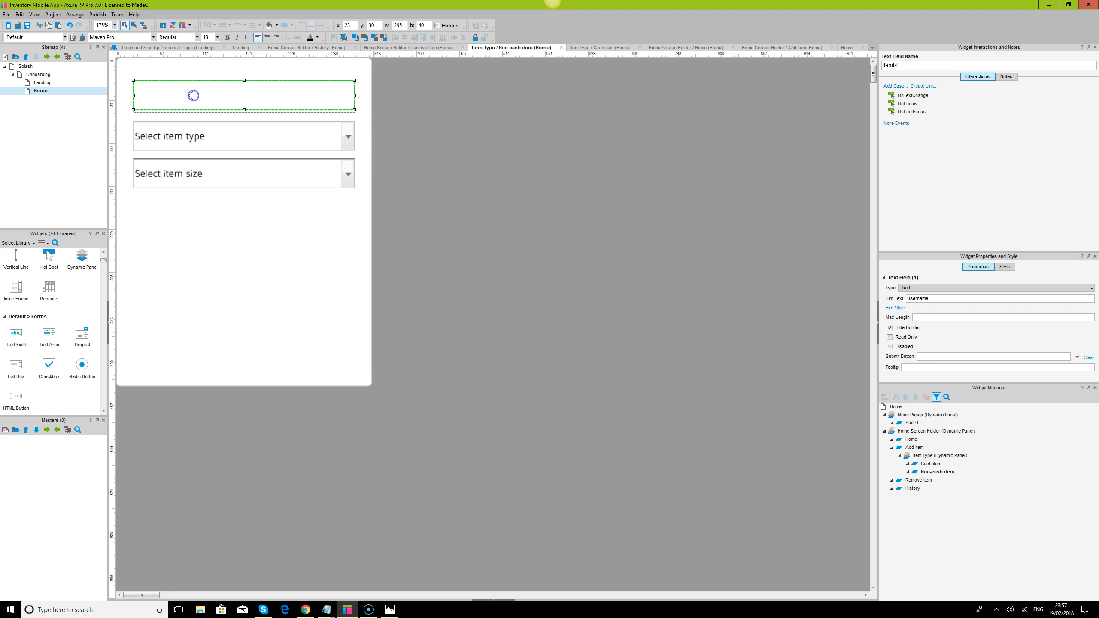
click(221, 140)
shift+click(224, 171)
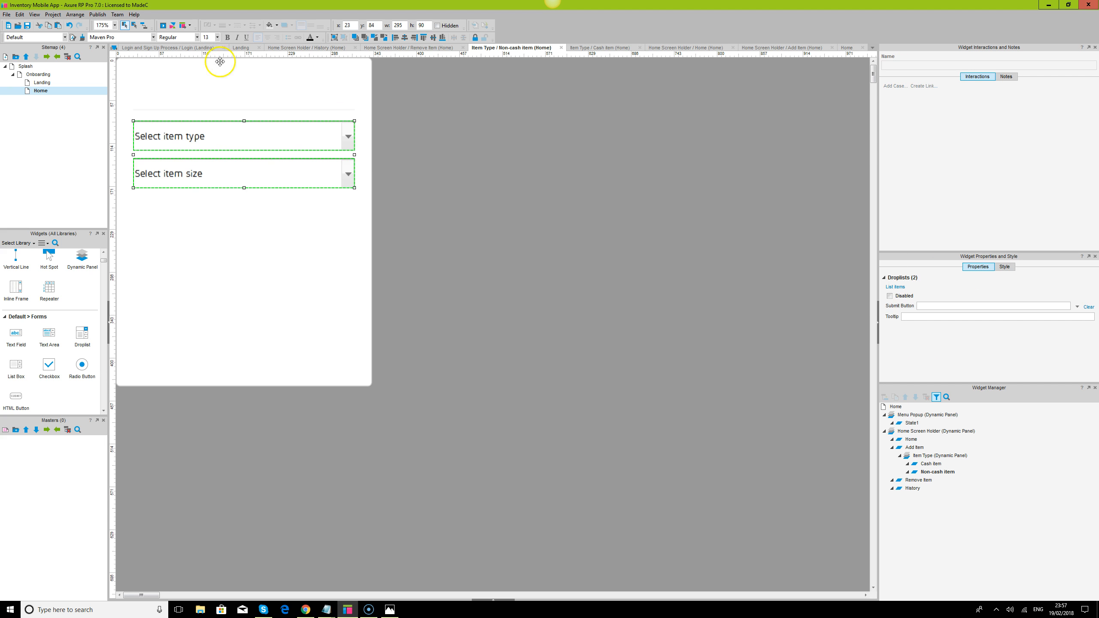
click(227, 38)
click(228, 38)
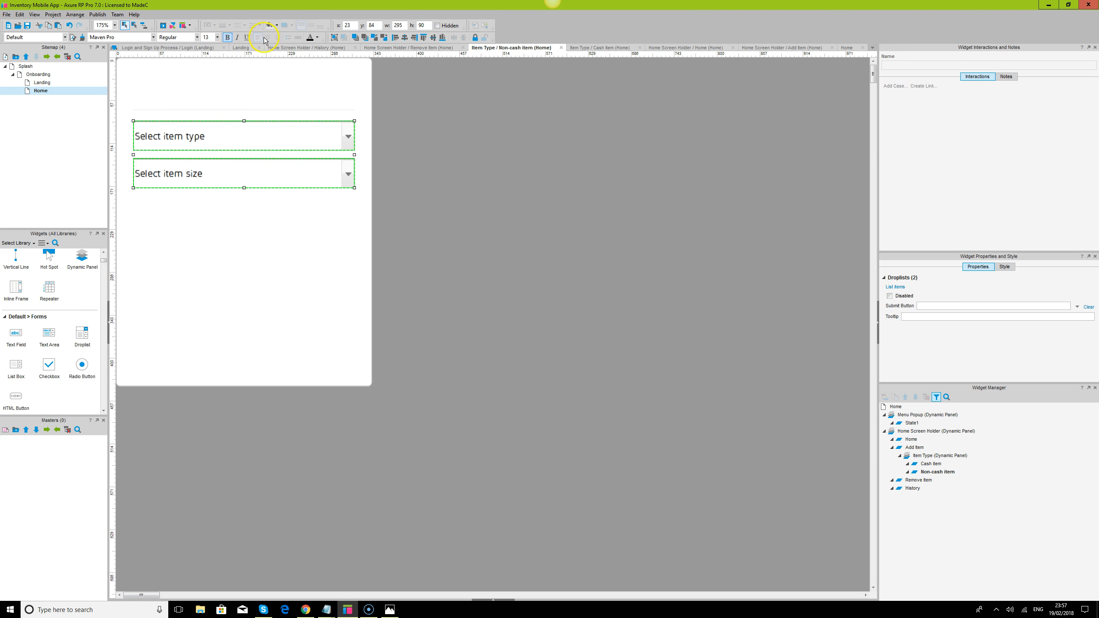
click(319, 39)
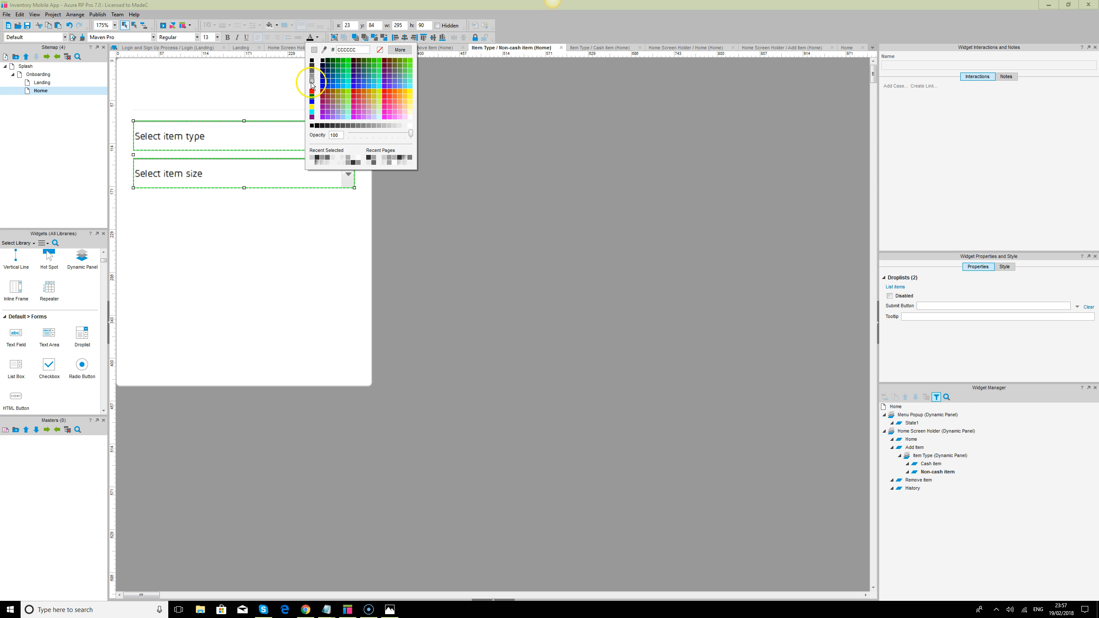
click(312, 85)
click(546, 172)
- Check the hint style and font colour settings of the item text field
click(258, 93)
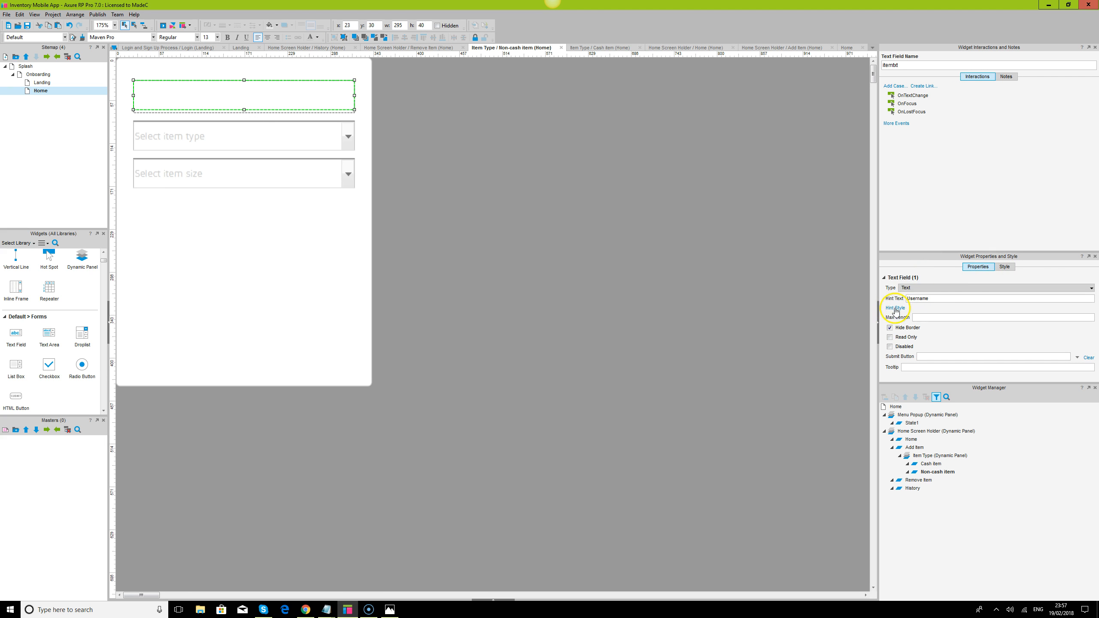
click(896, 309)
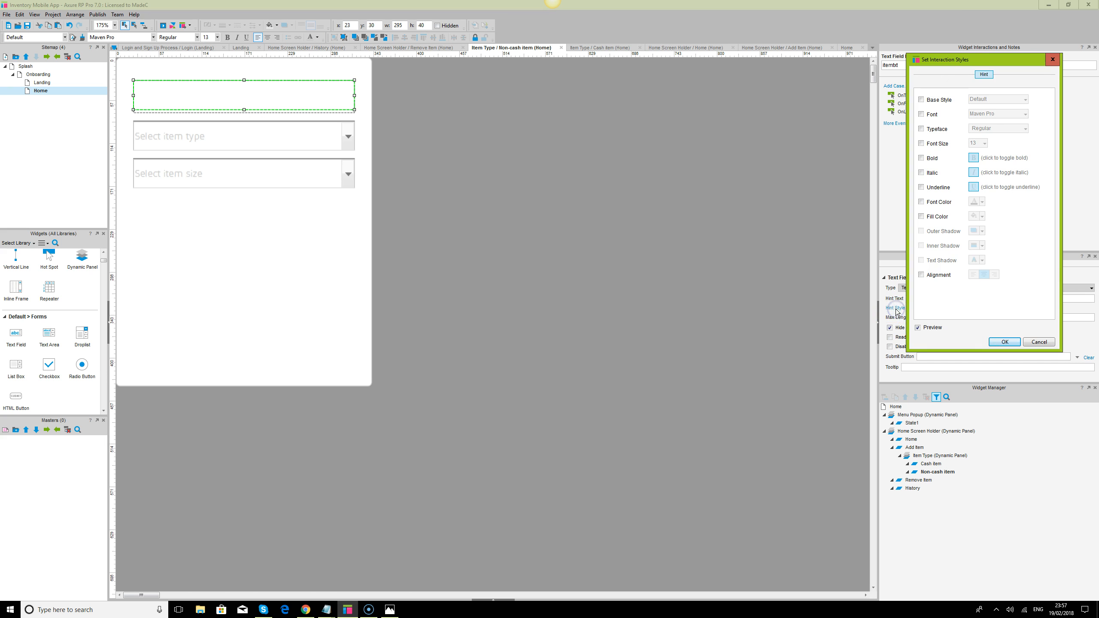
click(1038, 342)
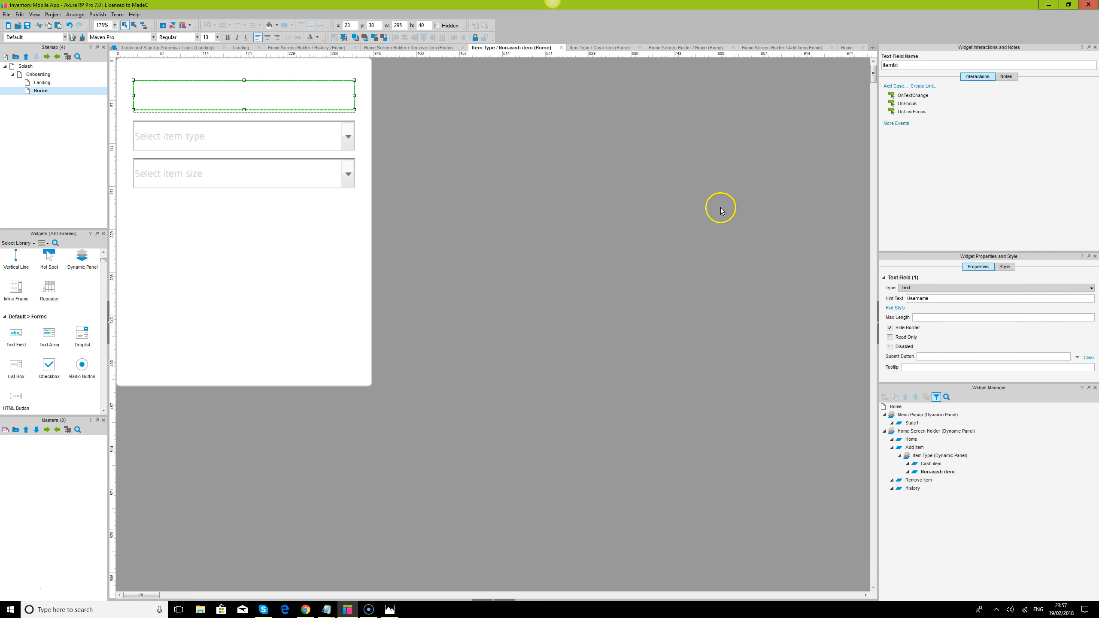
click(317, 38)
click(246, 154)
click(252, 137)
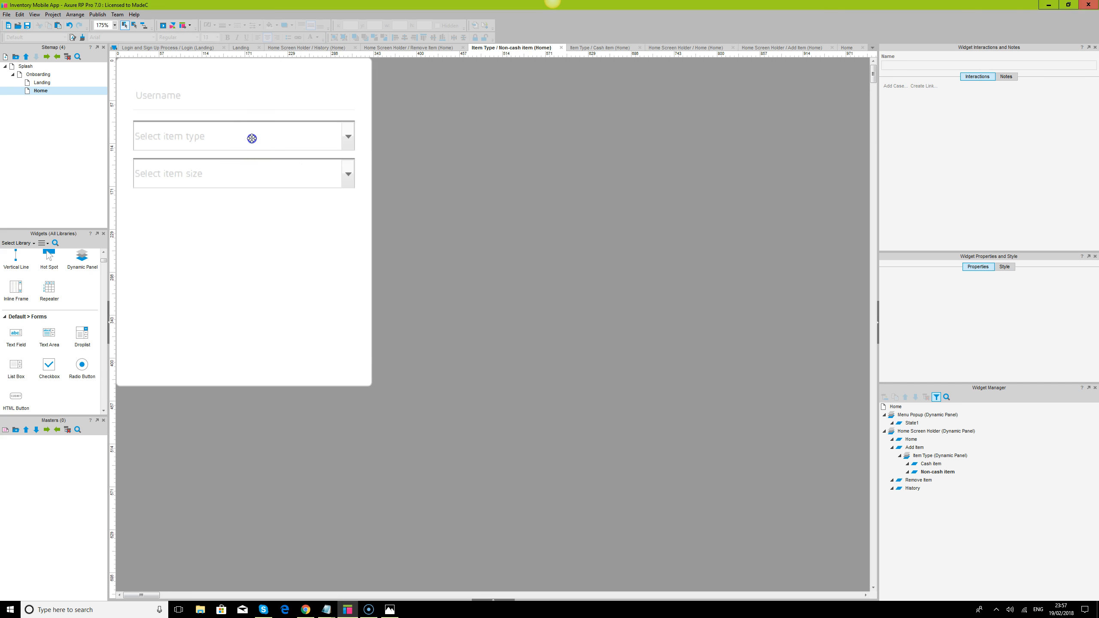
click(484, 191)
- Duplicate the size droplist below itself at x 23, y 190 and rename the copy's first option Select brand or marking
click(275, 173)
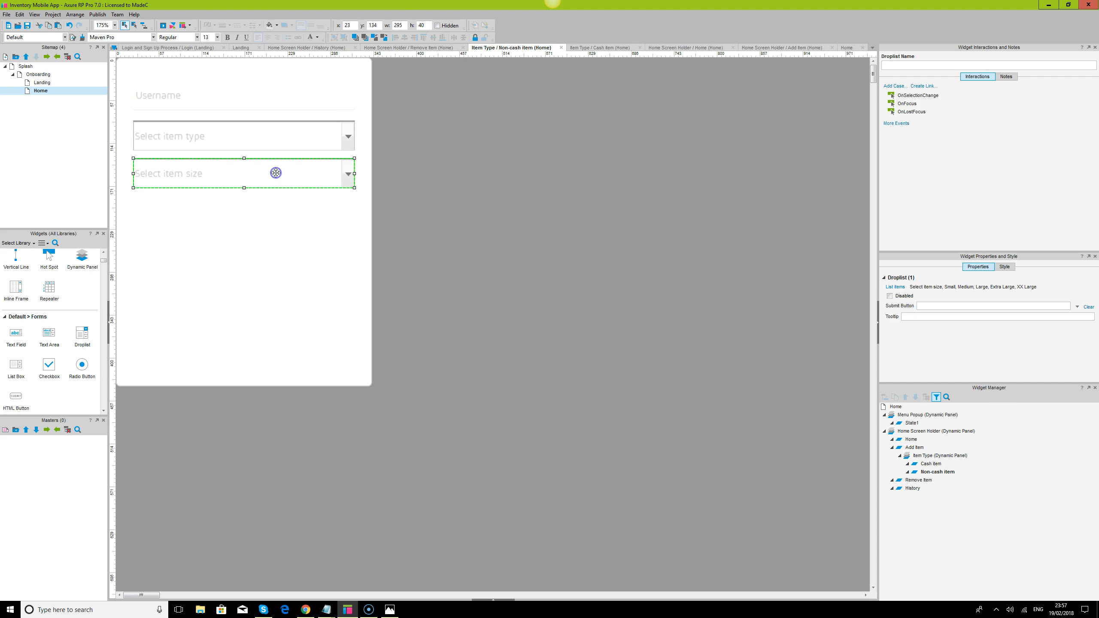
drag(276, 172, 268, 211)
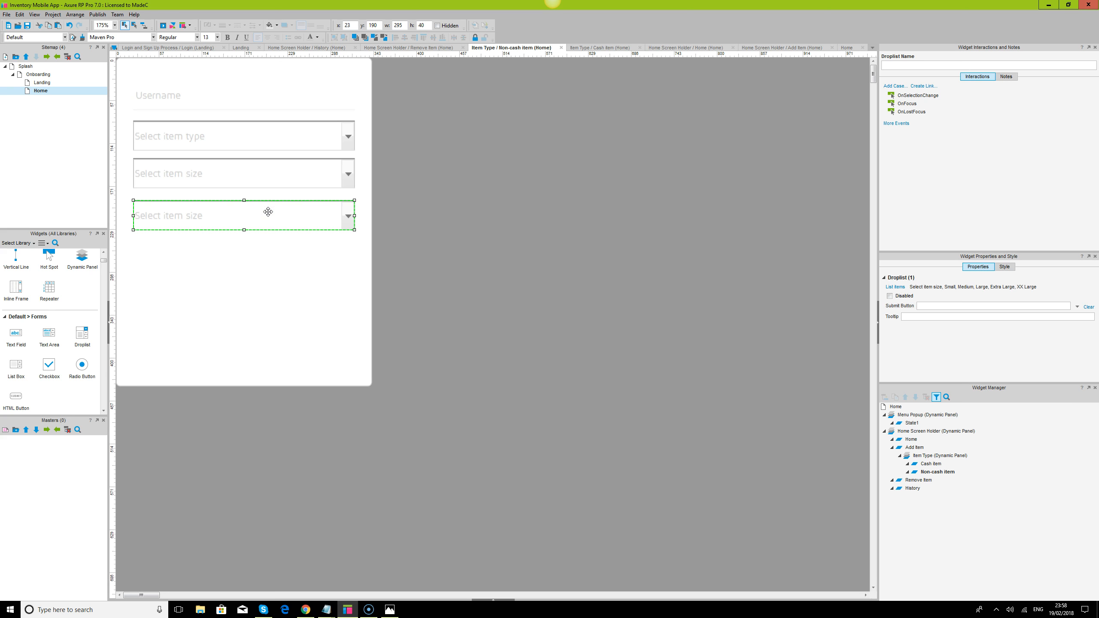
click(894, 288)
click(526, 272)
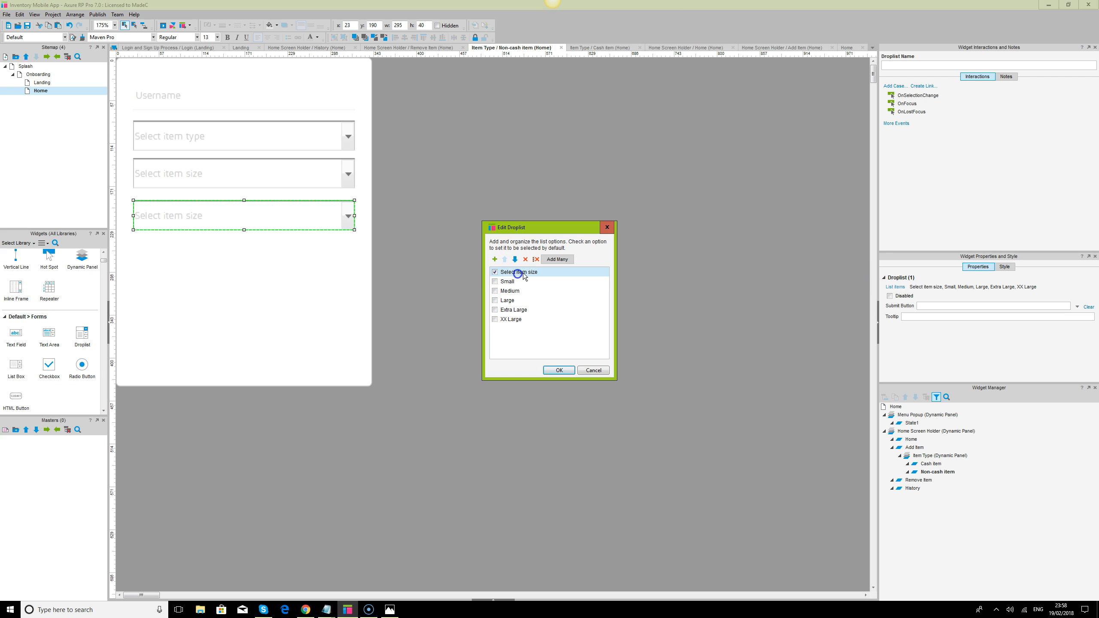
click(527, 273)
click(527, 273)
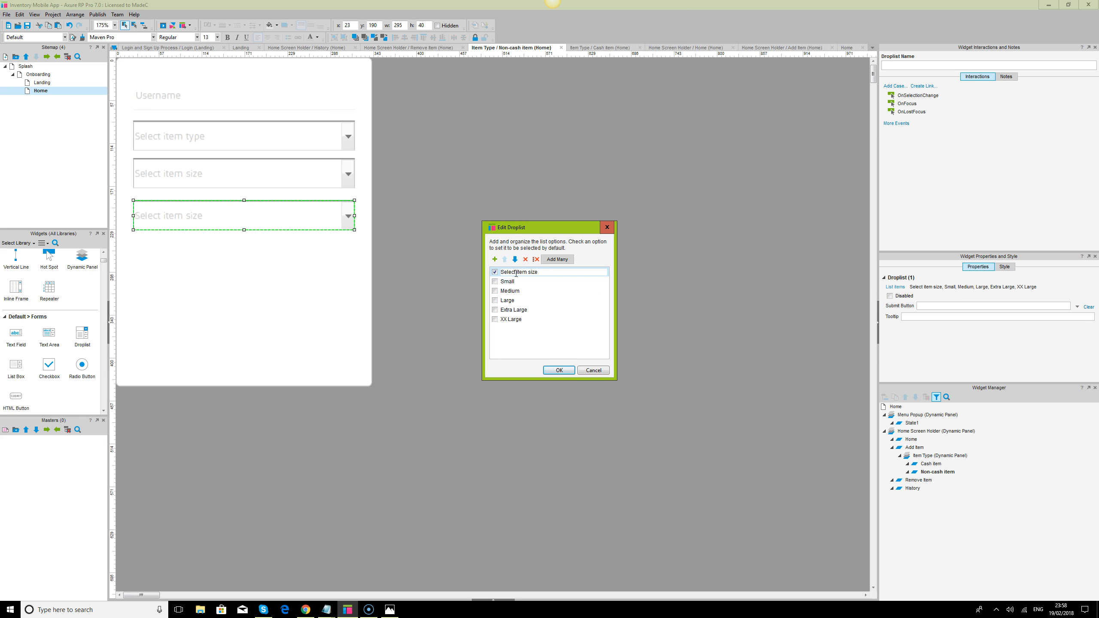
drag(516, 273, 544, 272)
text(brand or marking)
- Rename the Small, Medium and Large options of the brand droplist to Hollister, Zara and Next
click(509, 282)
click(509, 281)
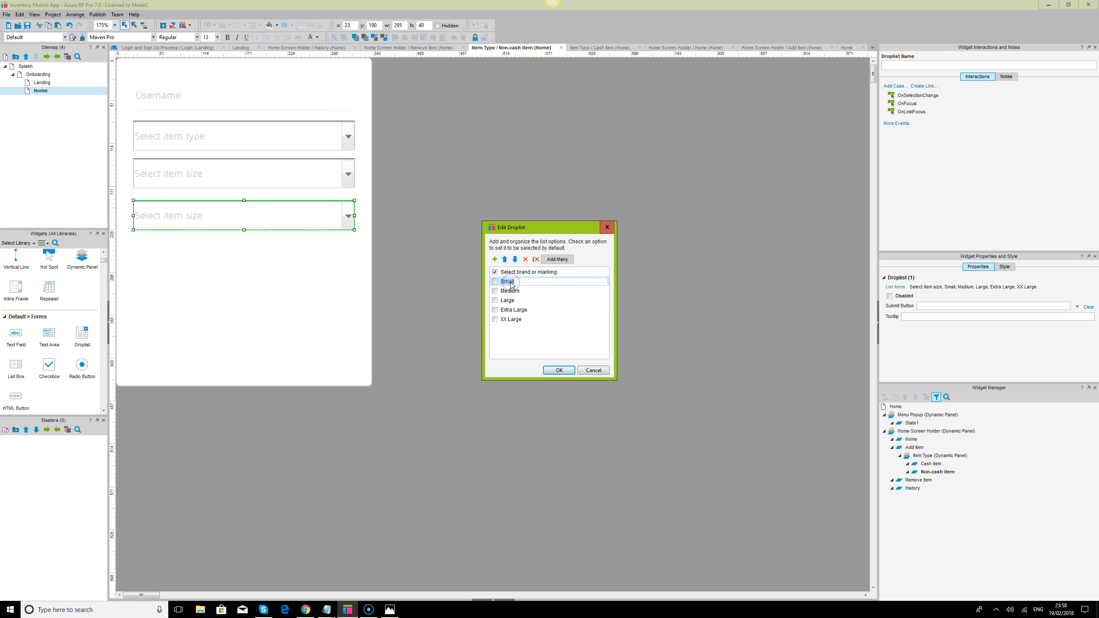
text(Ho)
click(514, 291)
click(515, 291)
text(Zara)
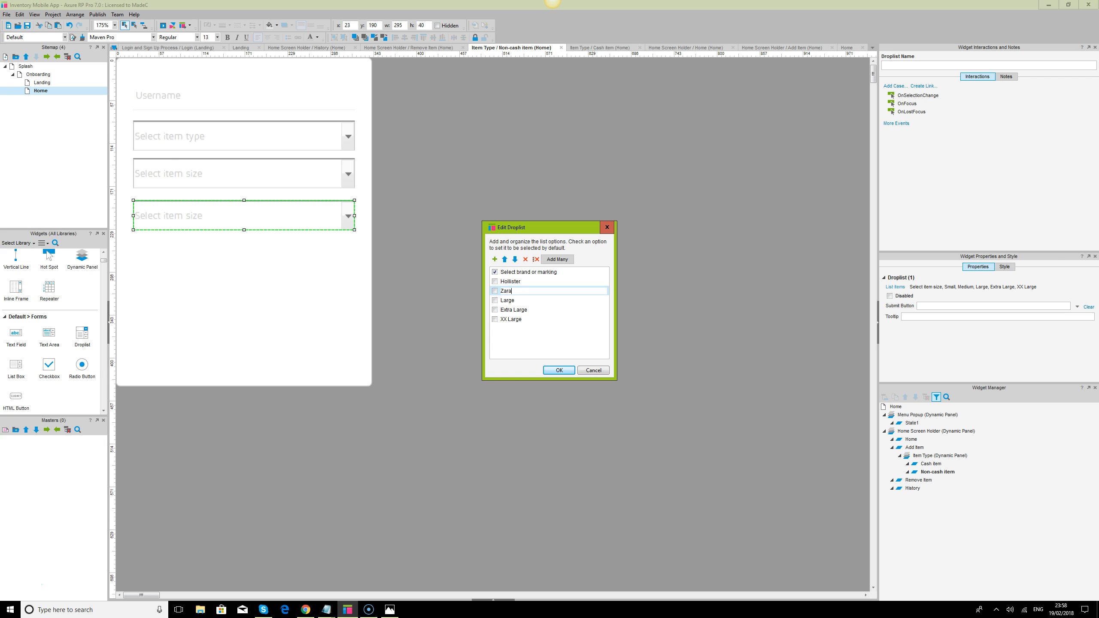
click(511, 301)
click(511, 301)
text(Next)
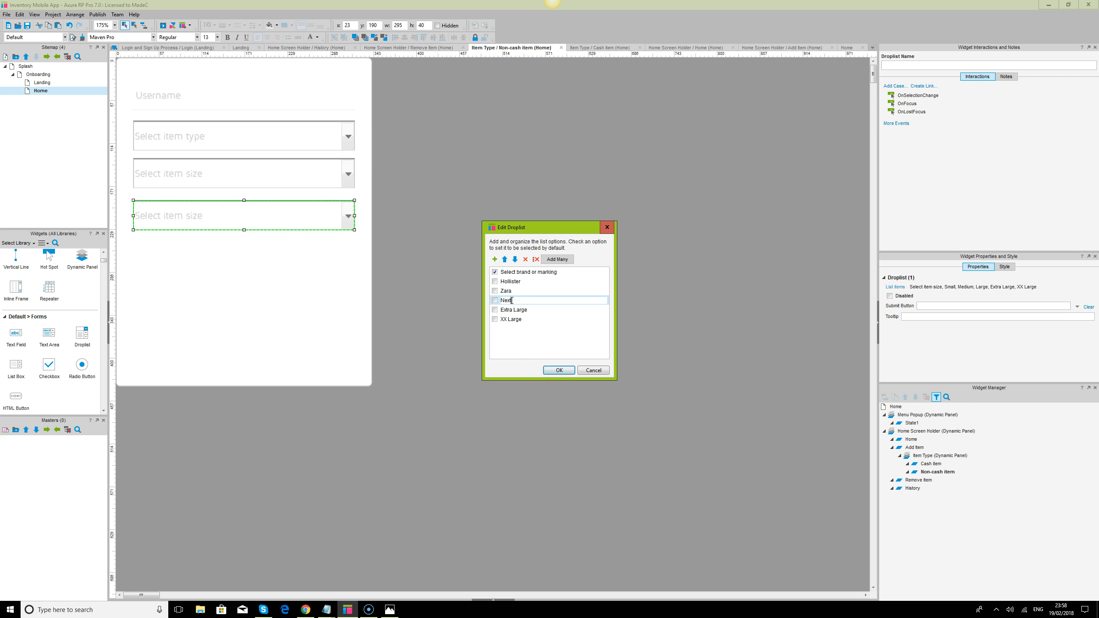
- Rename the Extra Large and XX Large options to Hugo Boss and River Island and apply the option list
click(514, 310)
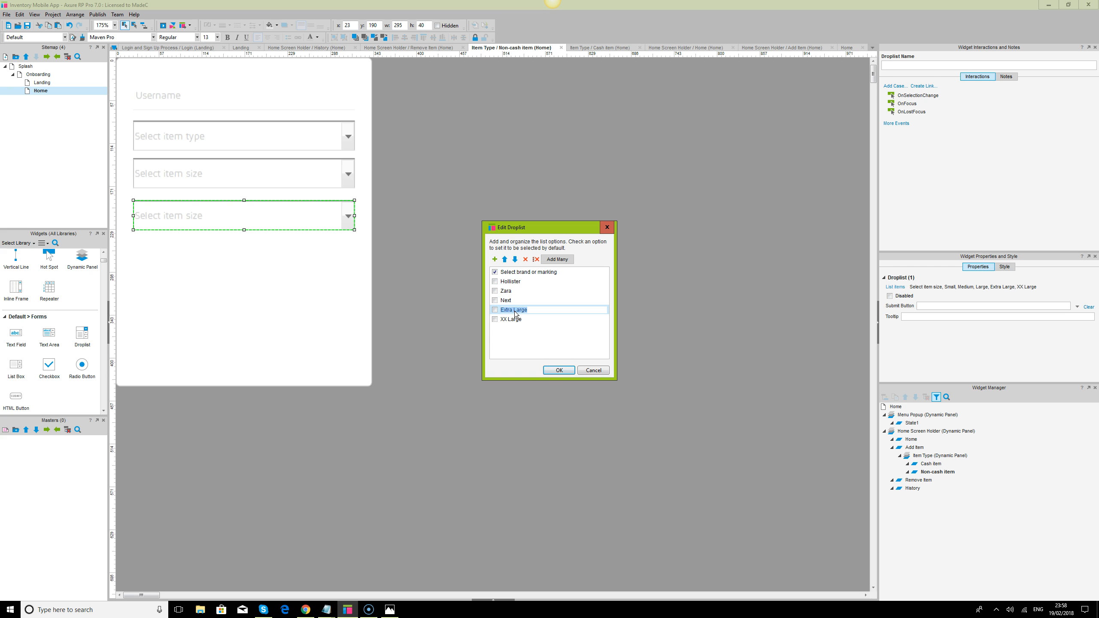
text(T)
key(BackSpace)
key(BackSpace)
text(Hugo Boss)
click(516, 320)
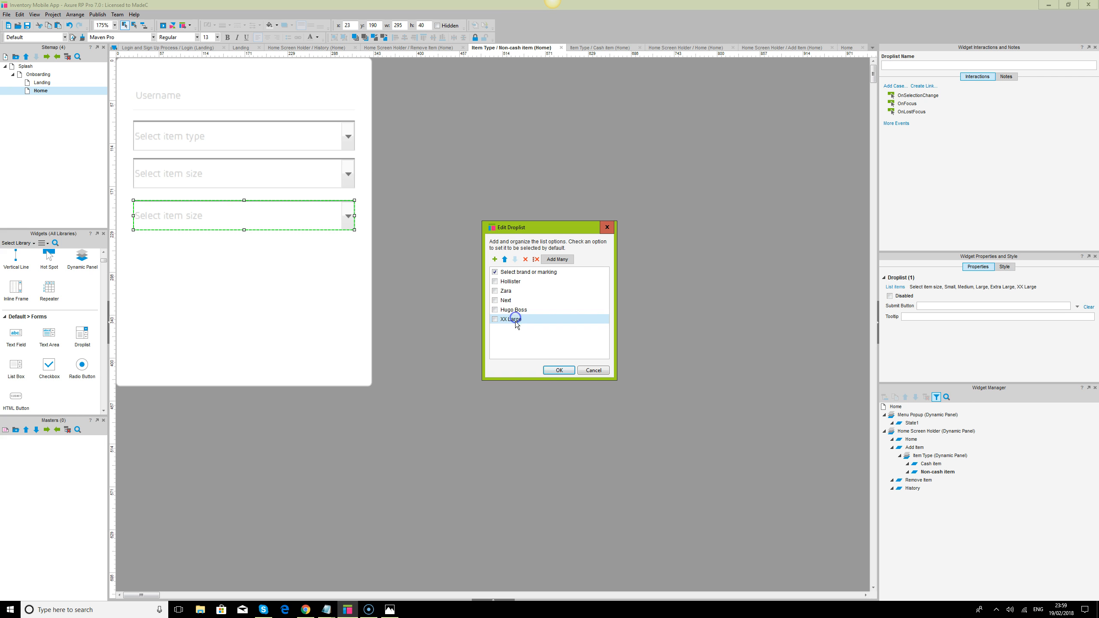
click(517, 321)
text(River Island)
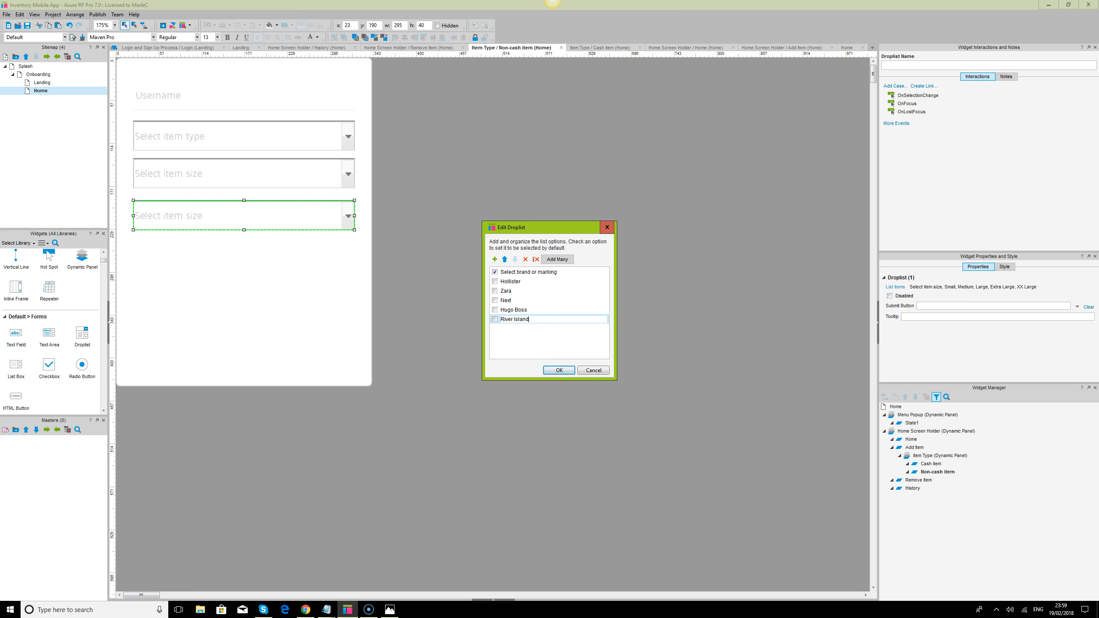
click(560, 370)
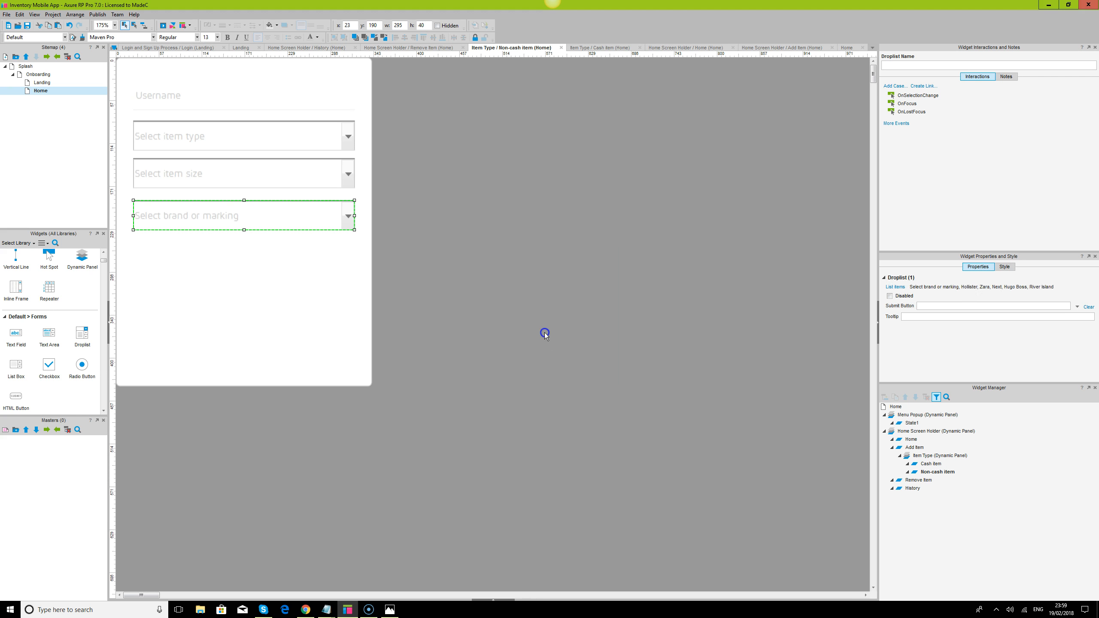
click(545, 334)
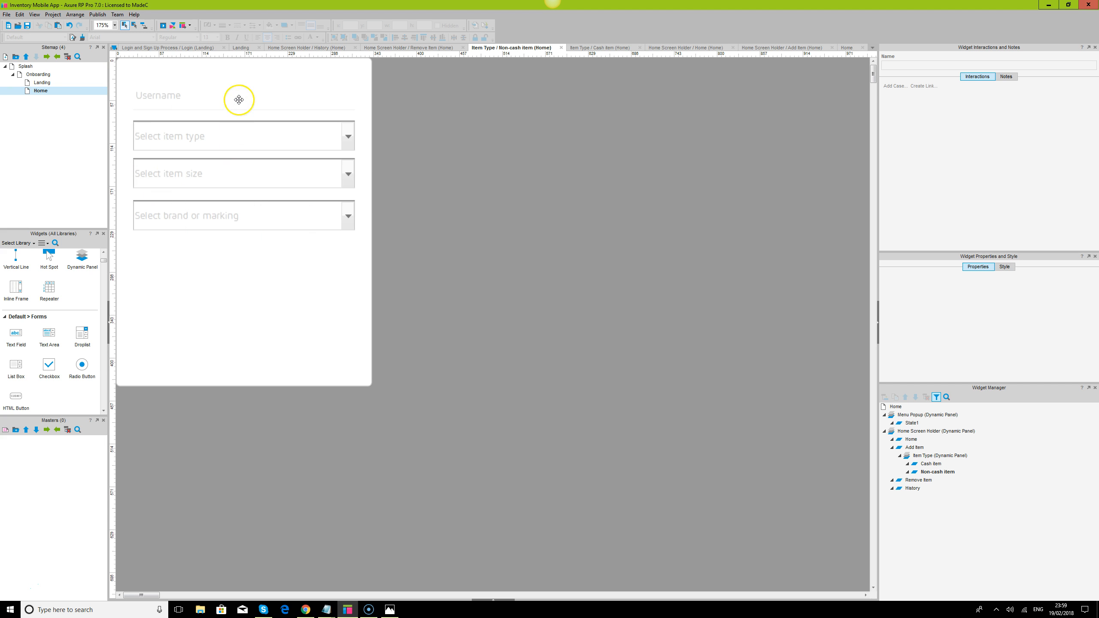
- Change the hint text of the text field above the droplists to Item
click(239, 100)
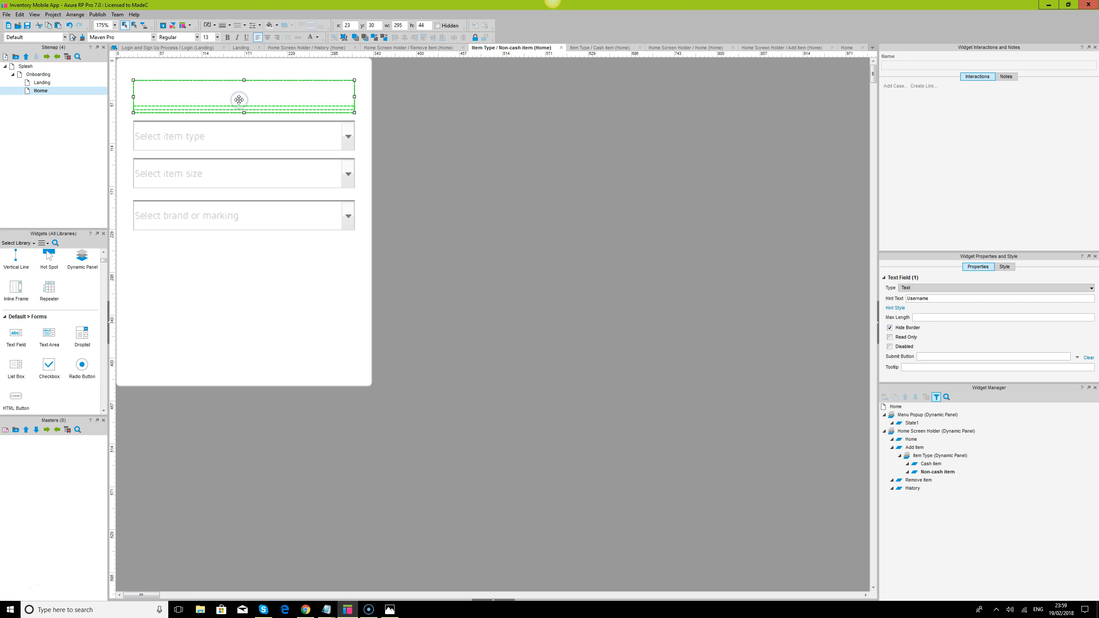
drag(945, 299, 894, 301)
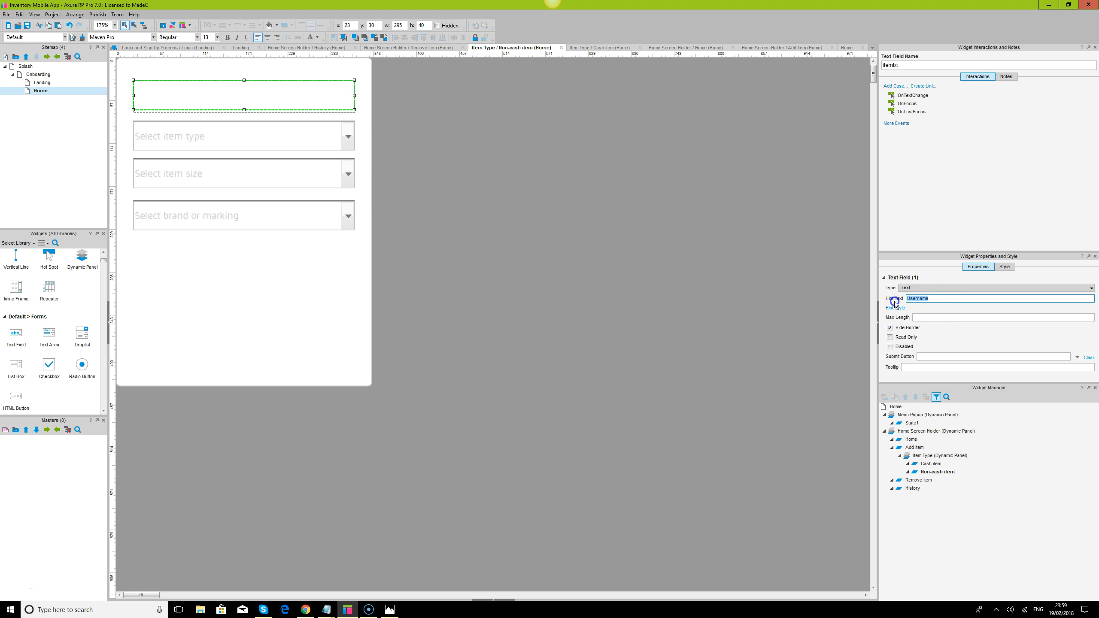
text(Item)
click(584, 269)
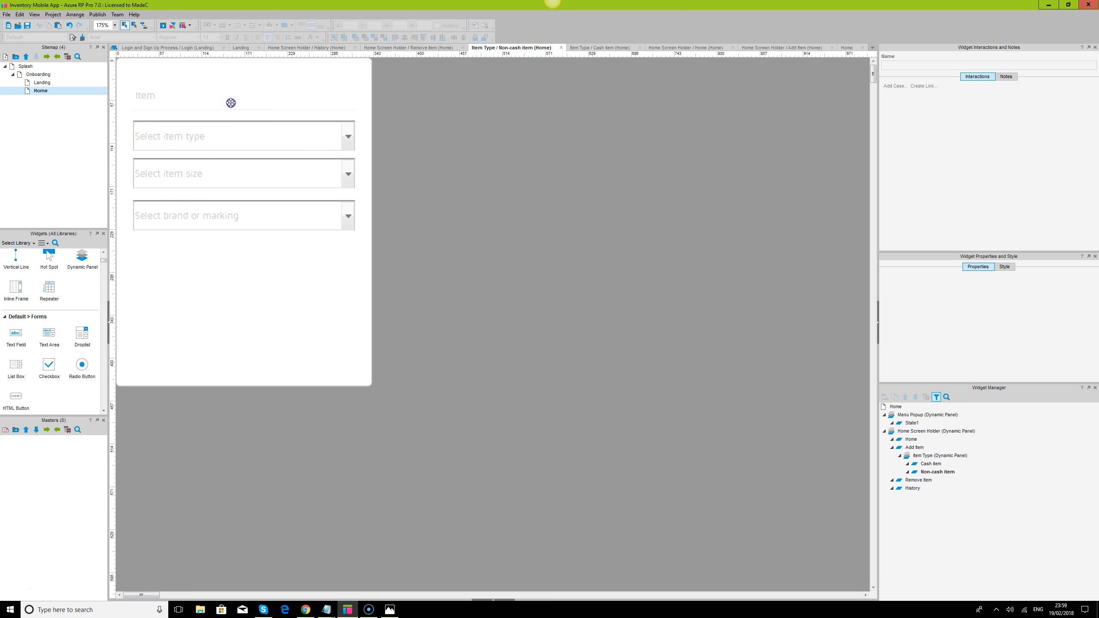
click(231, 102)
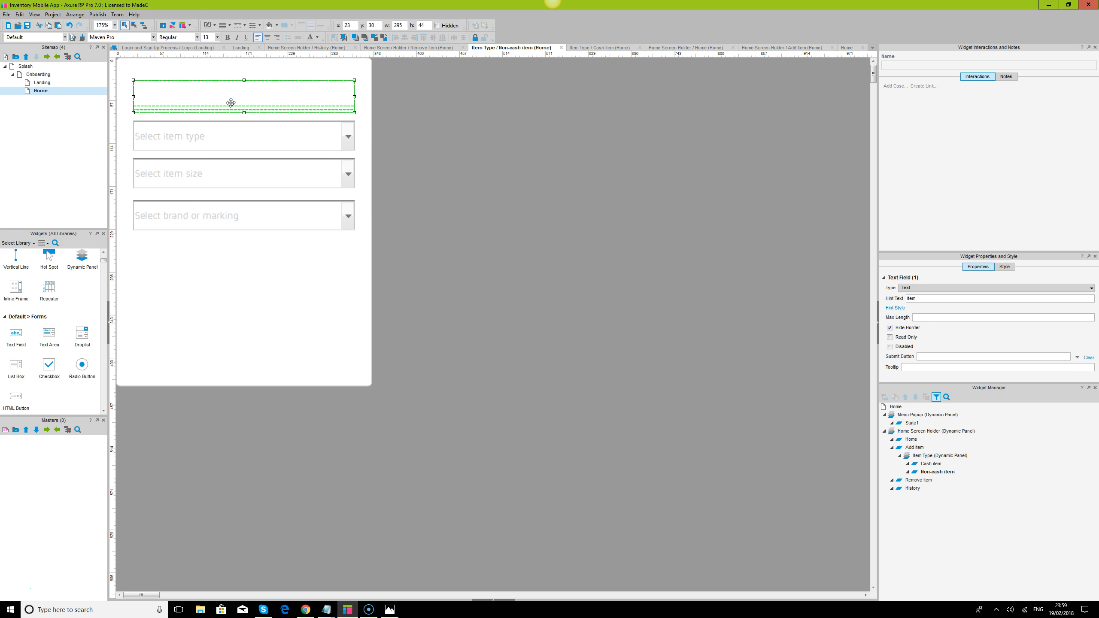
click(560, 248)
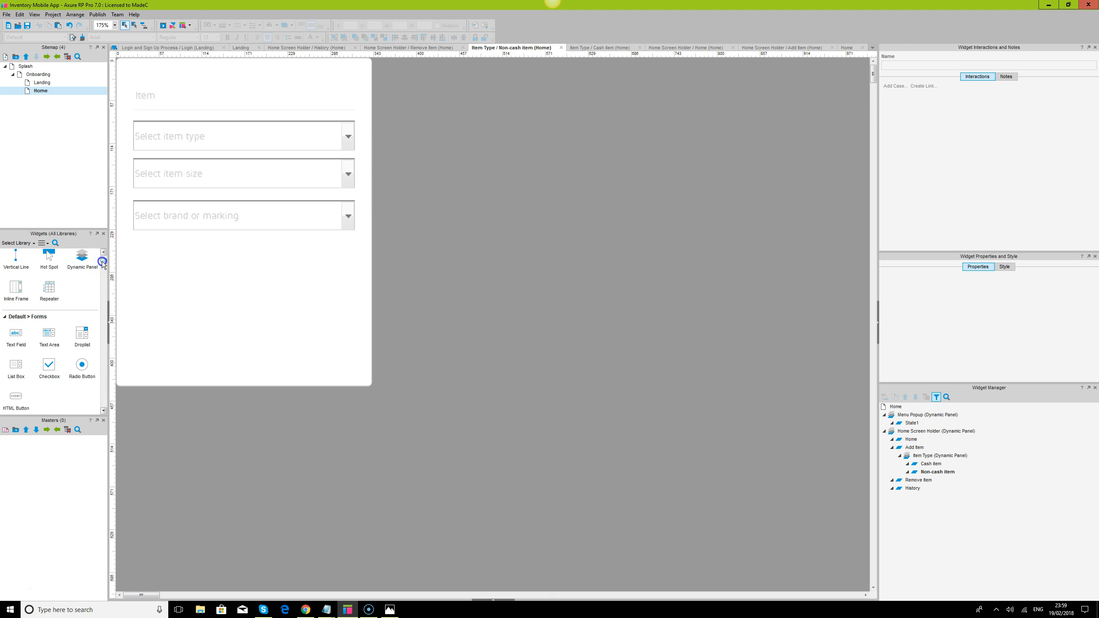
- Place a Button Shape below the brand droplist at x 23, y 254 and widen it to 295
scroll(56, 333, up, 3)
drag(55, 337, 135, 250)
drag(209, 270, 359, 274)
- Set the new button's height to 50 and its font to Maven Pro
click(1004, 267)
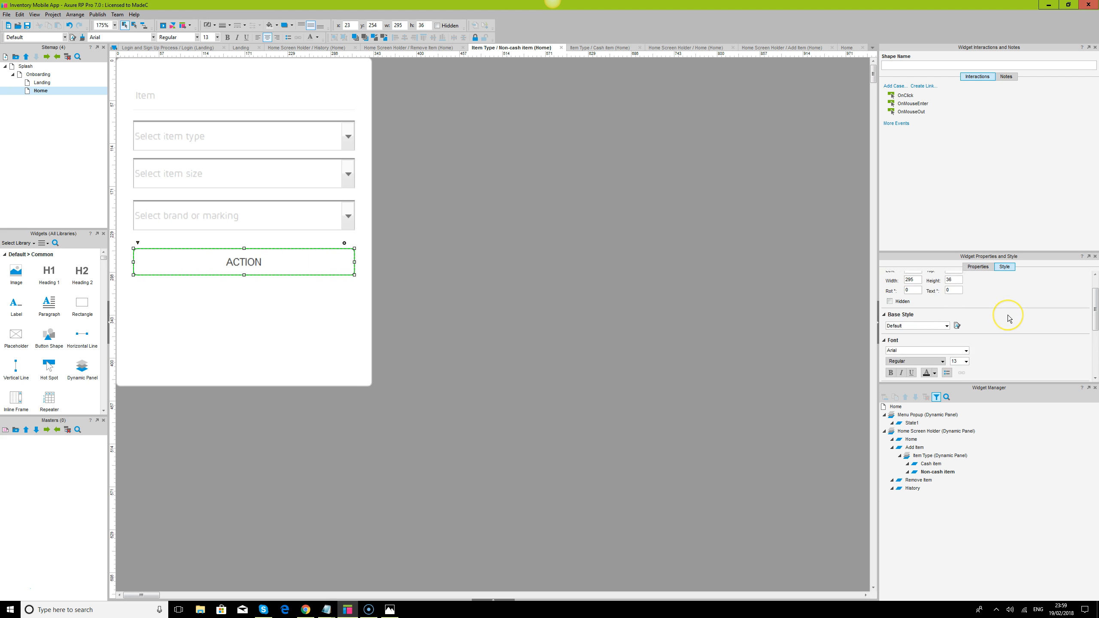
click(382, 339)
click(234, 268)
double_click(422, 25)
text(50)
key(Return)
click(521, 356)
click(234, 252)
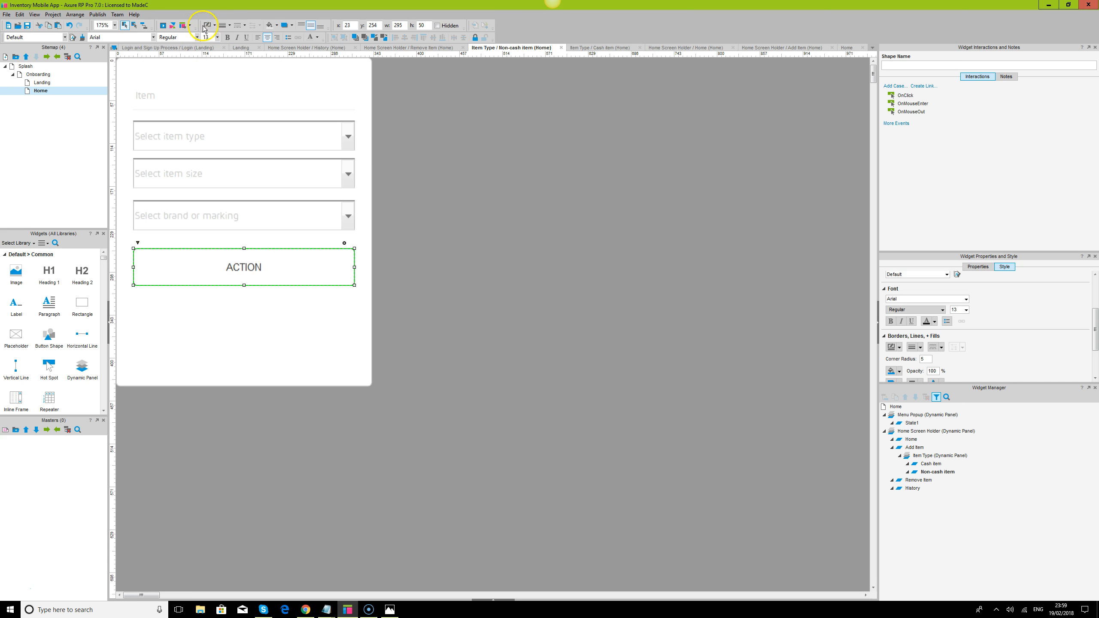
click(134, 37)
text(Maven Pro)
key(Return)
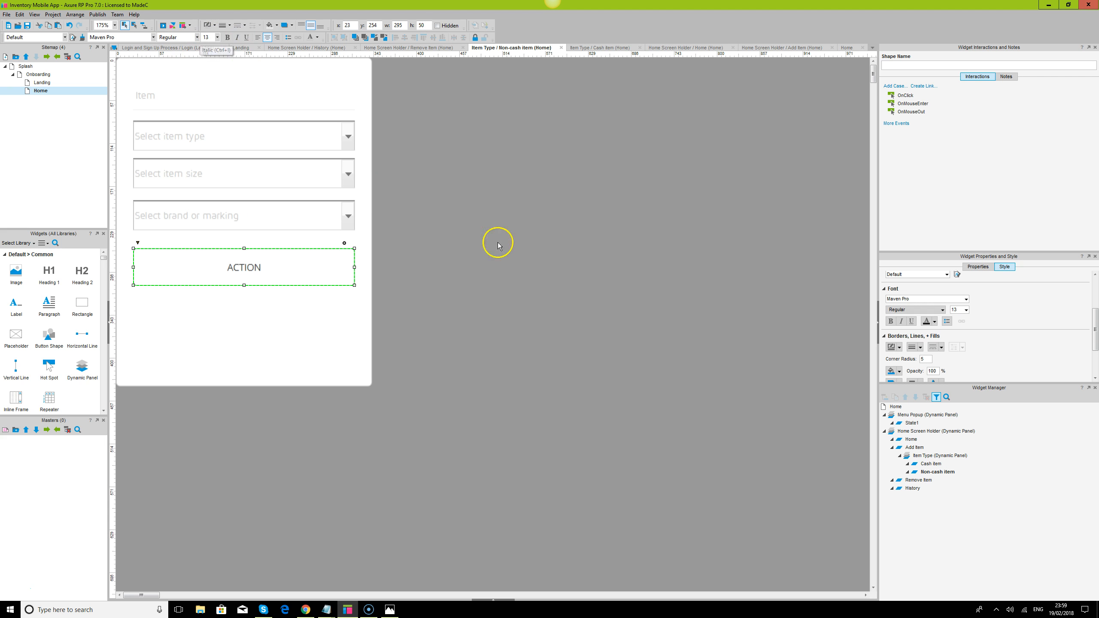
- Change the button's label to Check Item In
double_click(251, 263)
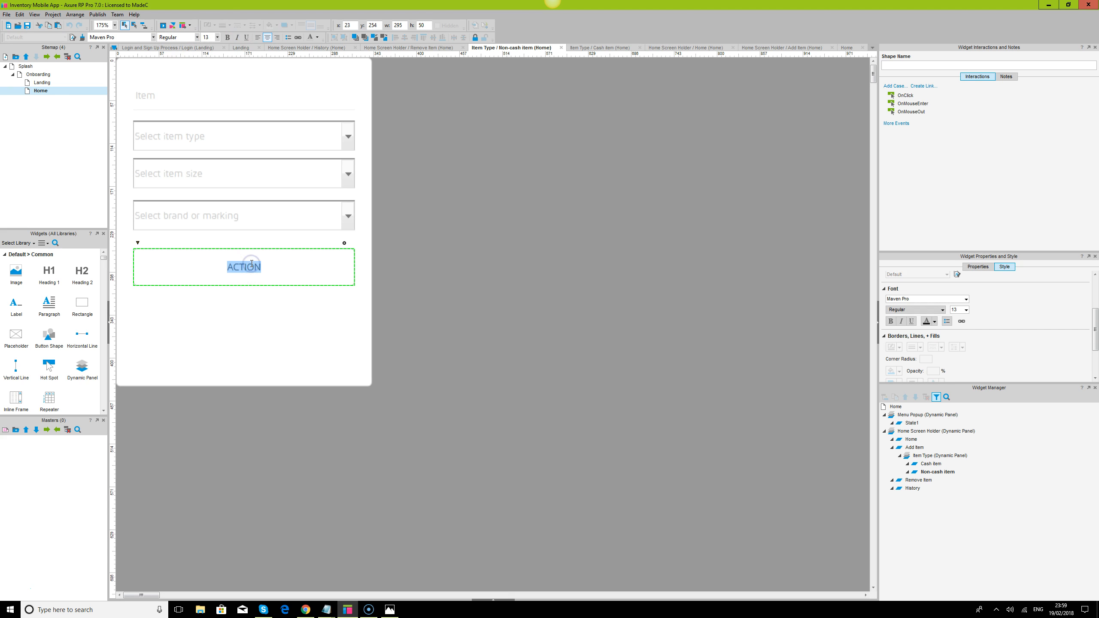
text(Check Item In)
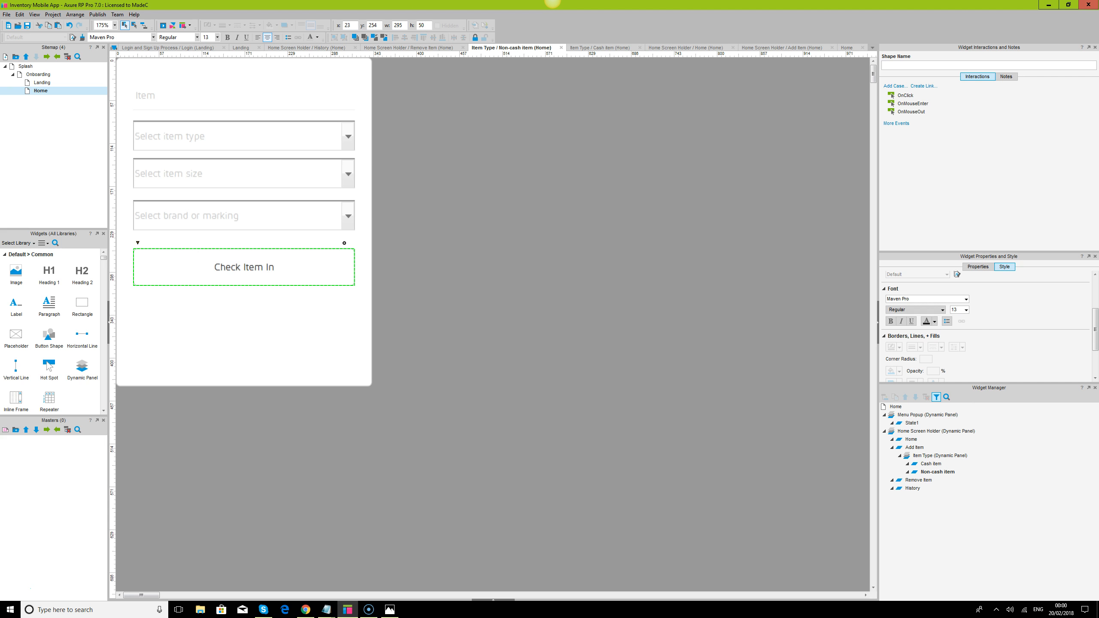
- Try Check Item IN as the button's label and return it to Check Item In
key(BackSpace)
key(BackSpace)
key(BackSpace)
key(Delete)
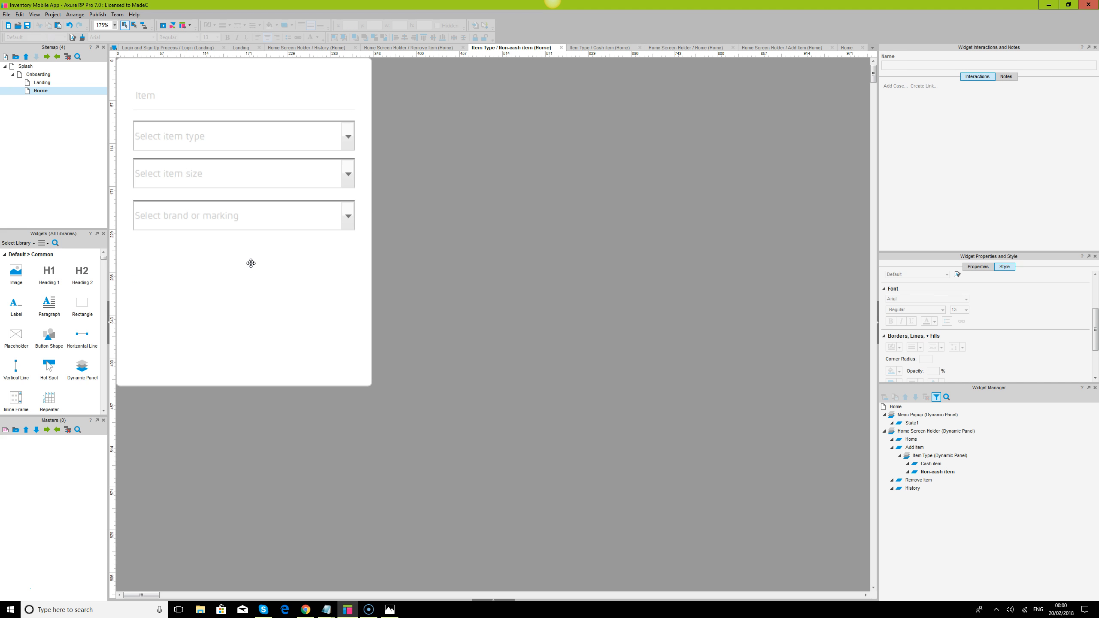
key(ctrl+z)
double_click(287, 264)
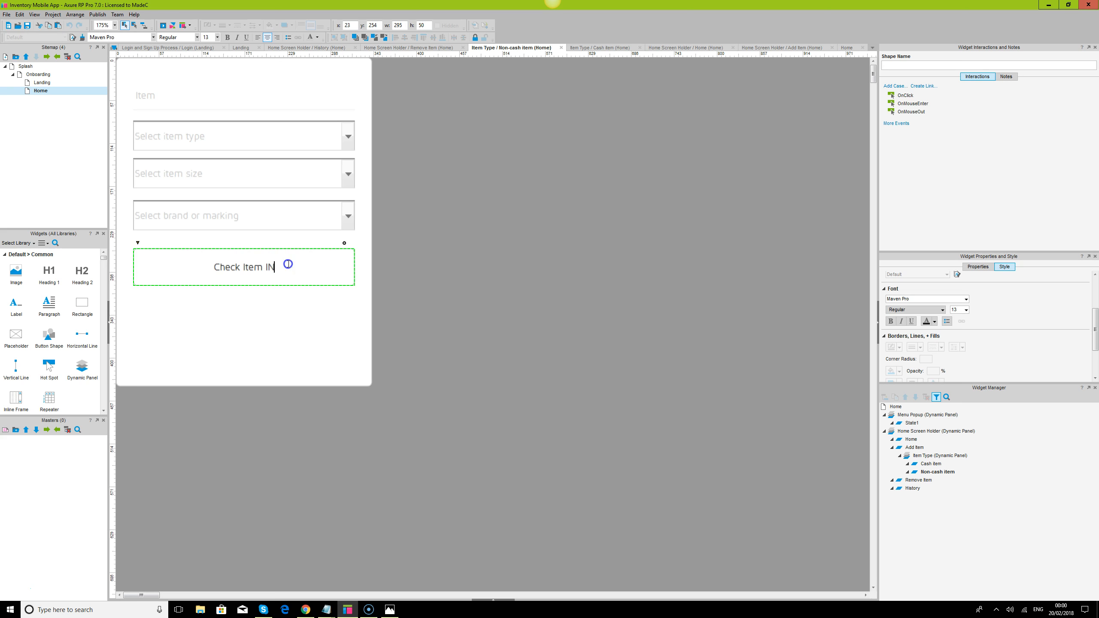
key(BackSpace)
key(BackSpace)
text(In)
key(Escape)
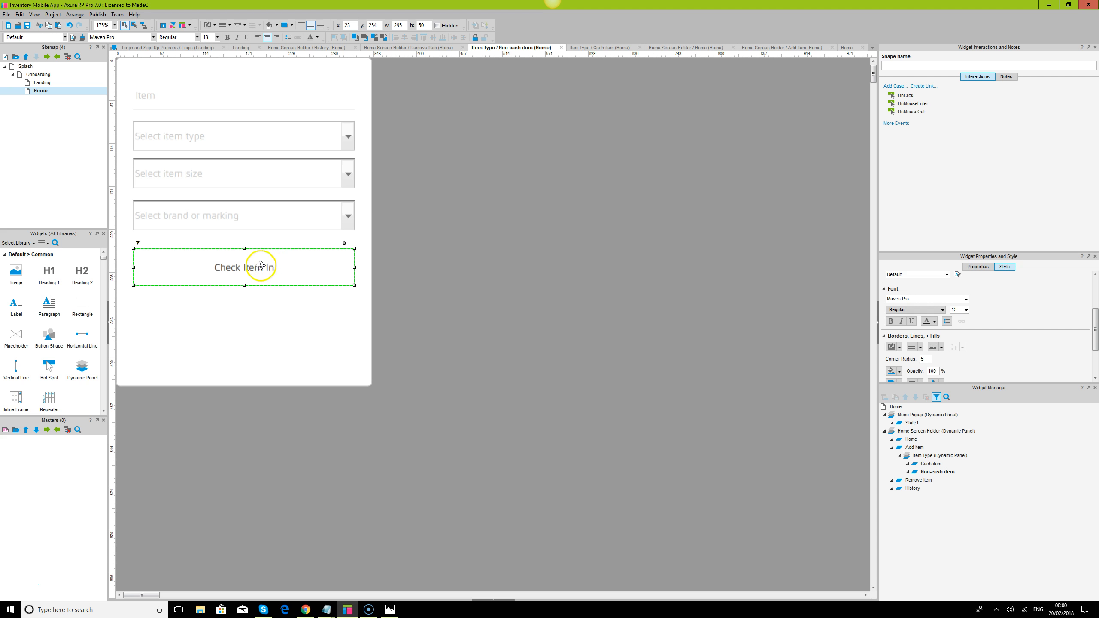
- Move the Check Item In button down to y 335 and duplicate the item text field group into the gap at y 256
click(704, 366)
click(297, 258)
drag(270, 265, 272, 333)
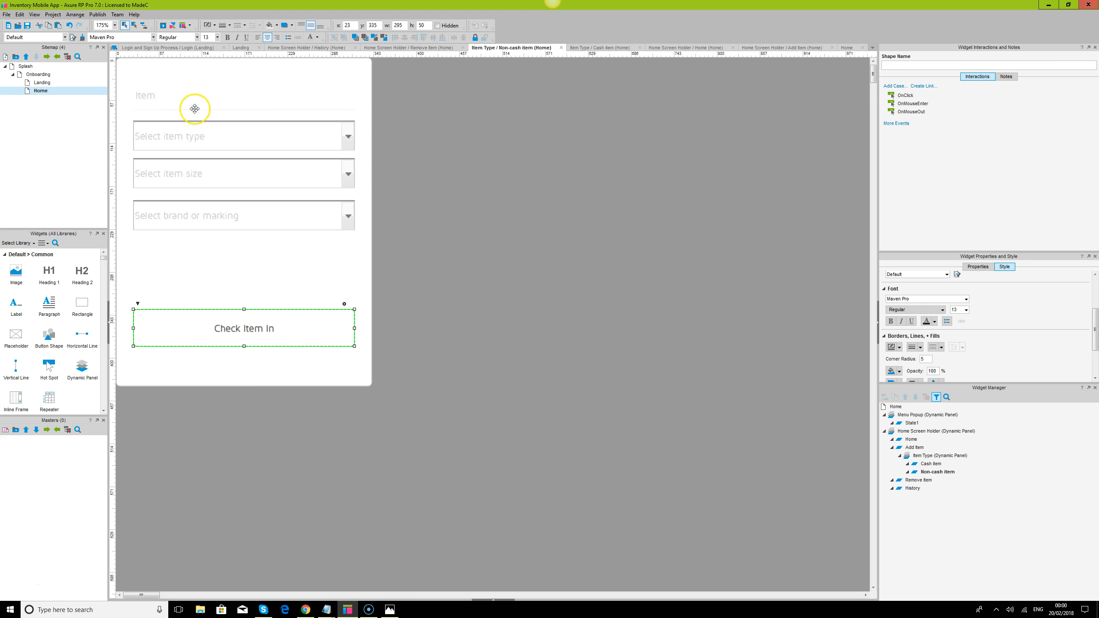
click(198, 99)
drag(198, 100, 199, 262)
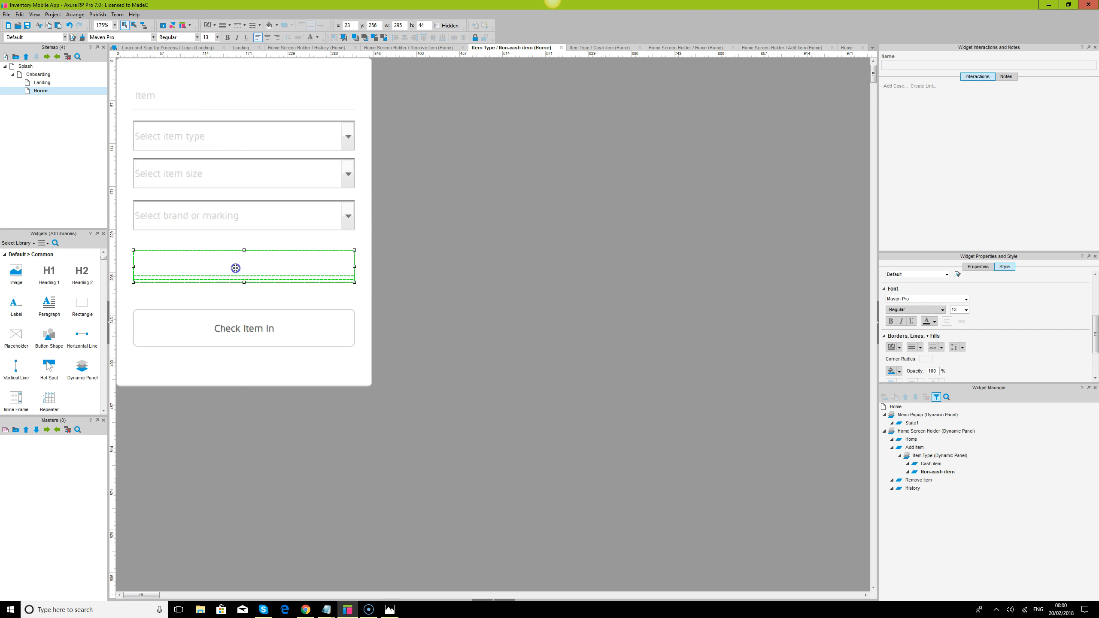
- Name the duplicated text field other_item_detailstxt
click(899, 63)
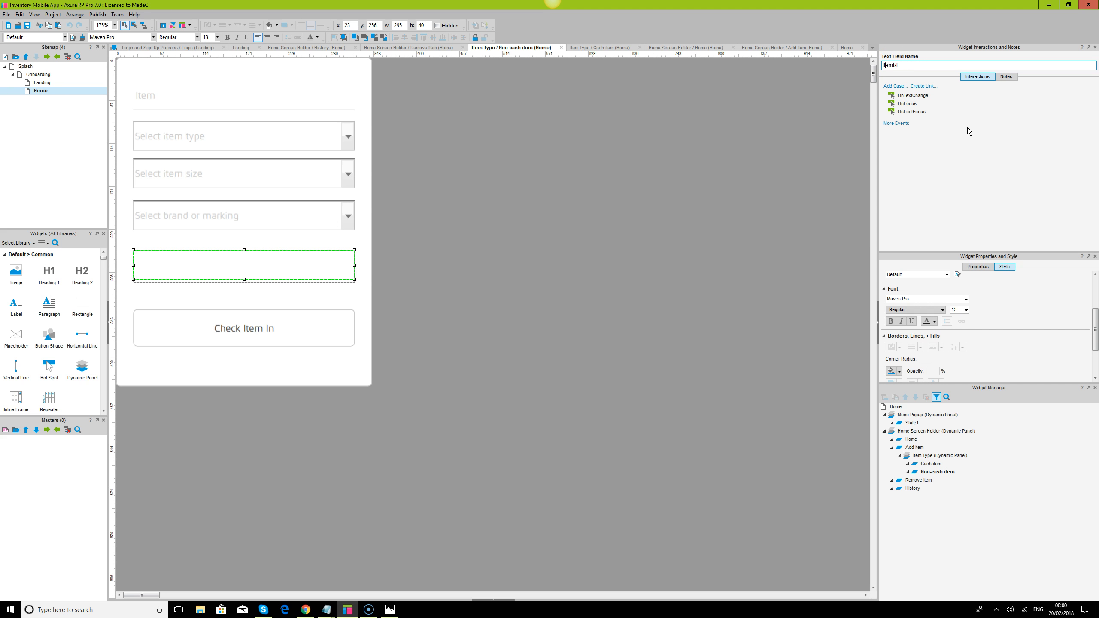
text(other_)
key(Right)
key(Right)
key(Right)
key(Right)
text(_details)
click(494, 278)
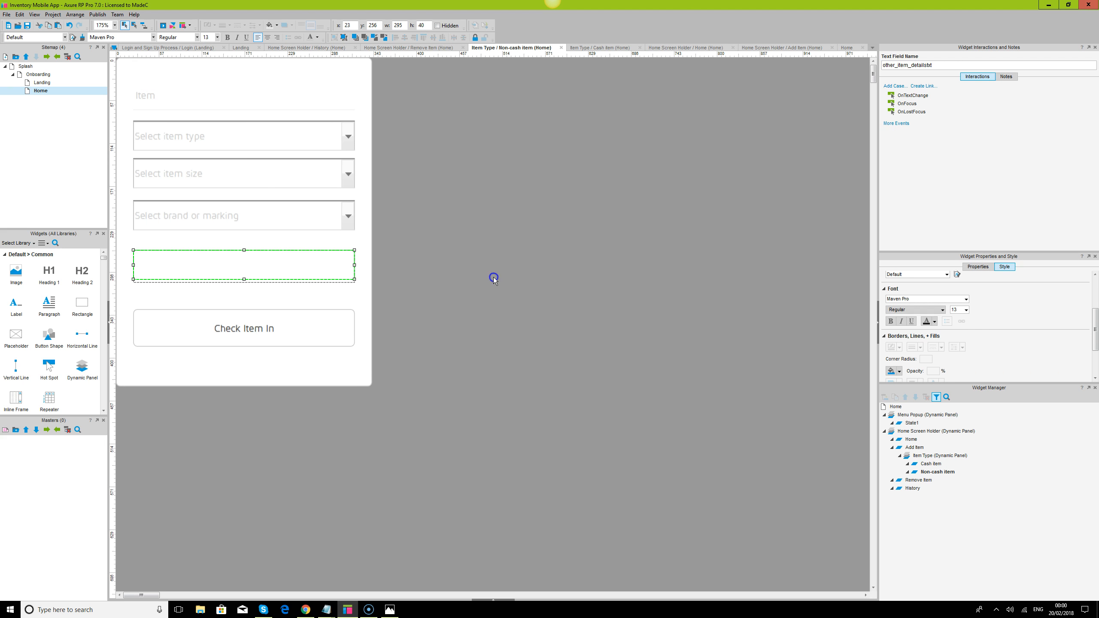
- Distribute the two text fields and three droplists evenly in the vertical direction, align them and group them
click(147, 98)
ctrl+click(165, 136)
ctrl+click(174, 173)
ctrl+click(187, 219)
ctrl+click(155, 265)
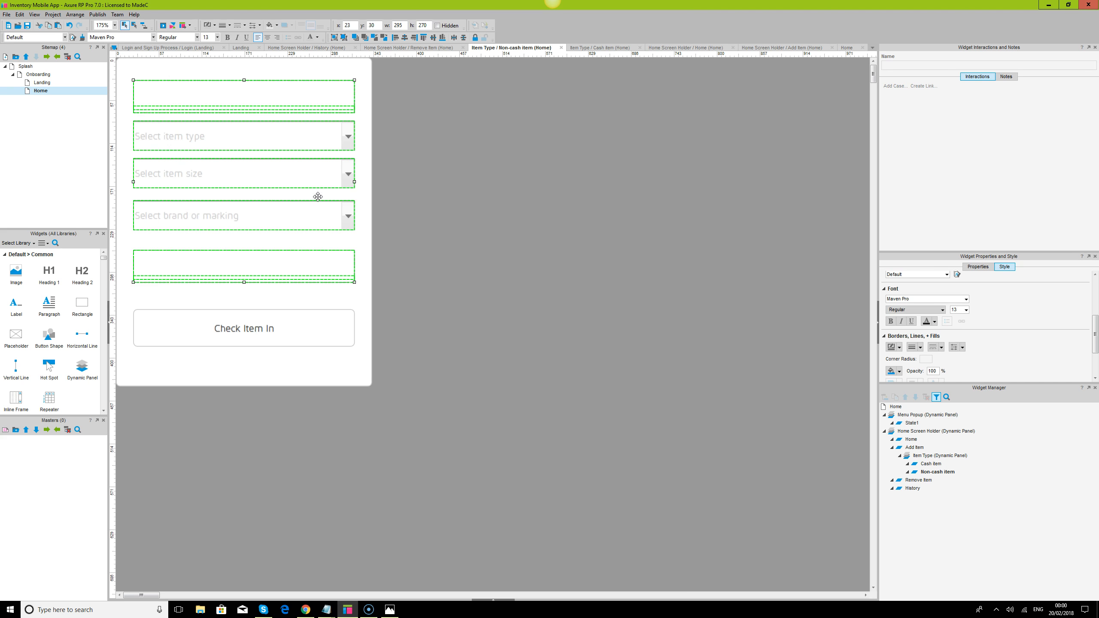
click(464, 38)
click(404, 38)
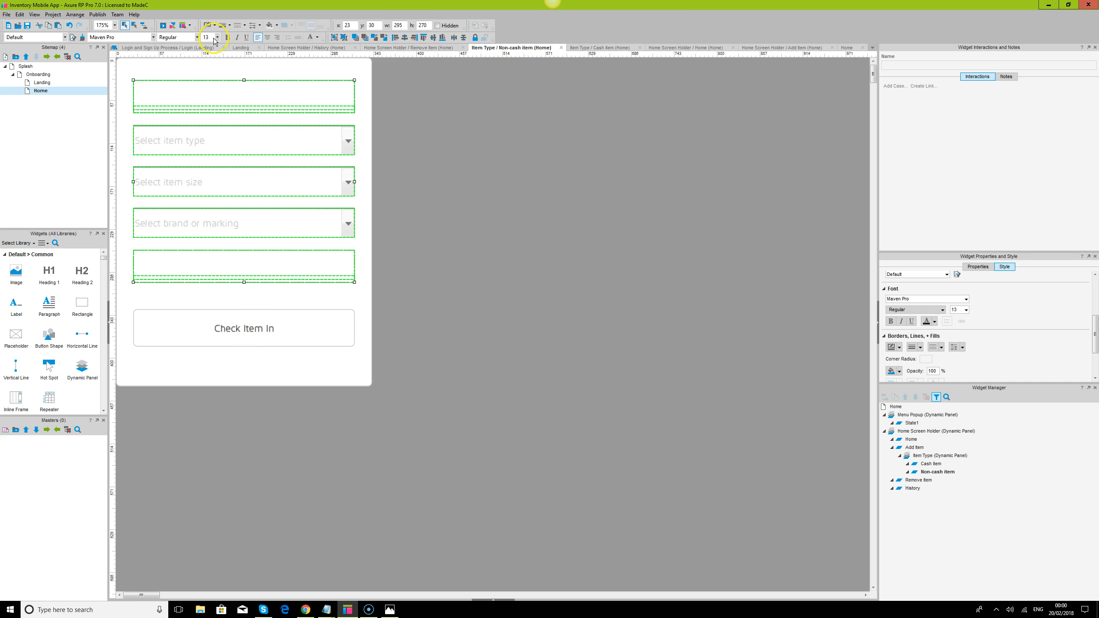
click(334, 38)
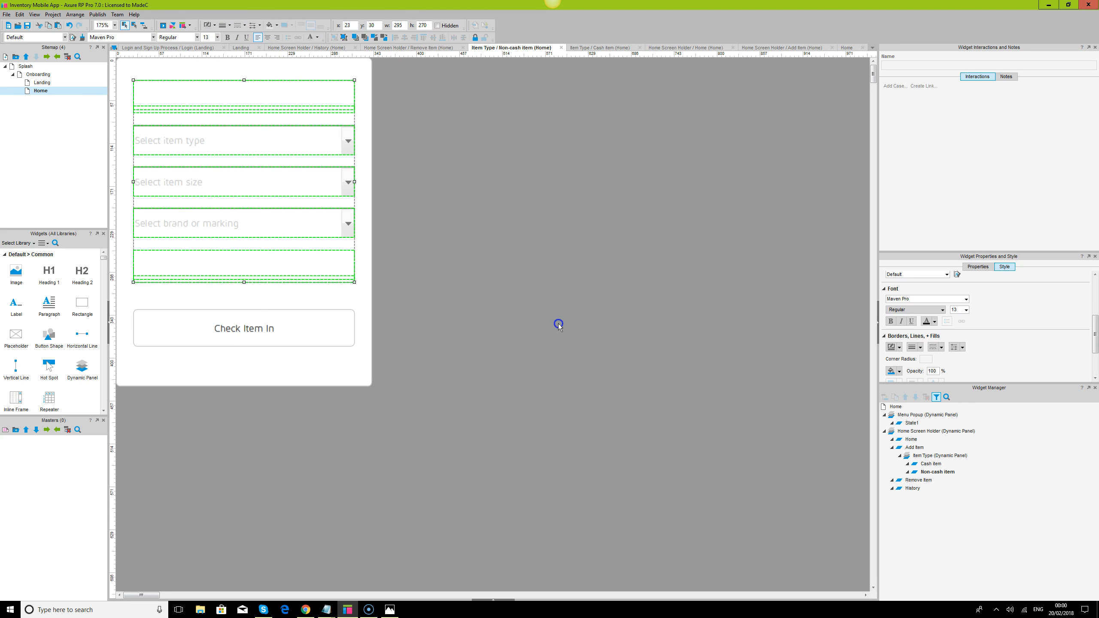
click(559, 325)
click(275, 329)
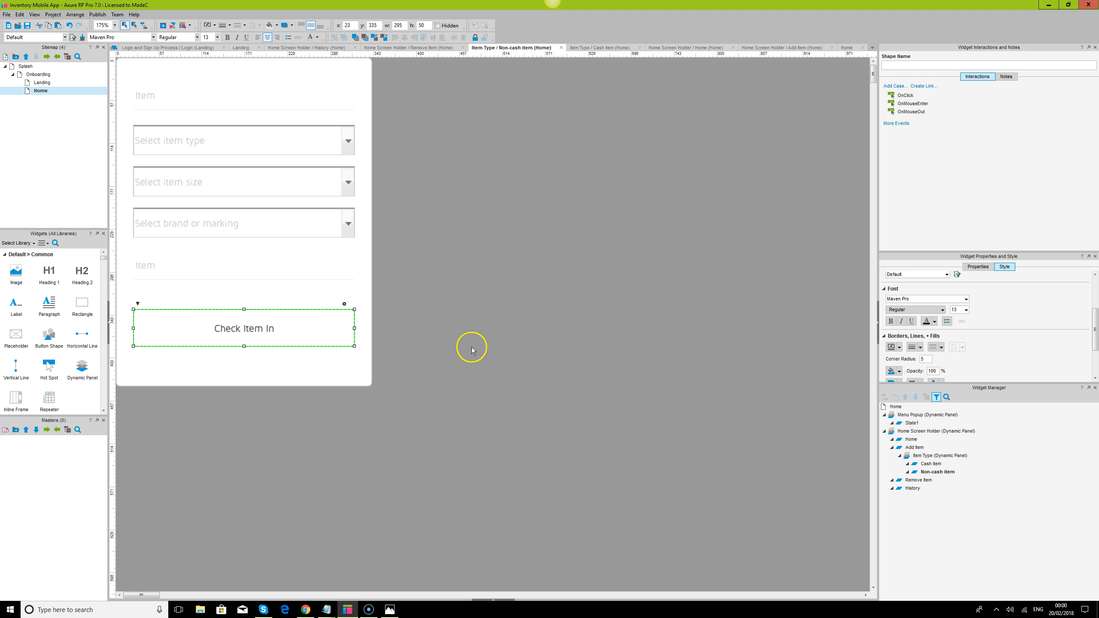
click(277, 27)
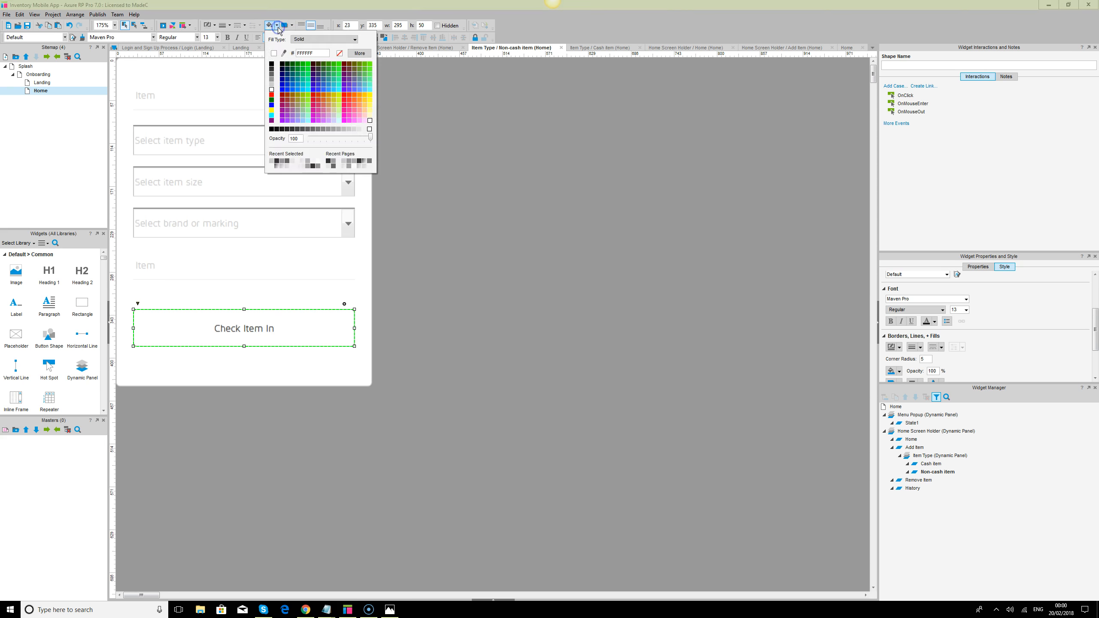
click(532, 513)
- Switch to Chrome, reload the prototype preview and view the non-cash form on the Add Item screen
click(303, 611)
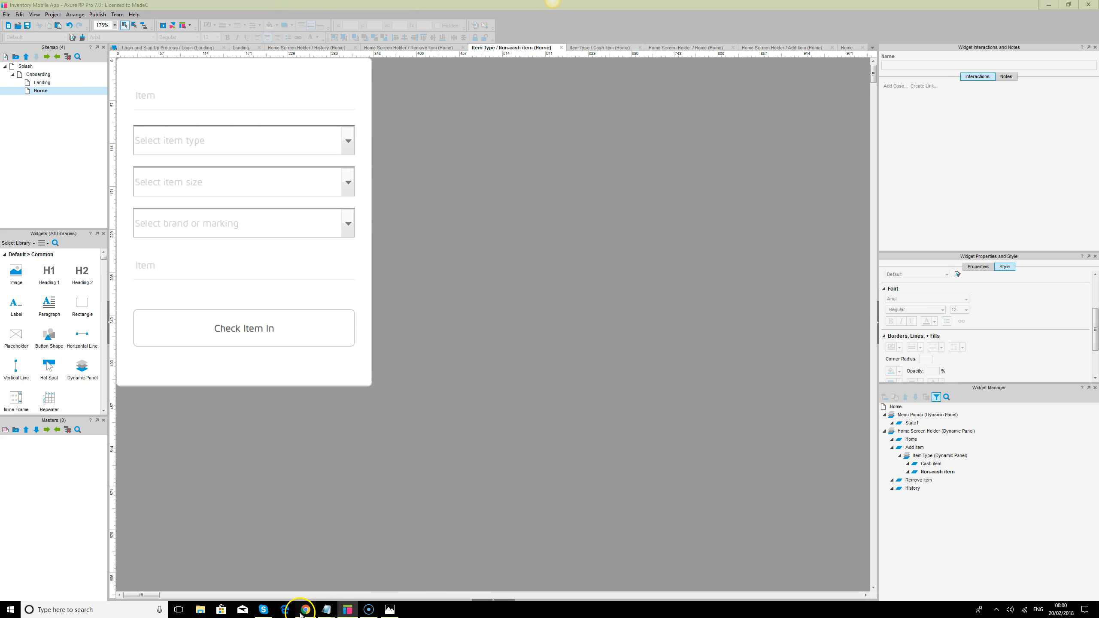
click(33, 20)
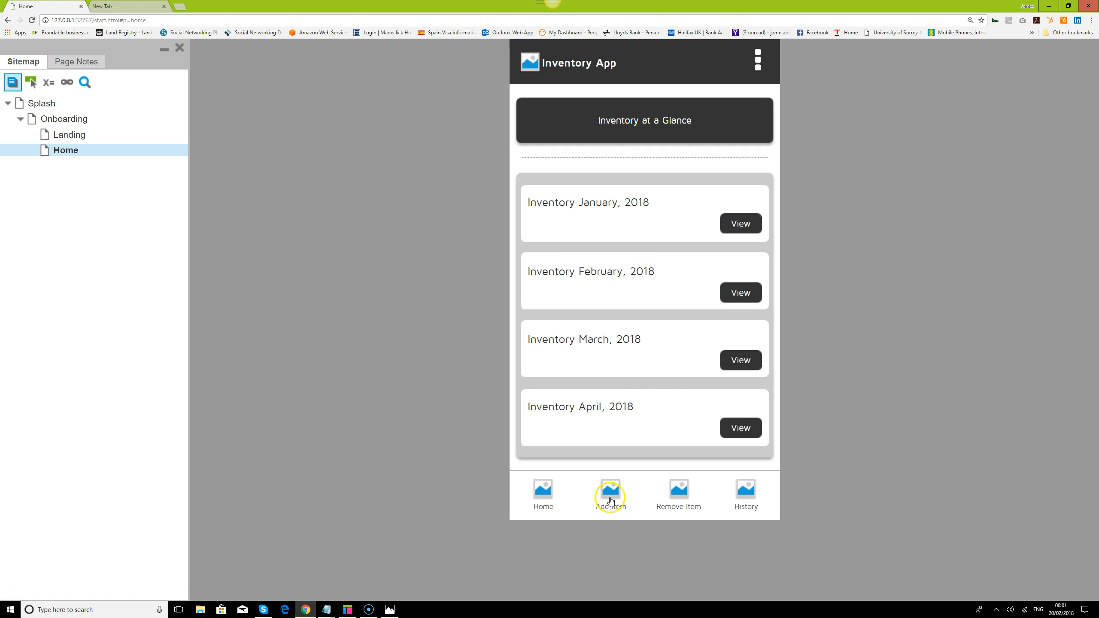
click(610, 492)
click(702, 108)
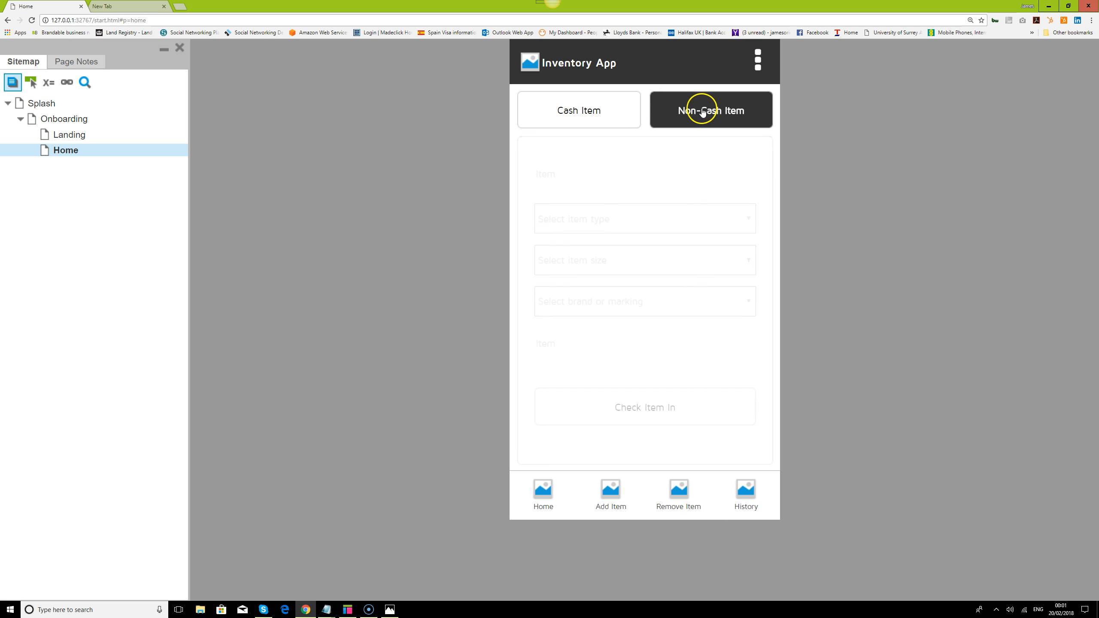
- Switch to Axure RP, fill the Check Item In button with dark grey and set its text colour to white
click(347, 609)
click(320, 323)
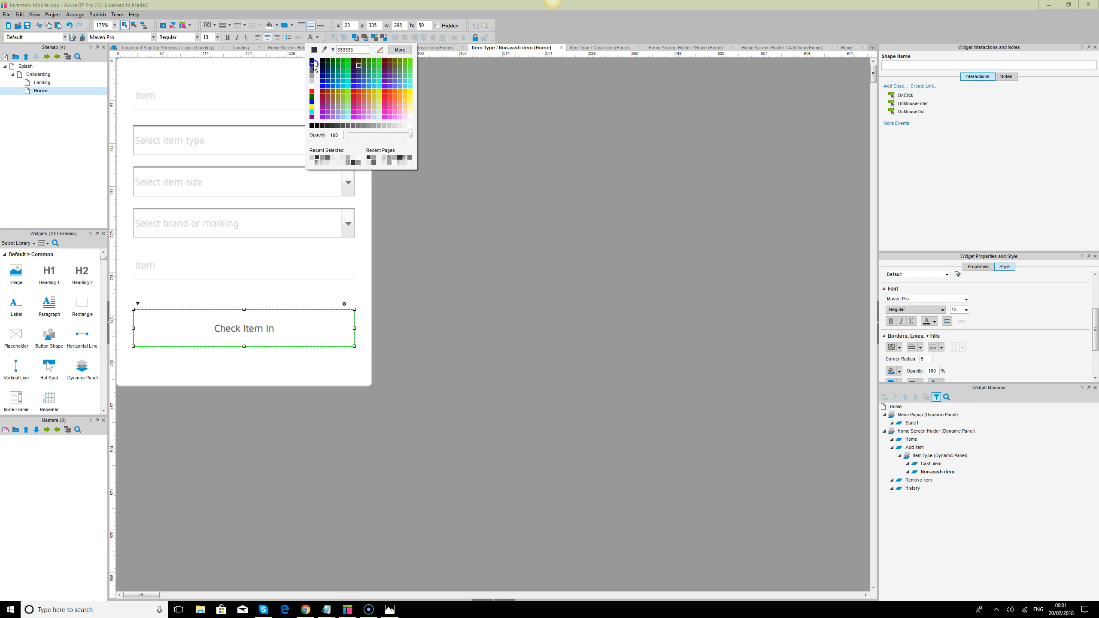
click(278, 33)
click(278, 33)
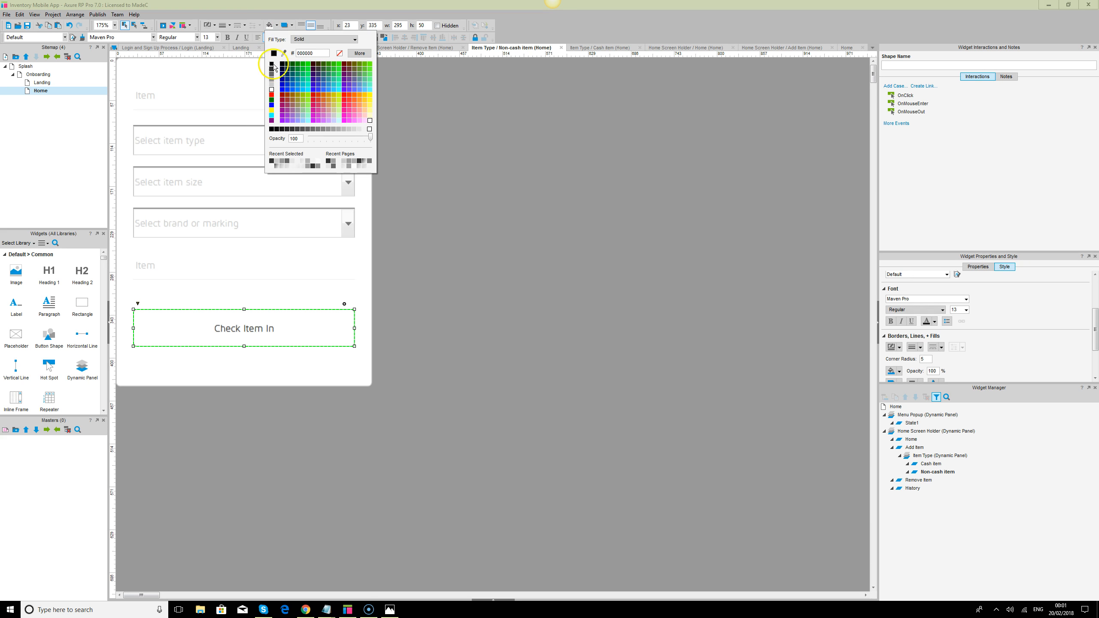
click(271, 69)
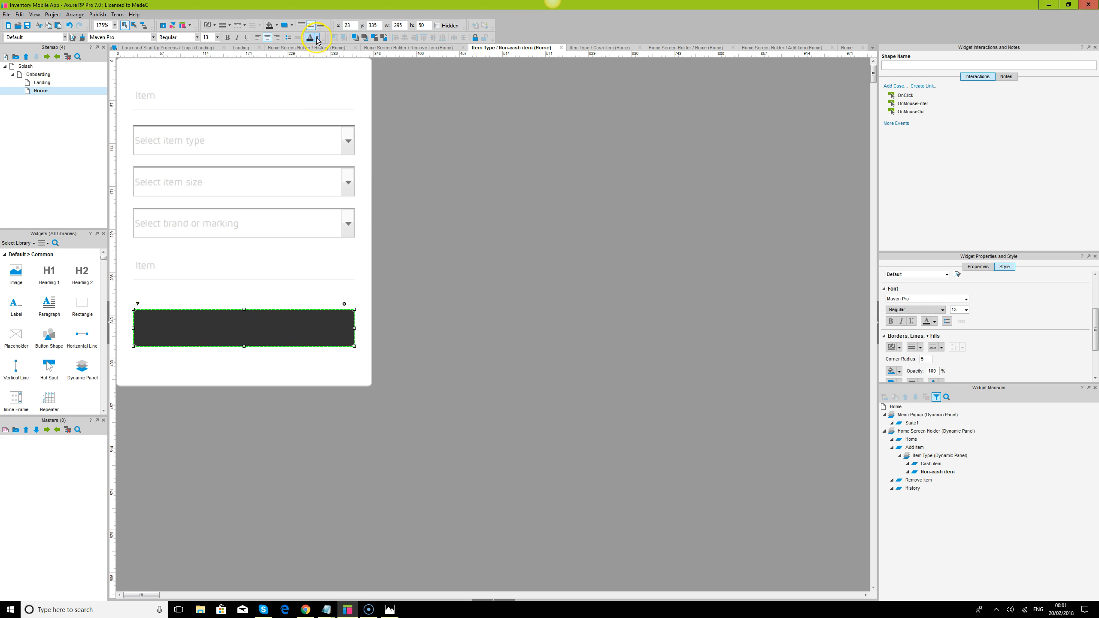
click(317, 37)
click(312, 86)
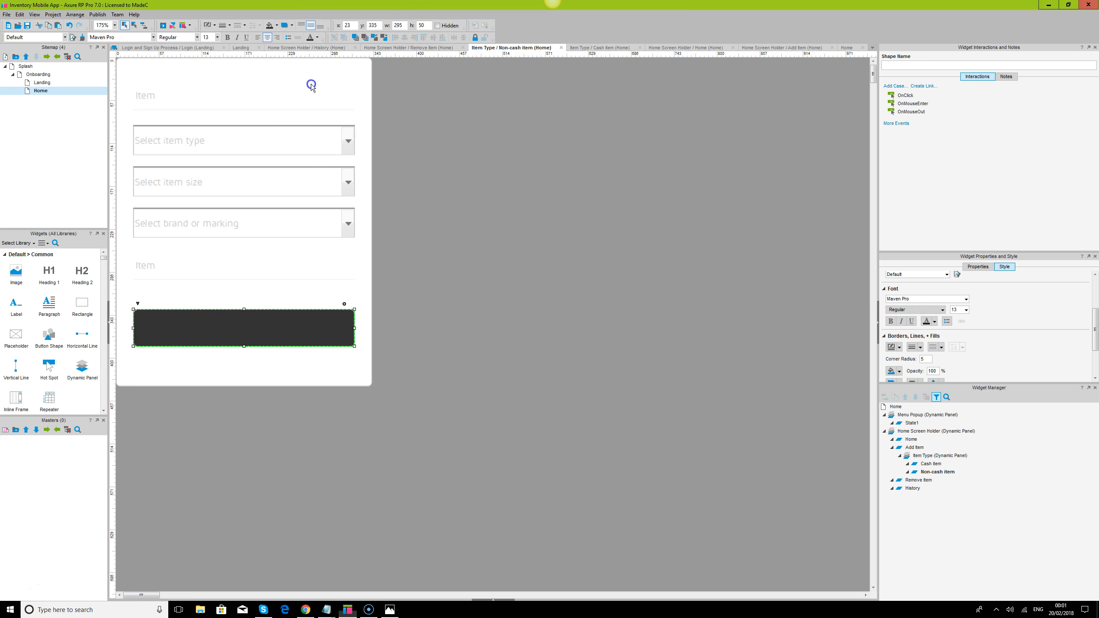
click(317, 37)
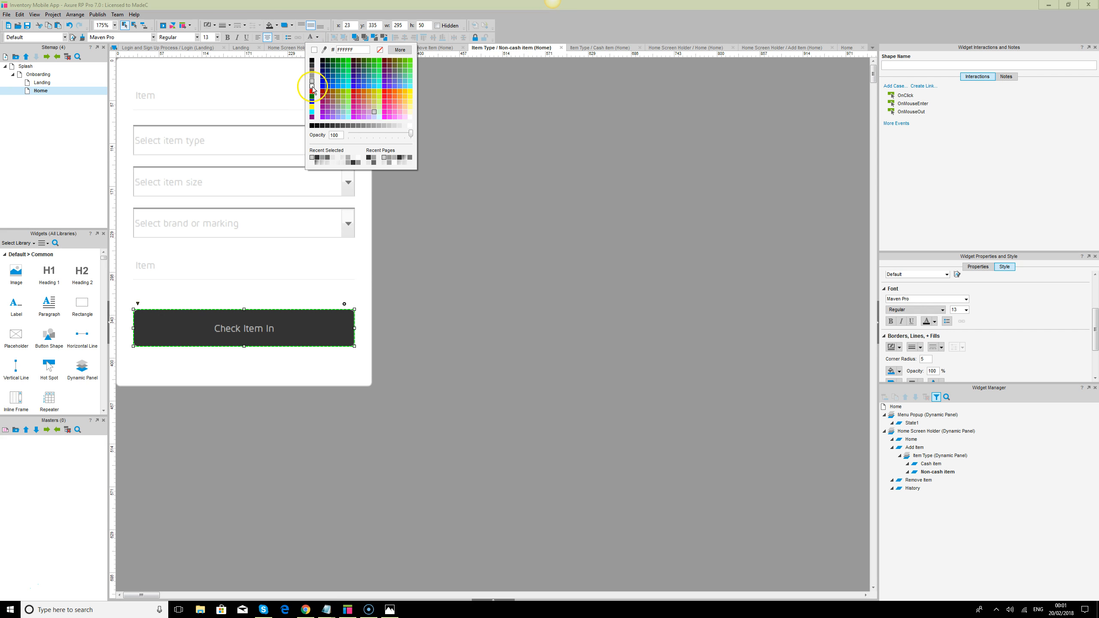
click(312, 82)
- Remove the border line colour from the Check Item In button
click(229, 26)
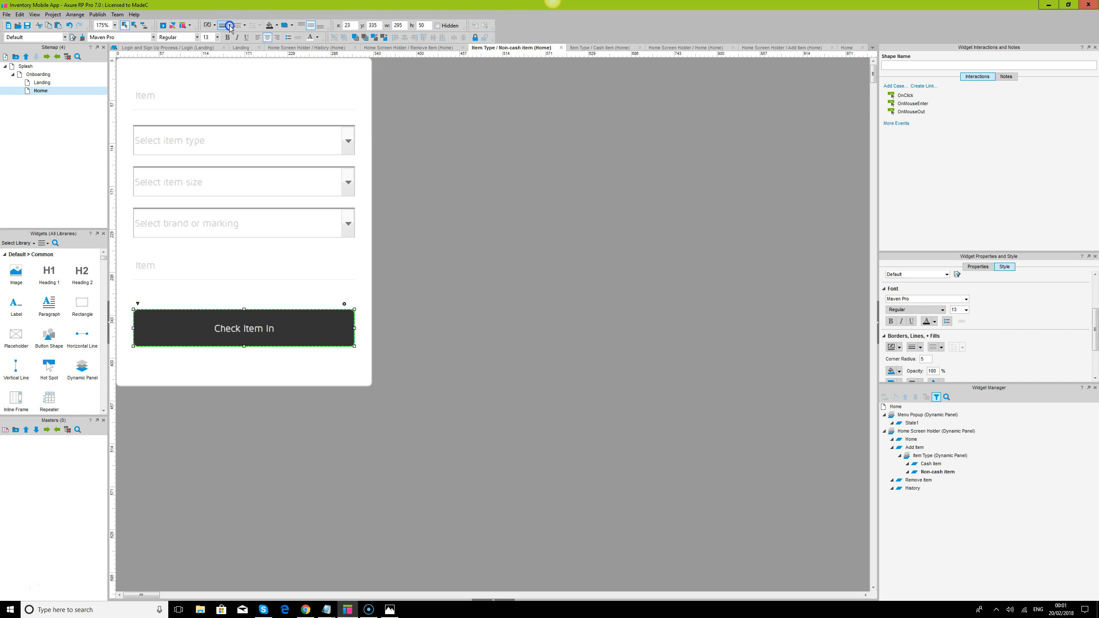
click(226, 36)
click(217, 27)
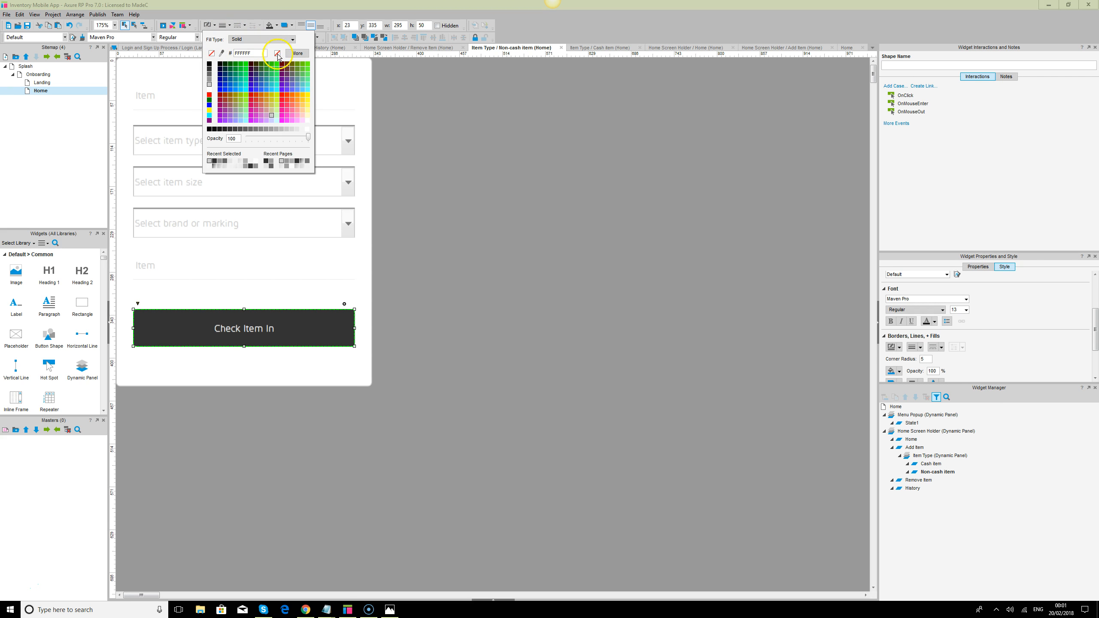
click(521, 228)
click(535, 233)
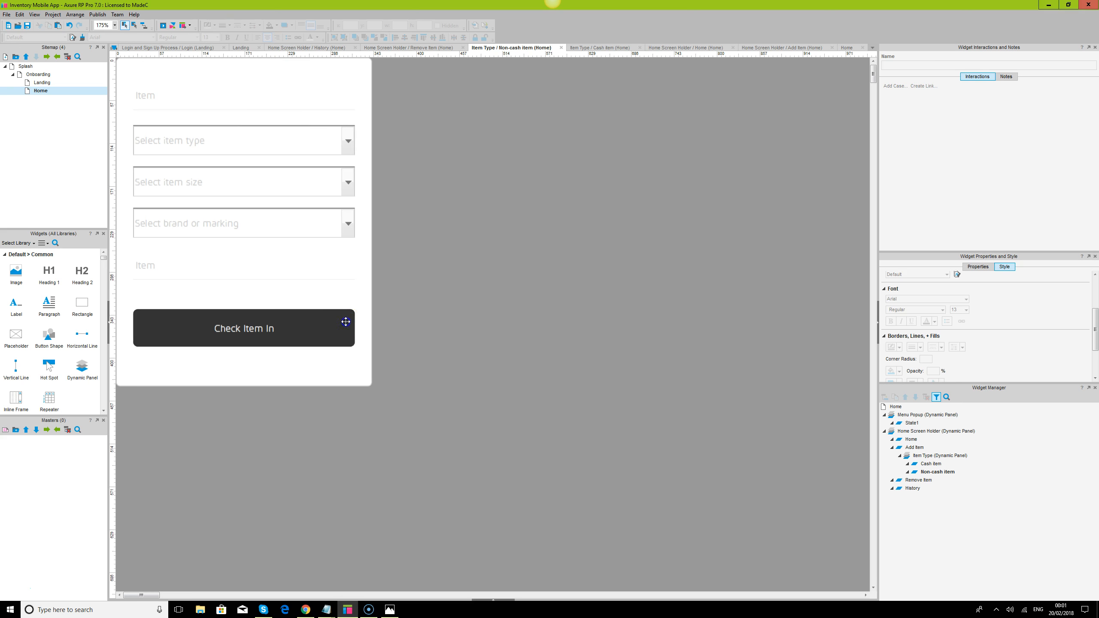
- Add an outer shadow to the Check Item In button with an x offset of 0
click(346, 321)
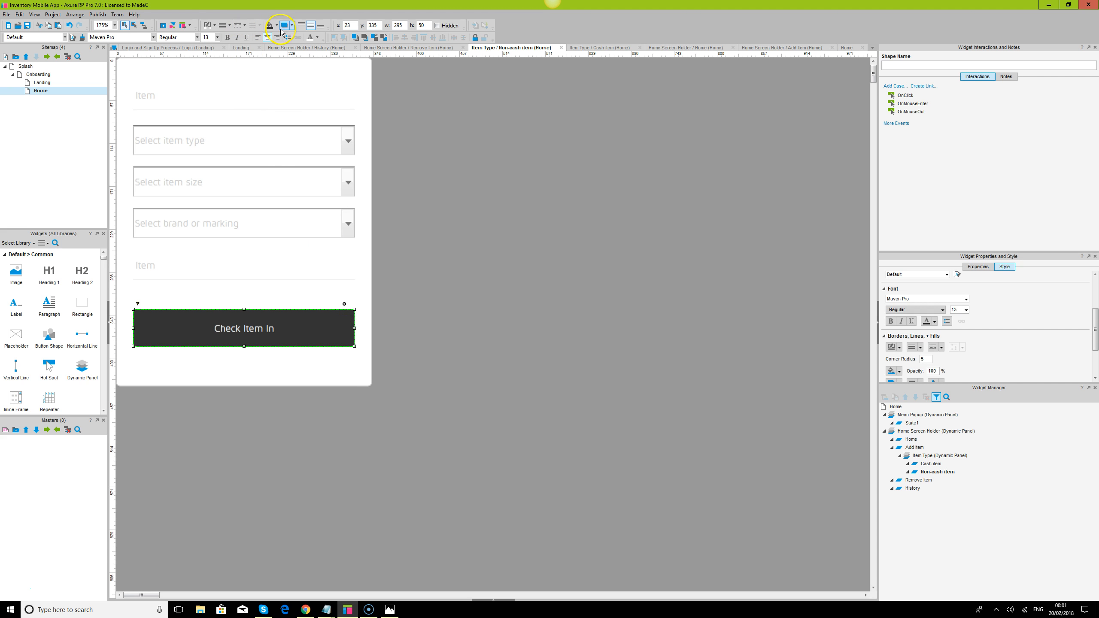
click(293, 28)
click(288, 39)
drag(324, 49, 264, 51)
text(0)
key(Tab)
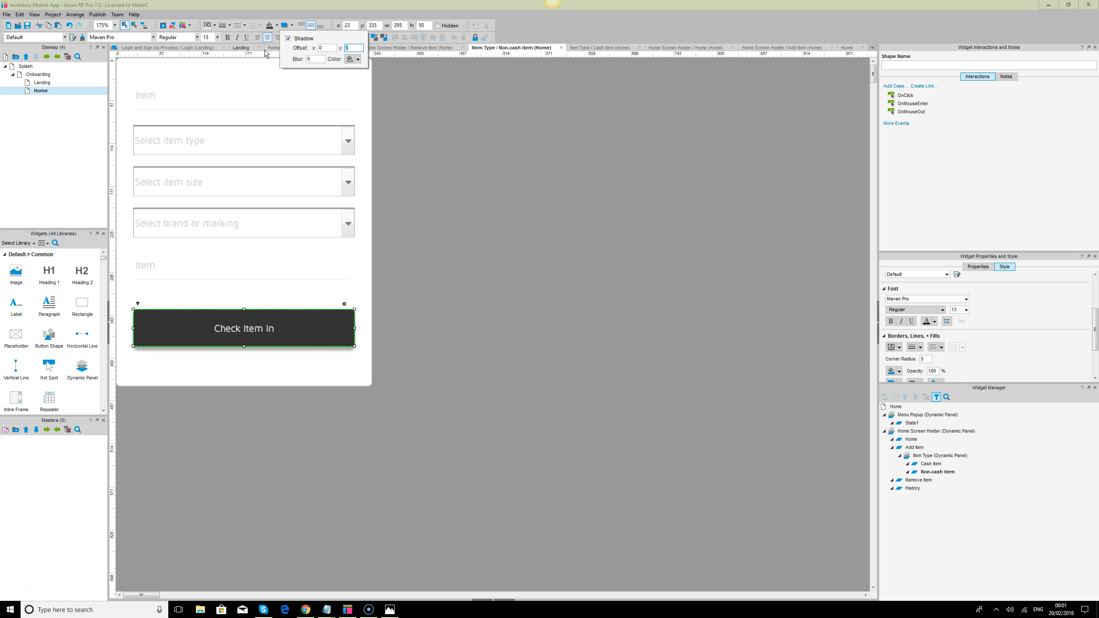
click(599, 294)
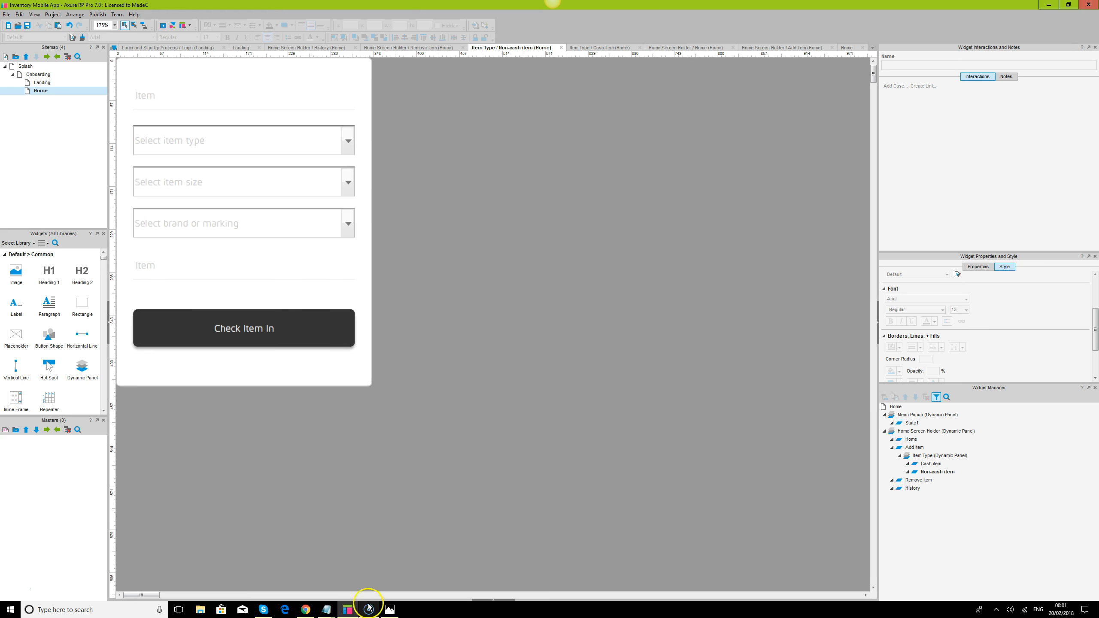
- Switch to Chrome, reload the preview and examine the restyled Check Item In button and the fields of the non-cash form
click(306, 610)
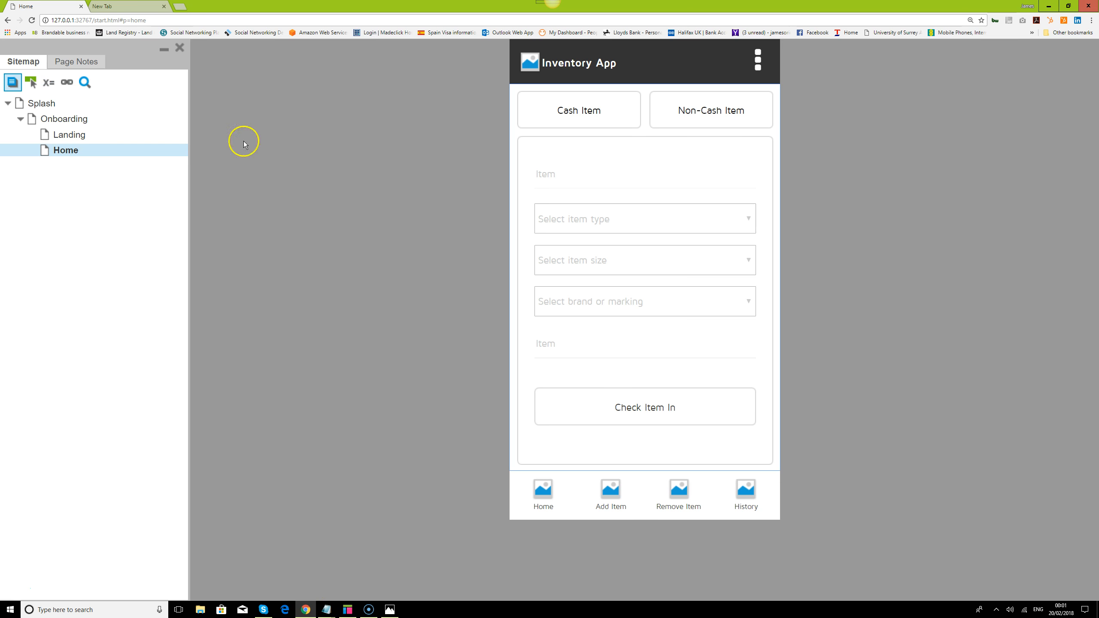
click(32, 20)
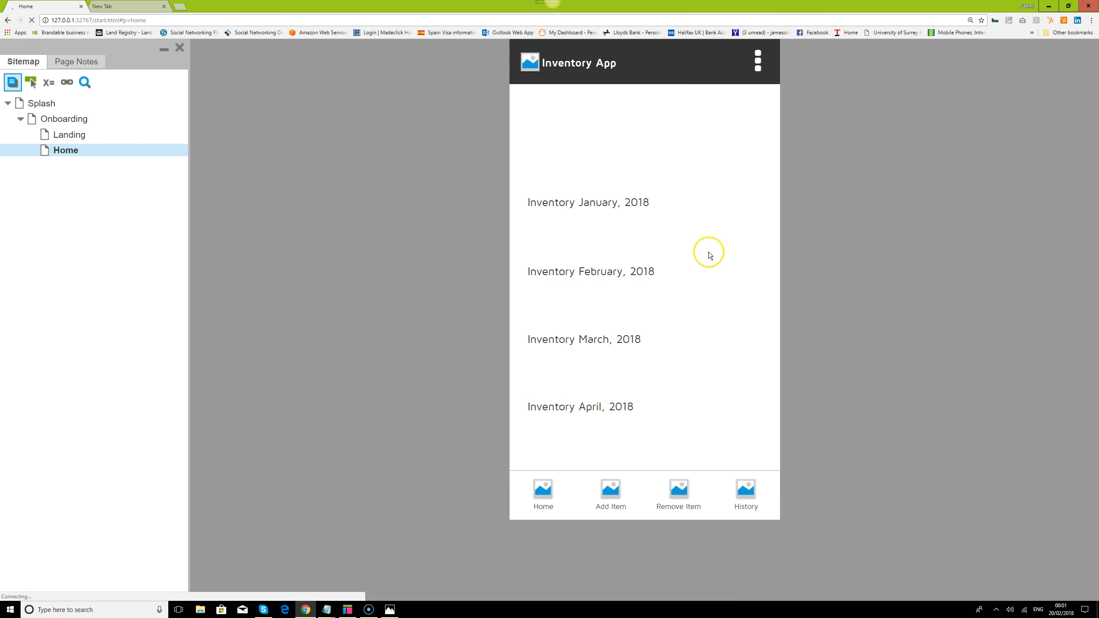
click(612, 489)
click(679, 113)
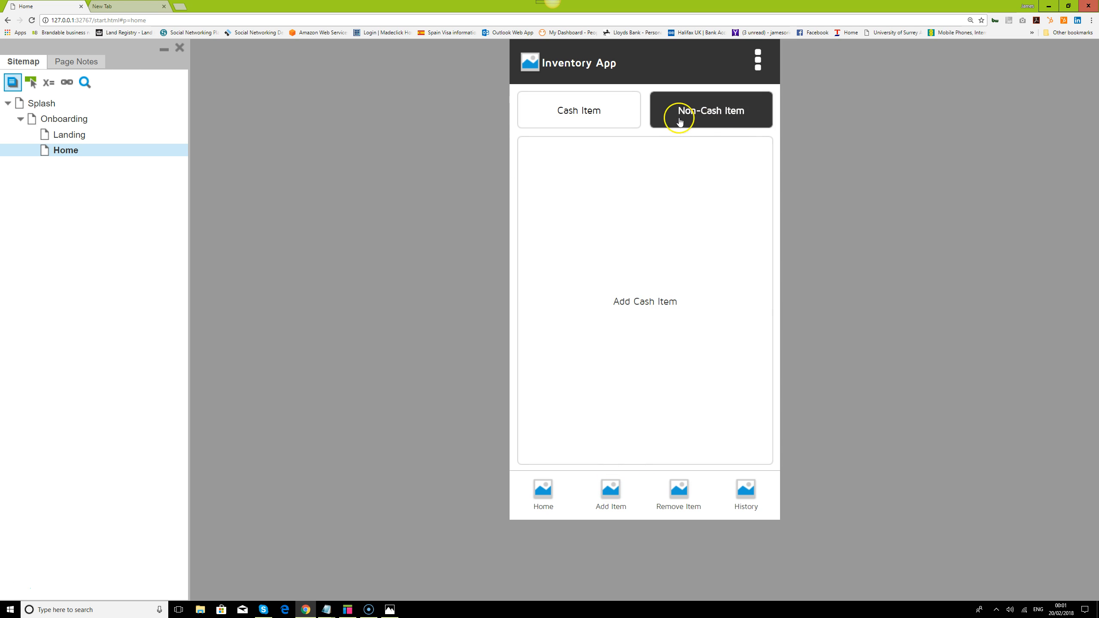
click(650, 182)
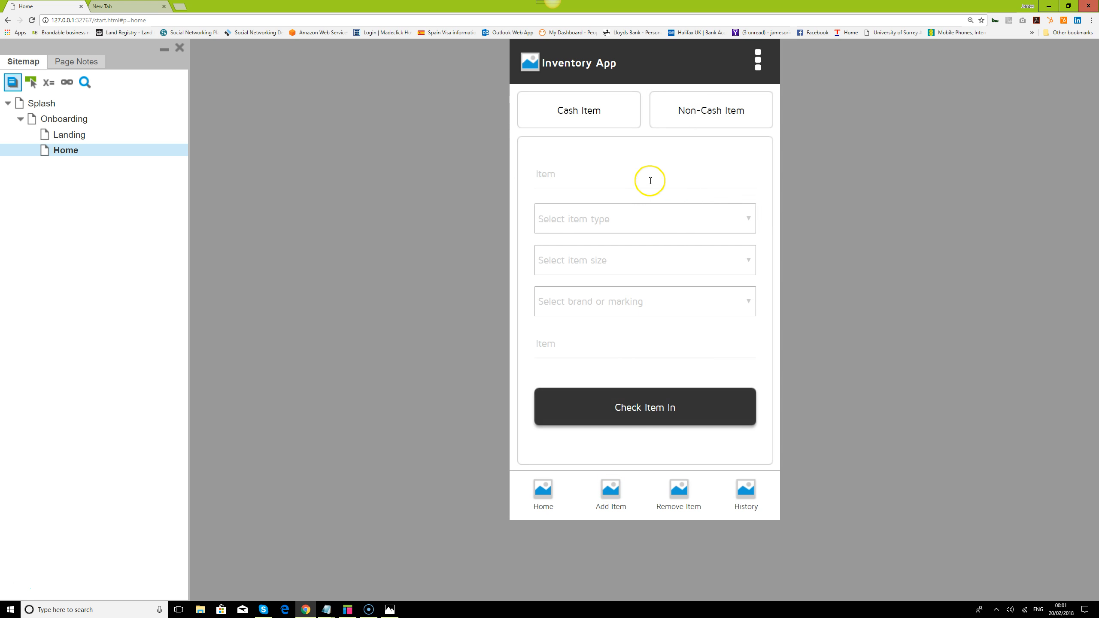
click(653, 227)
click(650, 240)
click(663, 260)
click(899, 295)
click(675, 309)
click(691, 305)
click(691, 305)
click(691, 308)
click(684, 348)
- Switch to Axure RP, duplicate the PIN CODE Verify panels beside the Landing screen and move the PIN CODE Verify 3 duplicate to x 550, y 125
click(352, 610)
click(351, 611)
click(352, 611)
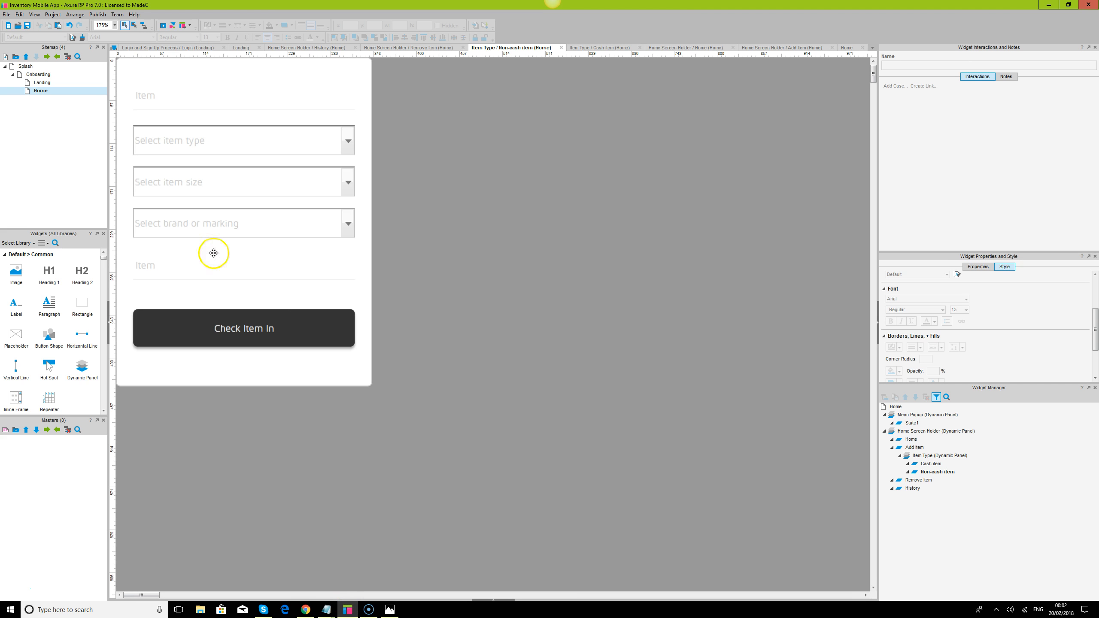
double_click(42, 81)
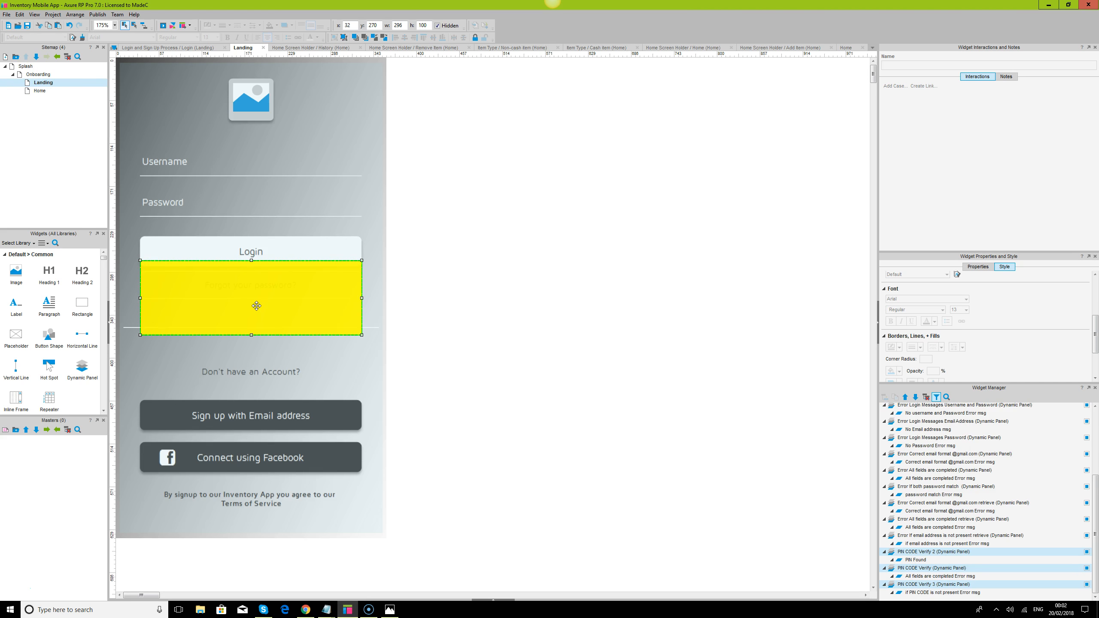
drag(257, 306, 645, 313)
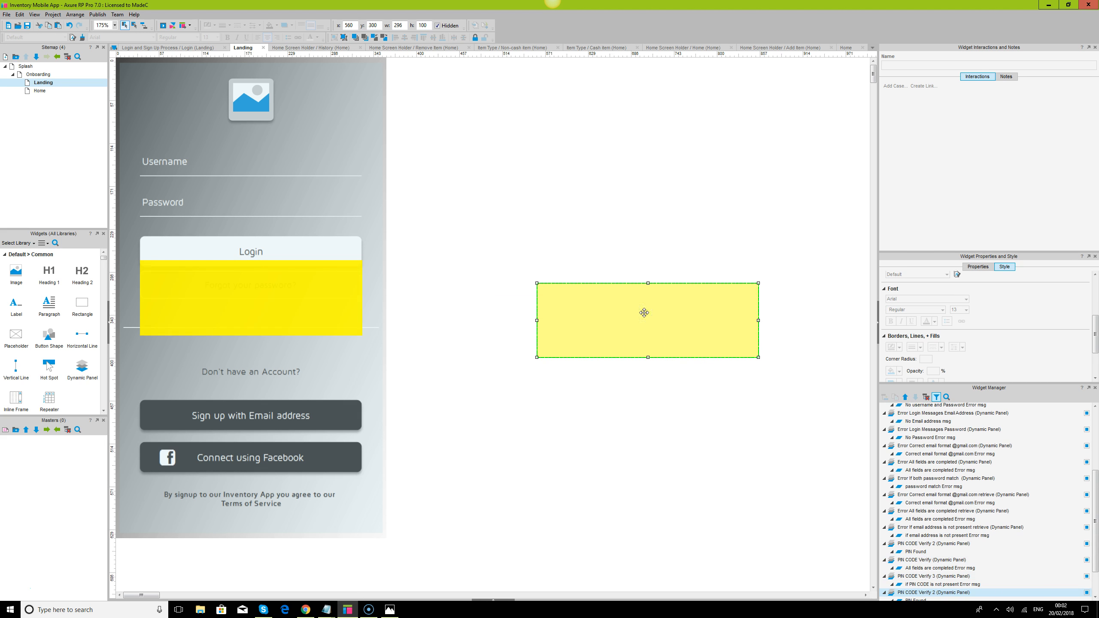
click(645, 313)
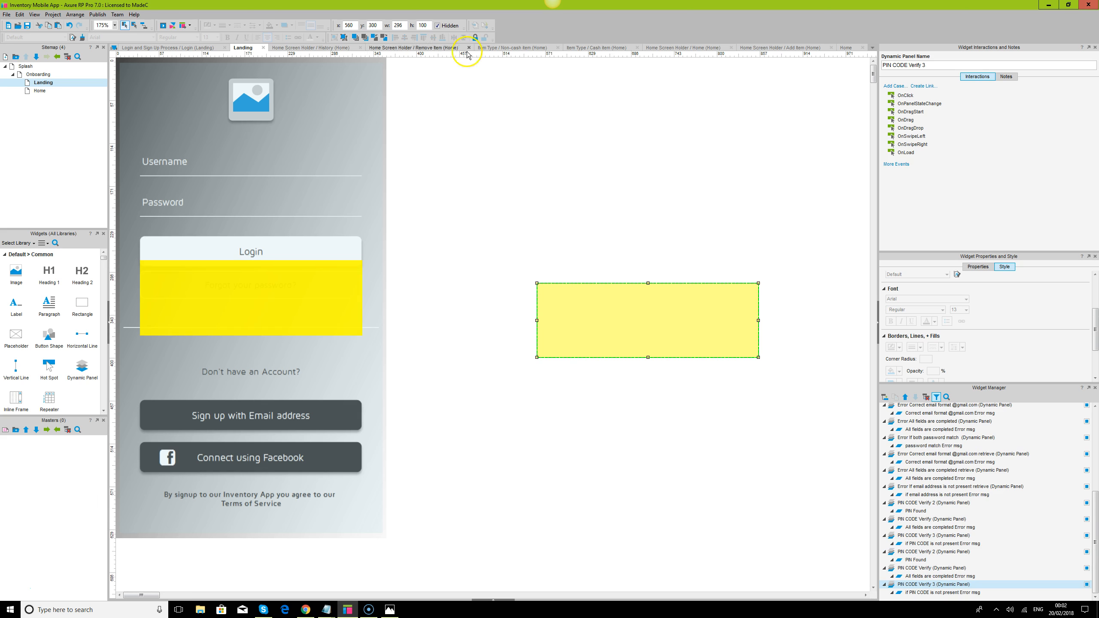
click(583, 146)
drag(634, 332, 626, 199)
- Delete the unneeded panel duplicates and cut the PIN CODE Verify 3 duplicate from the Landing page
click(684, 368)
click(680, 302)
click(660, 385)
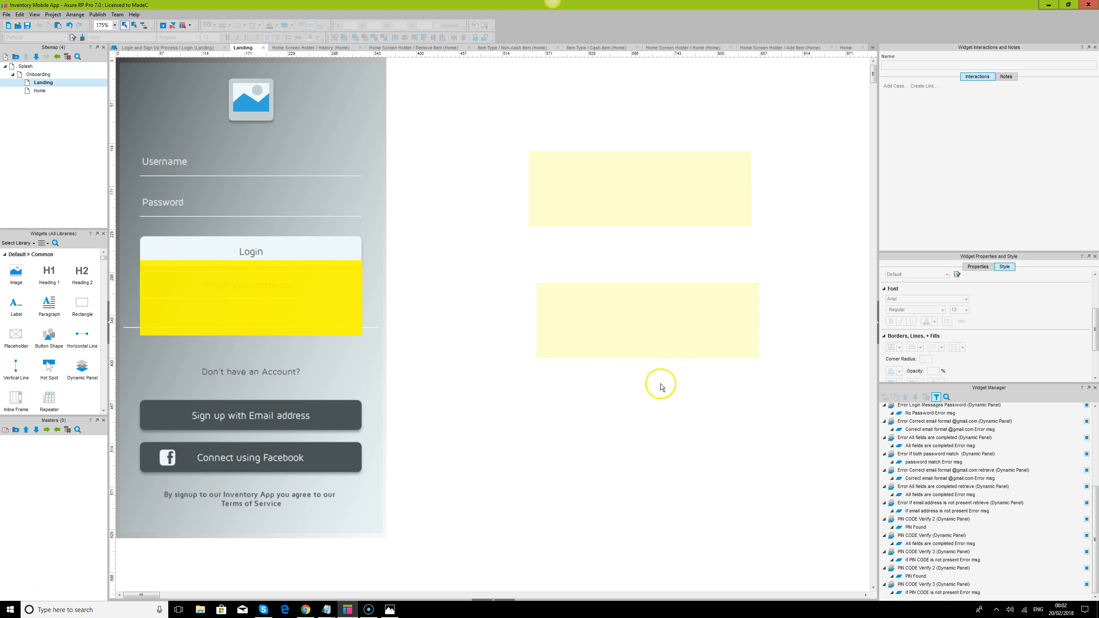
click(616, 317)
key(Delete)
click(636, 191)
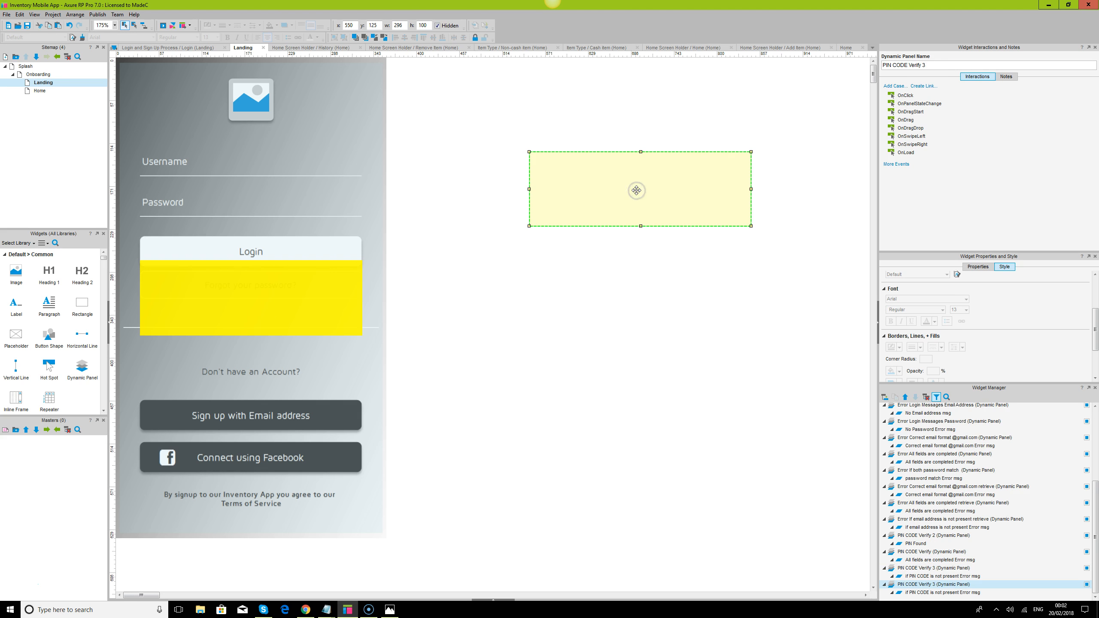
key(Delete)
- Paste the PIN CODE Verify 3 panel onto the Home page and place it beside the phone screen at x 490, y 275
click(38, 92)
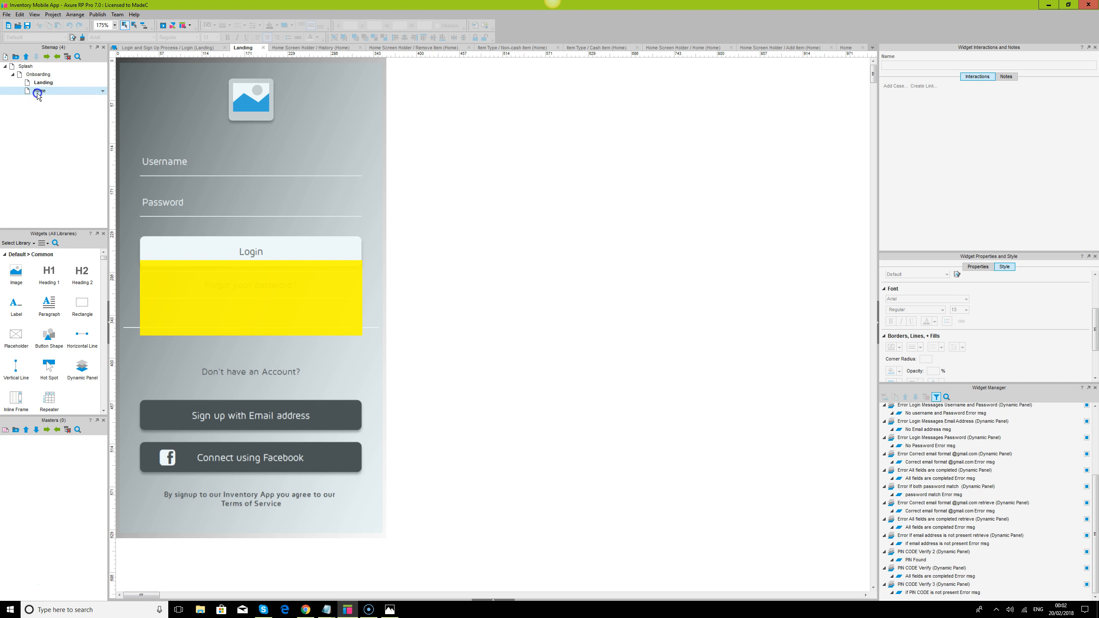
double_click(38, 93)
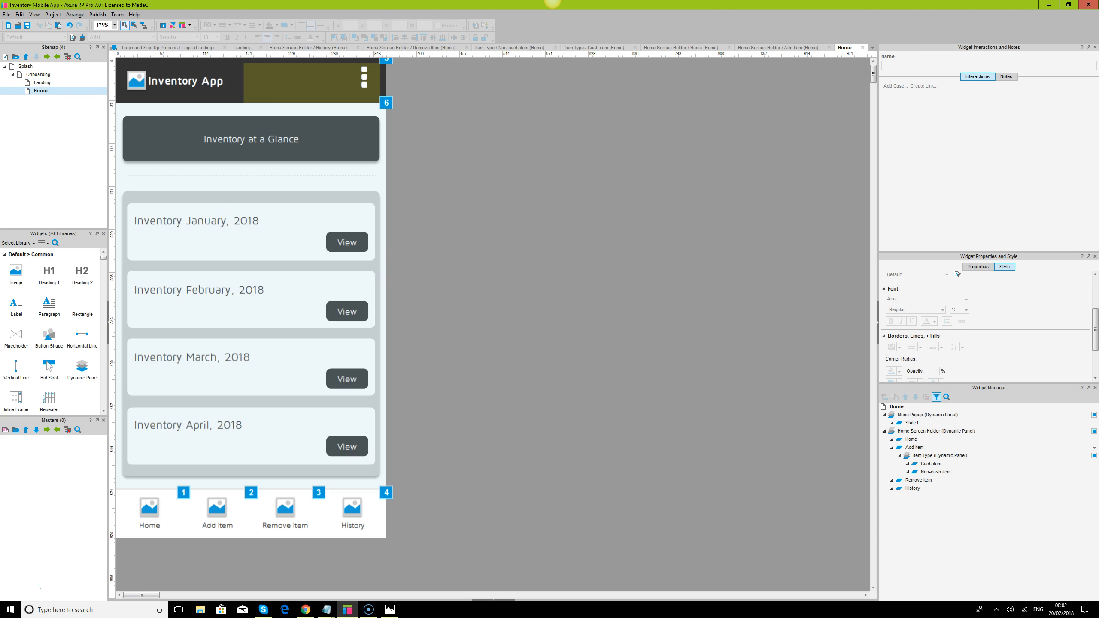
double_click(932, 471)
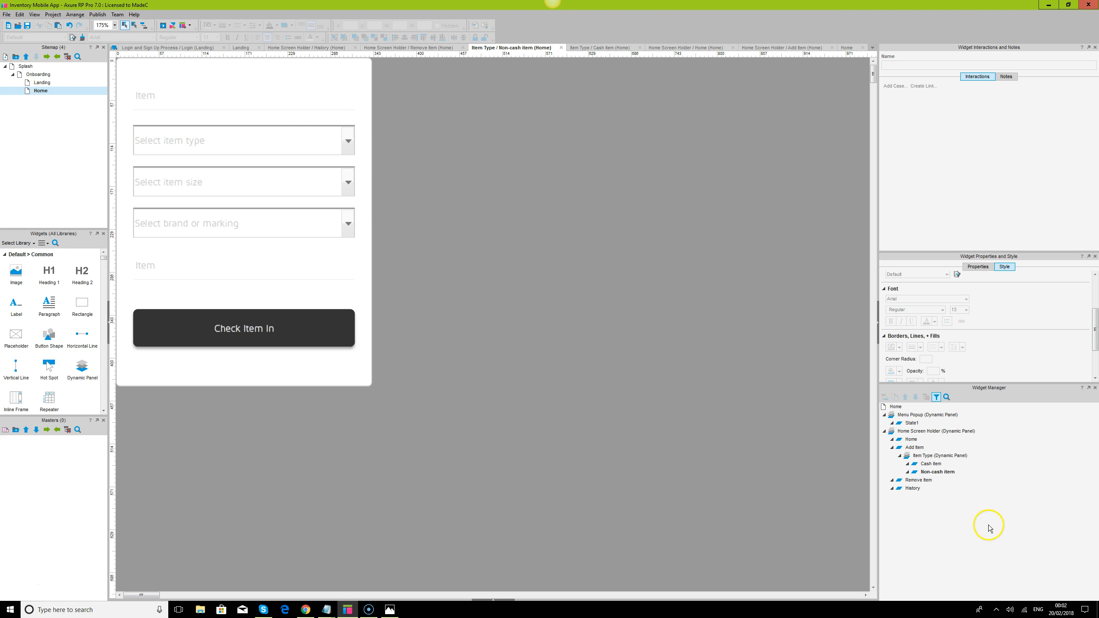
click(918, 456)
click(646, 263)
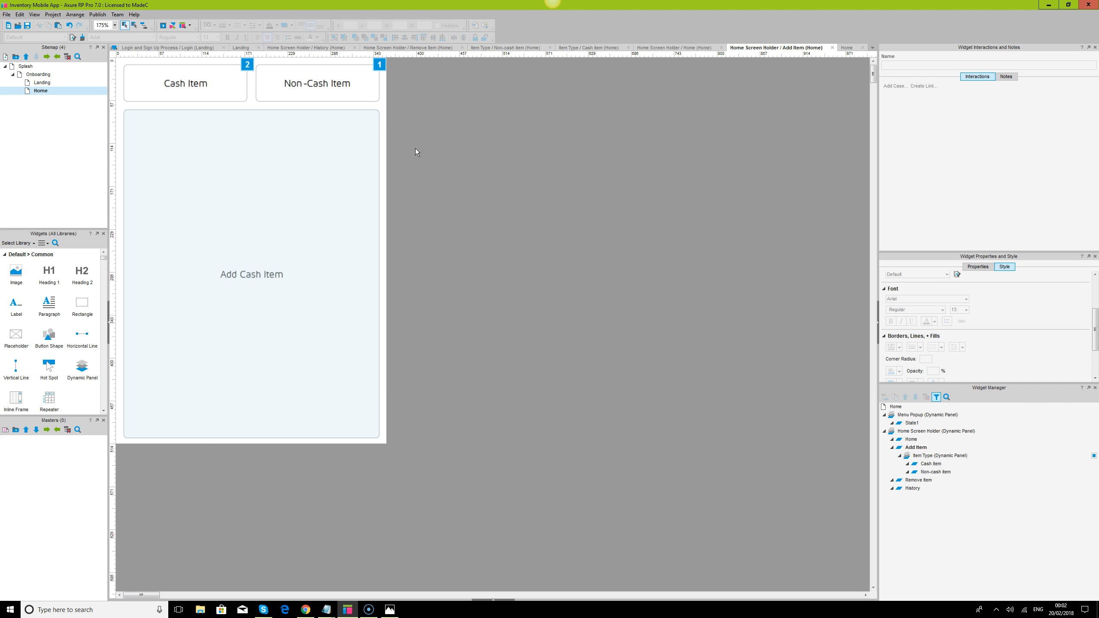
double_click(41, 92)
click(631, 285)
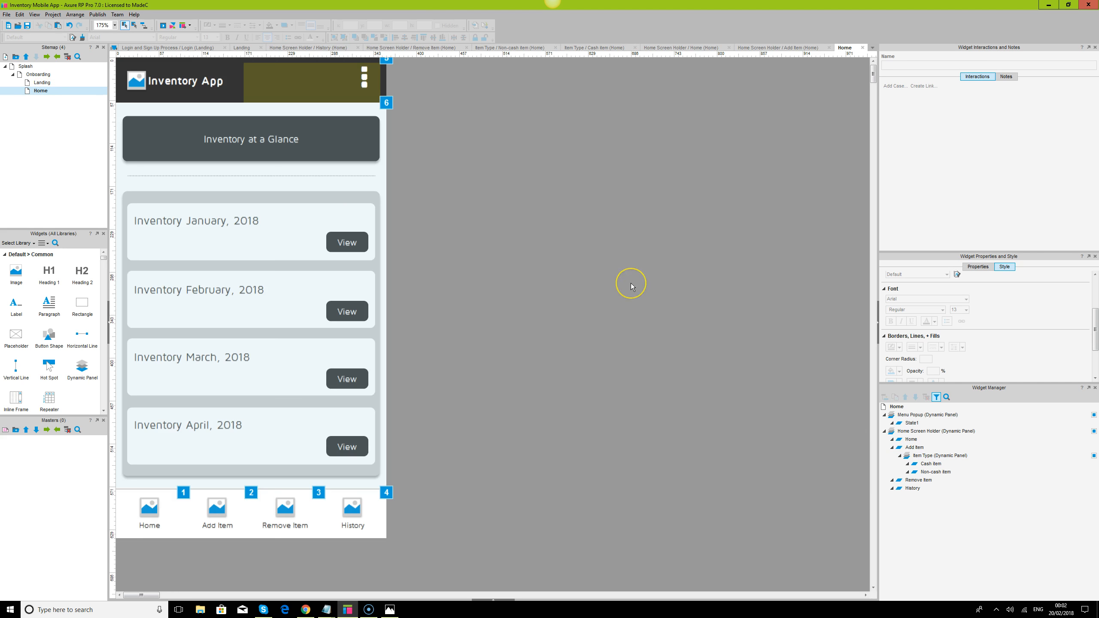
key(ctrl+v)
drag(643, 182, 598, 296)
- Rename the pasted dynamic panel as Non-cash item added success
click(955, 506)
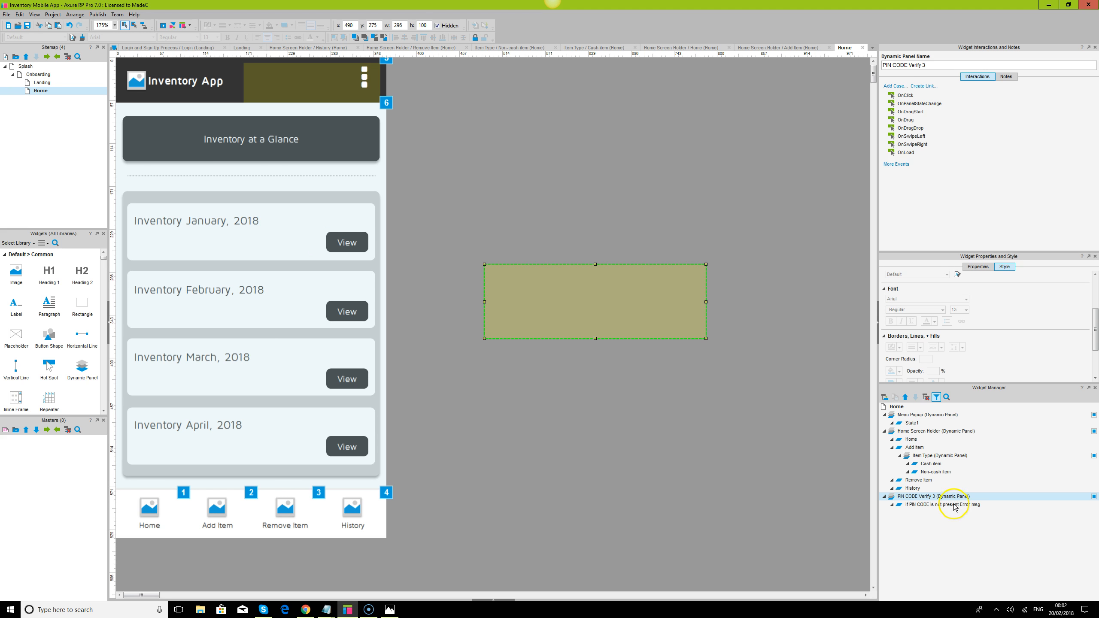
click(920, 499)
text(Non-cash item added success)
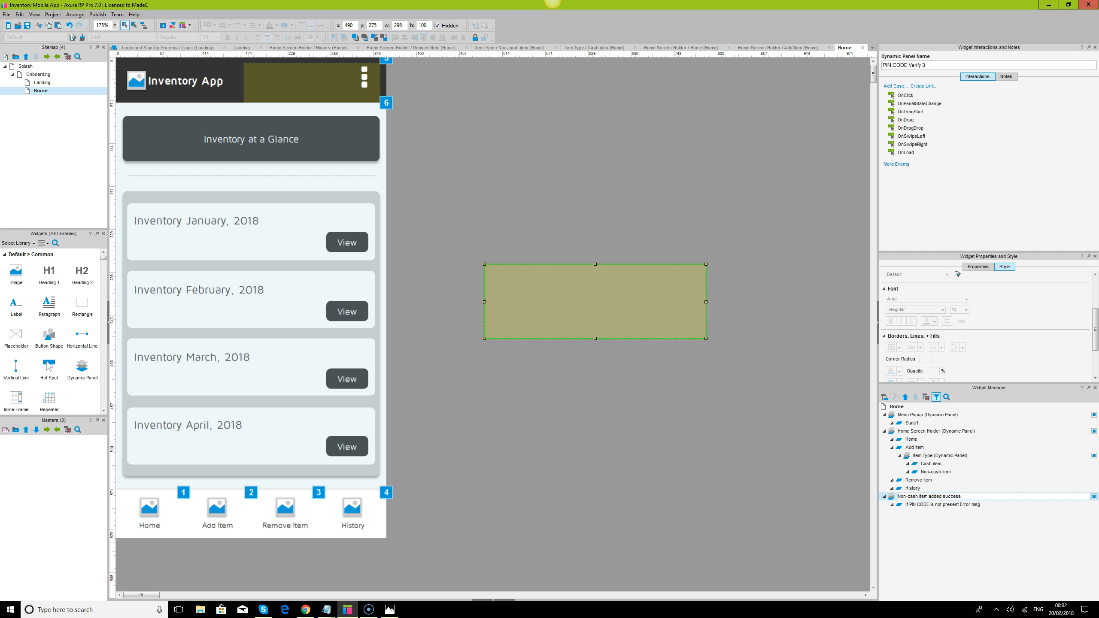
click(834, 442)
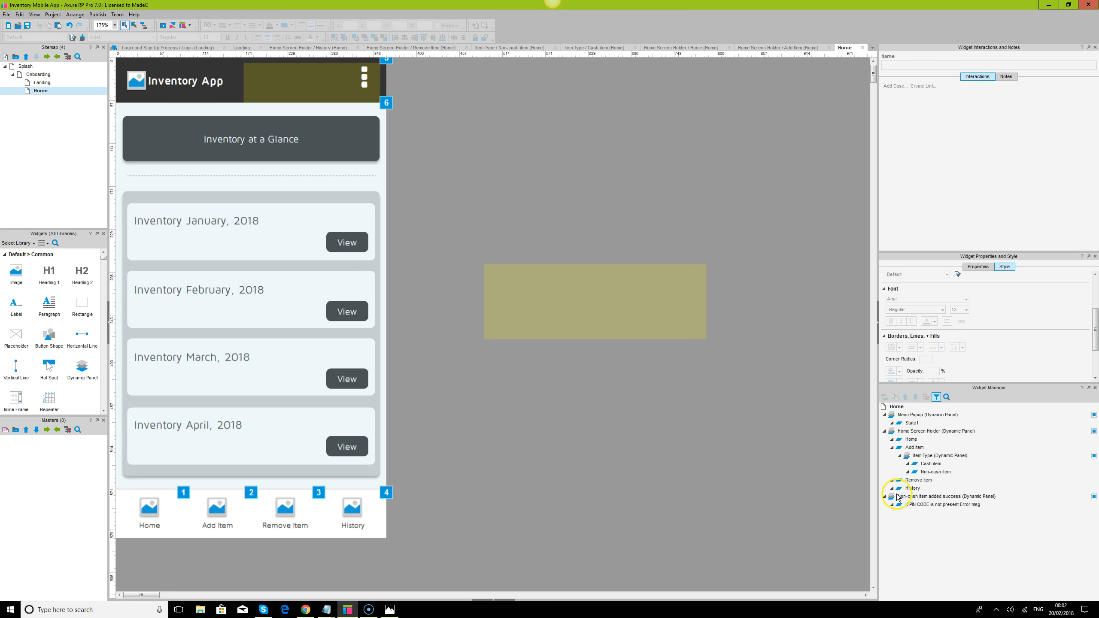
- Rename the panel's state as Non-cash item added success msg, reusing the panel's name
click(941, 505)
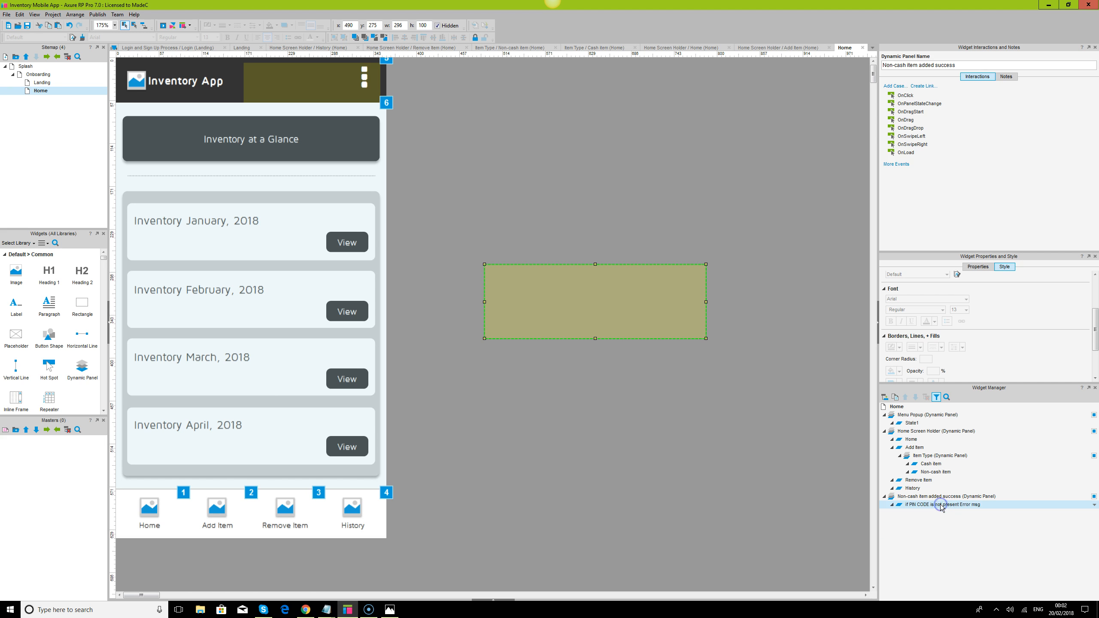
click(947, 497)
click(946, 498)
key(ctrl+c)
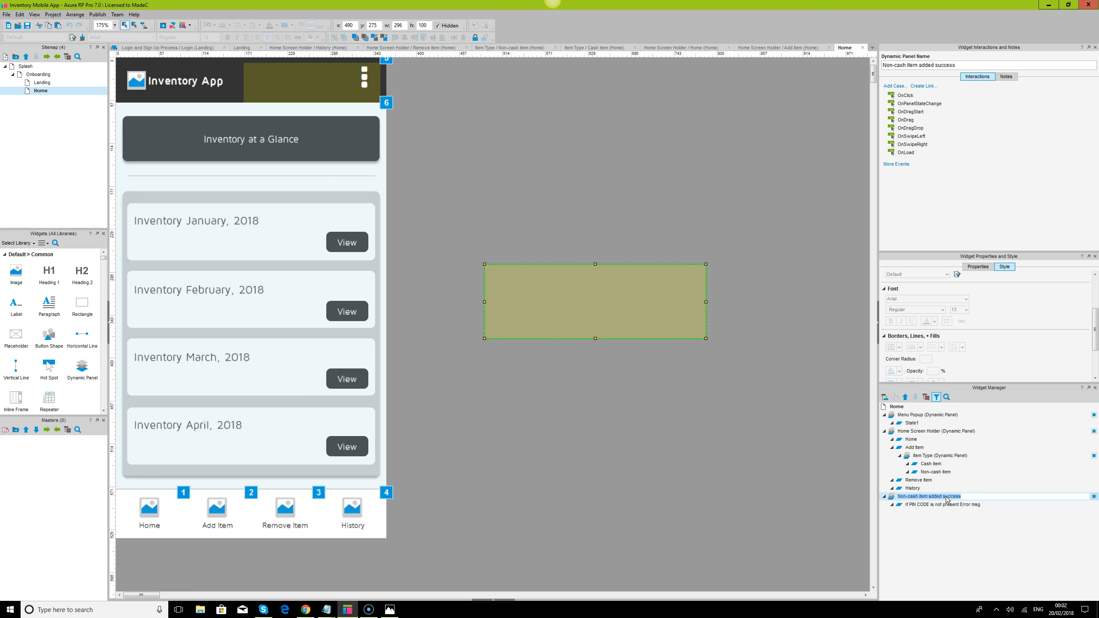
click(951, 505)
click(956, 505)
key(ctrl+v)
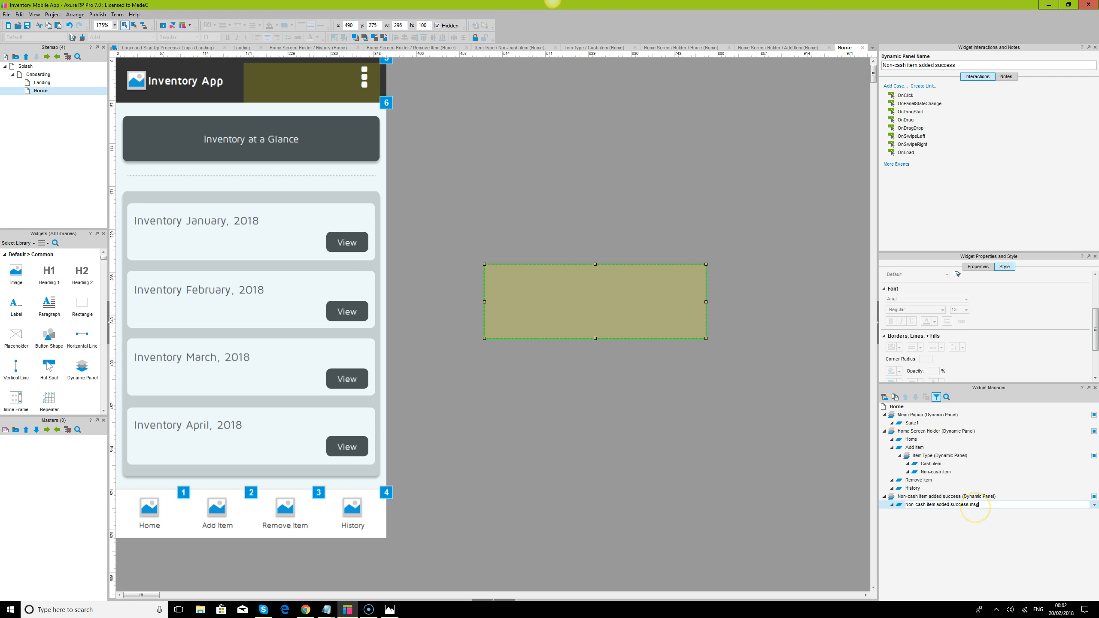
text(msg)
click(806, 406)
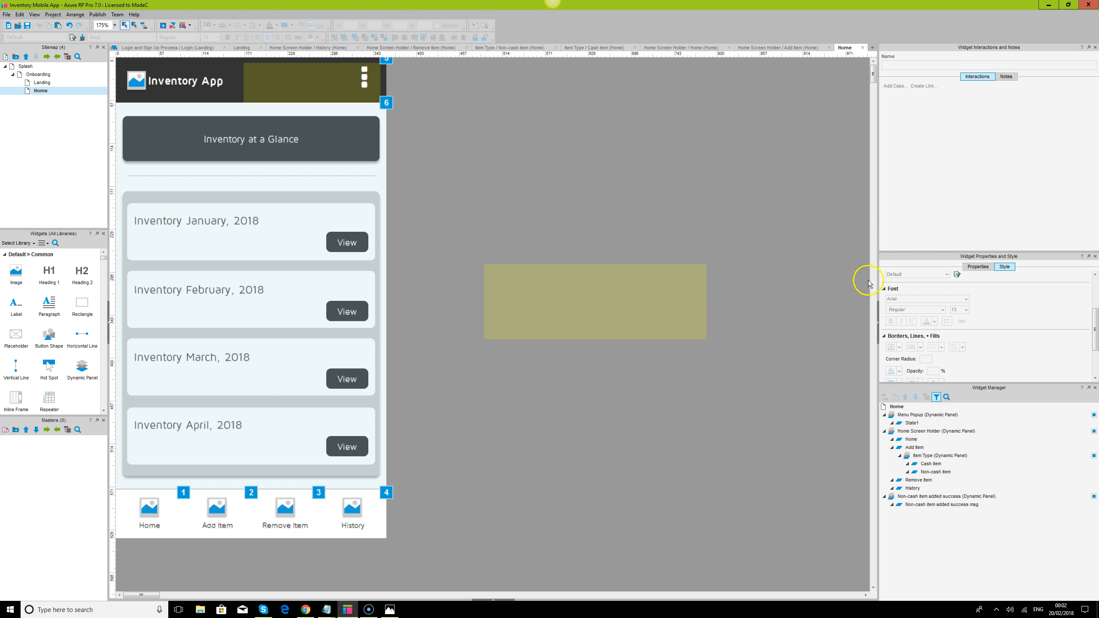
- Save the project and move the Non-cash item added success panel onto the Home screen at x 32, y 270
key(ctrl+s)
mouse_move(919, 501)
drag(655, 312, 290, 298)
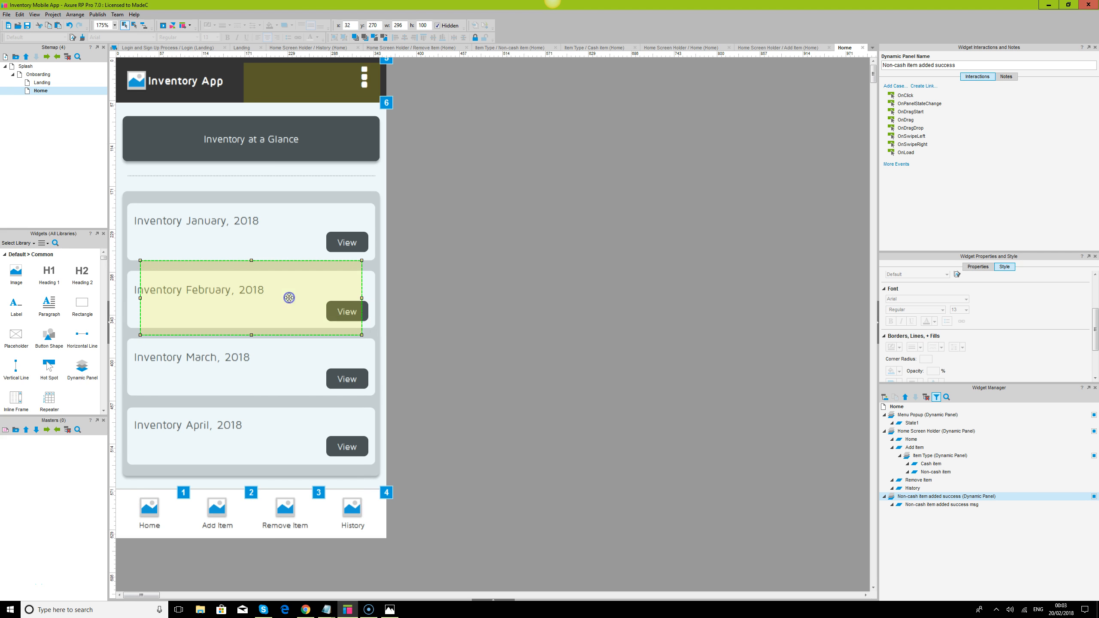
click(366, 39)
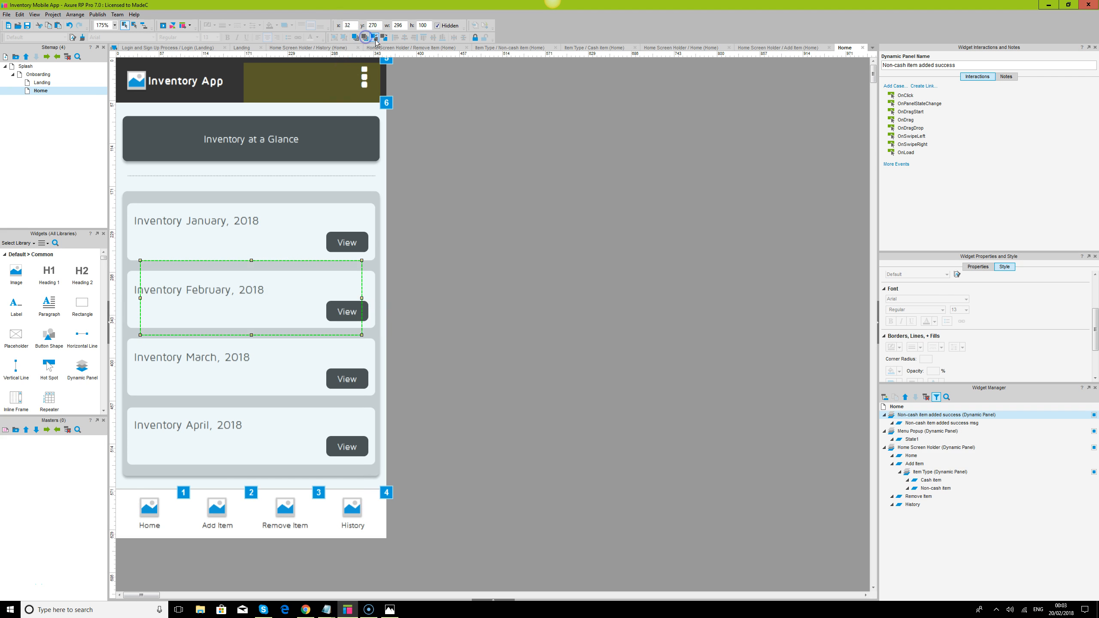
click(375, 39)
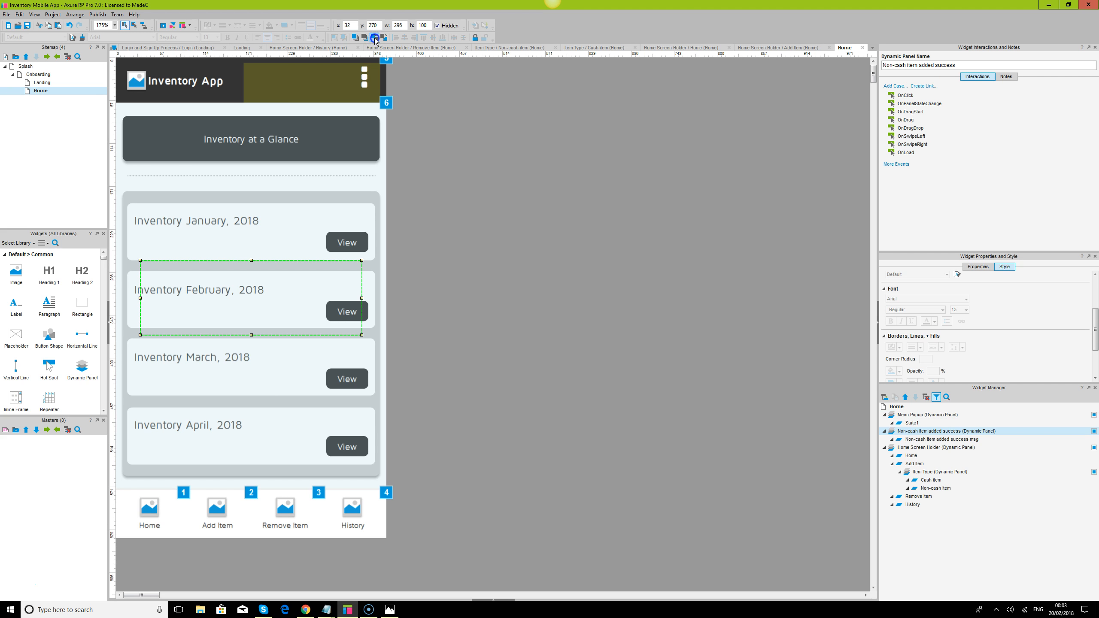
click(375, 39)
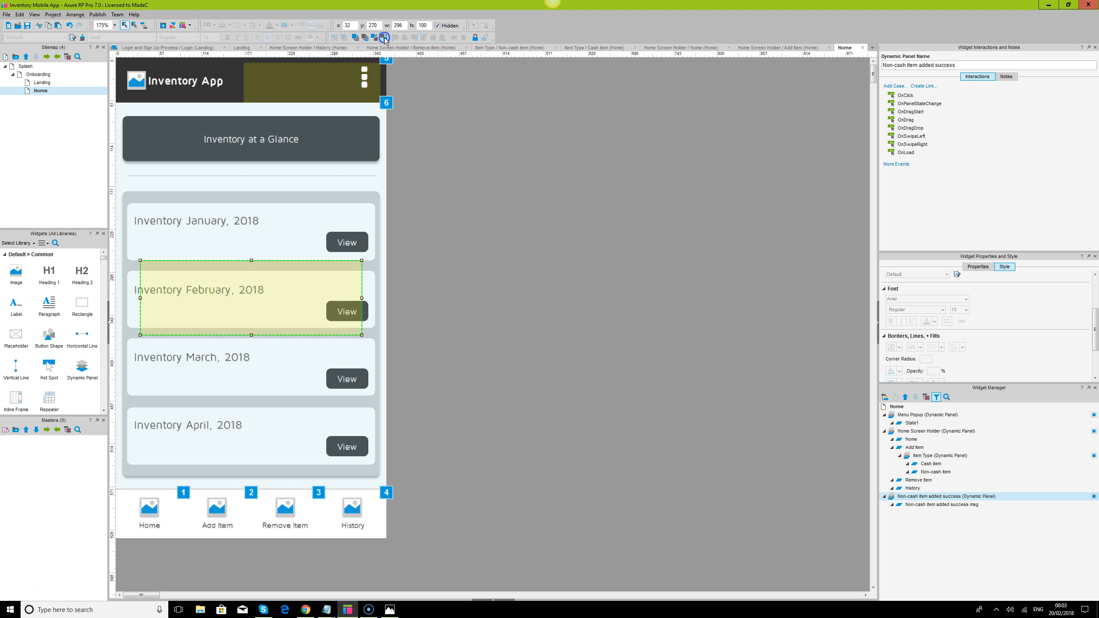
click(589, 273)
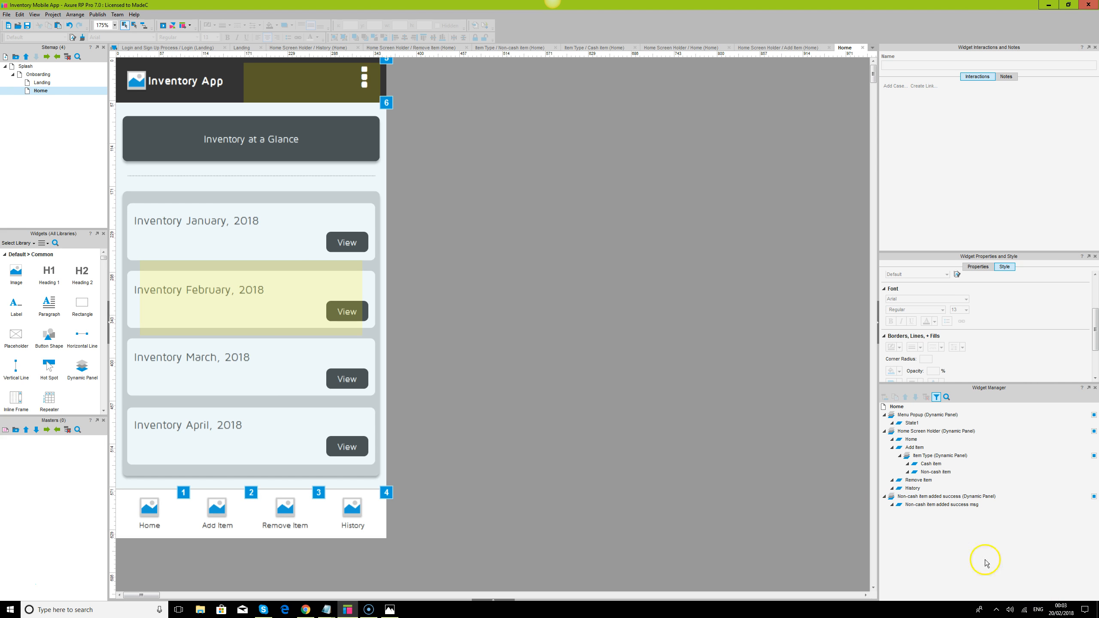
- Open the Non-cash item state and start an OnClick case for the Check Item In button
double_click(935, 472)
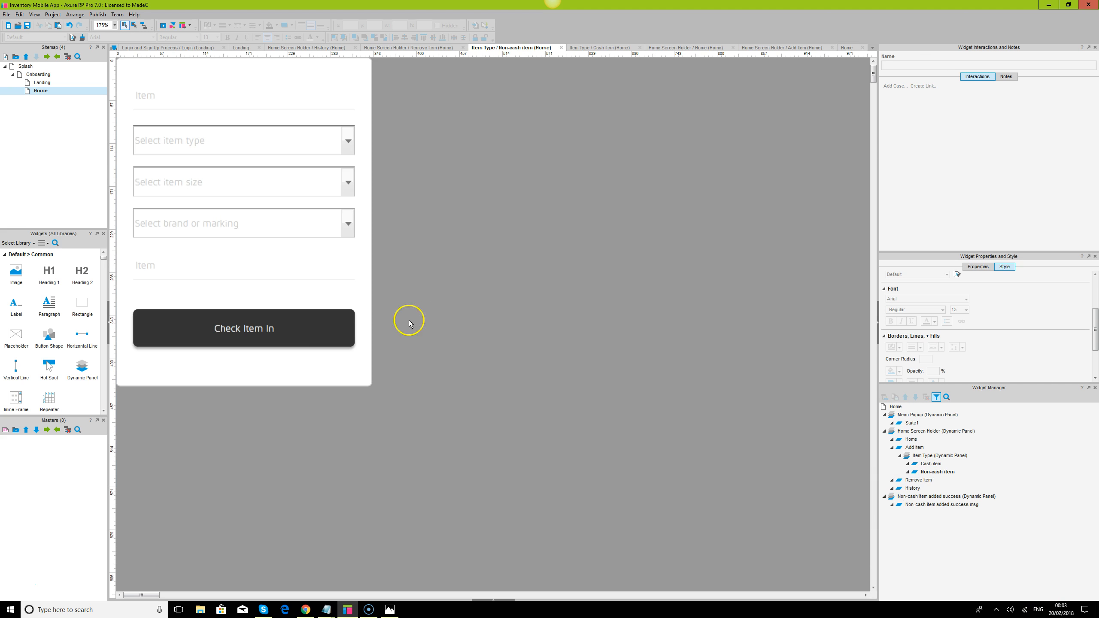
click(333, 327)
double_click(904, 95)
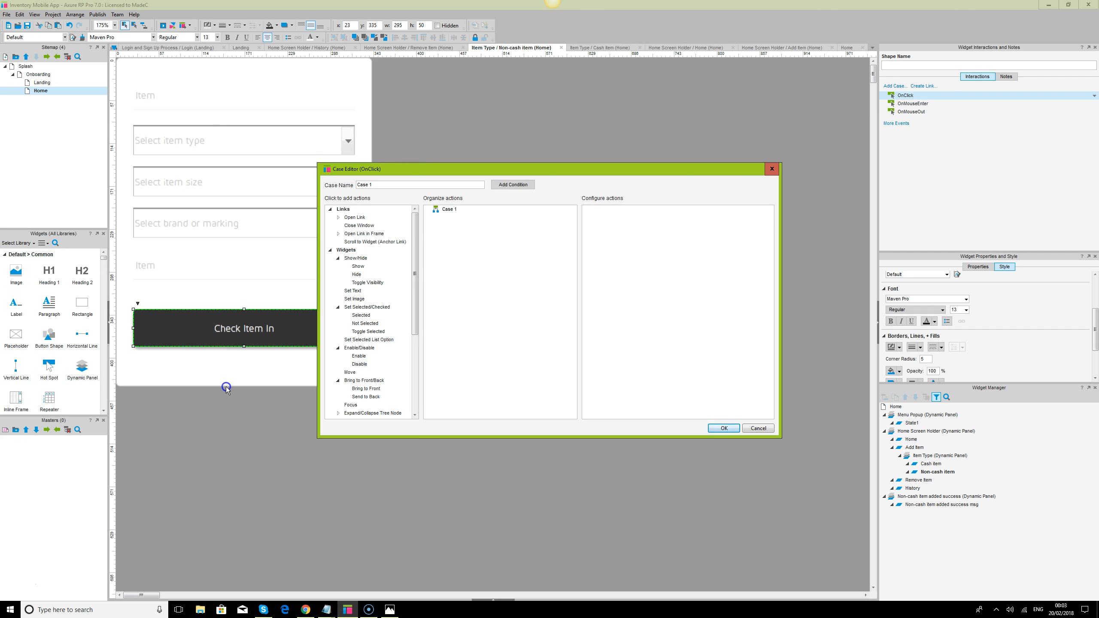
click(515, 186)
click(438, 243)
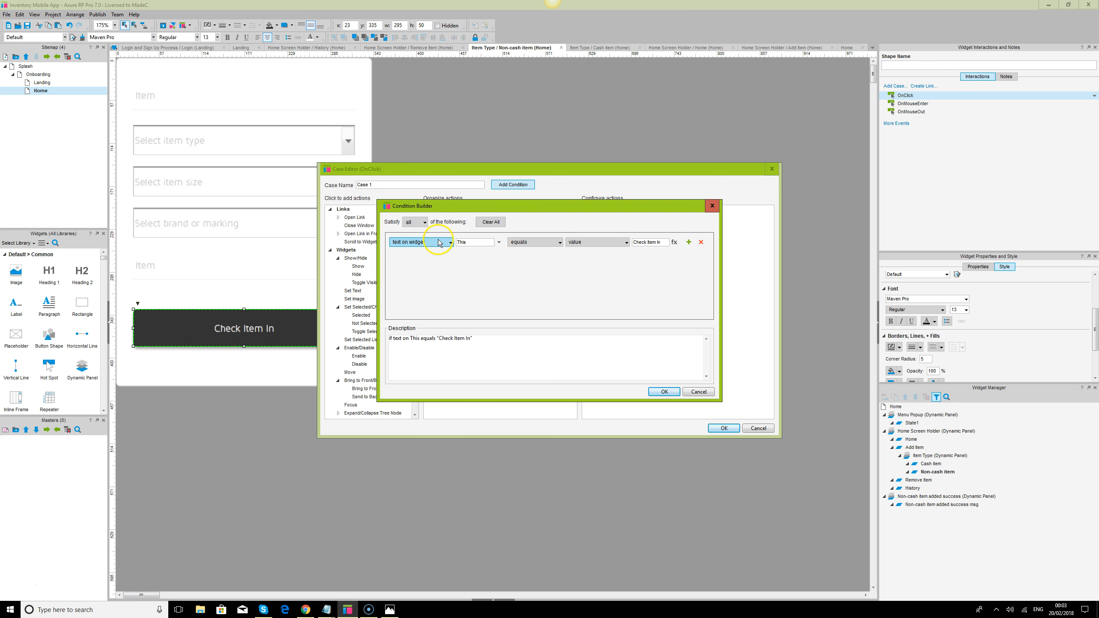
click(700, 392)
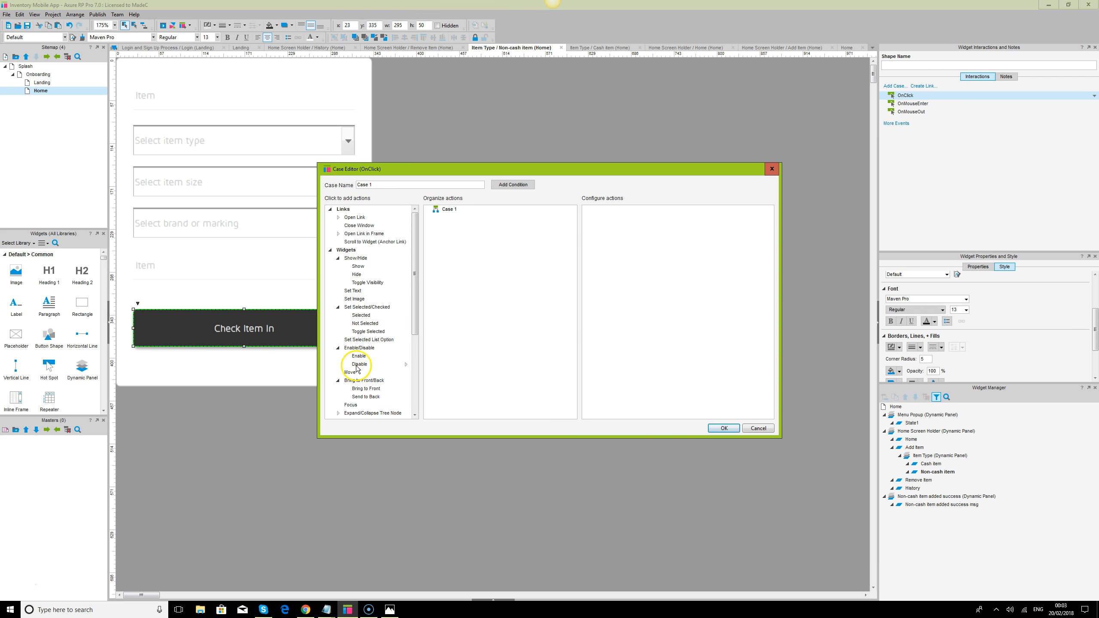
- Add Show and Bring to Front actions to the case, and make Show display the Non-cash item added success panel as a lightbox
click(358, 267)
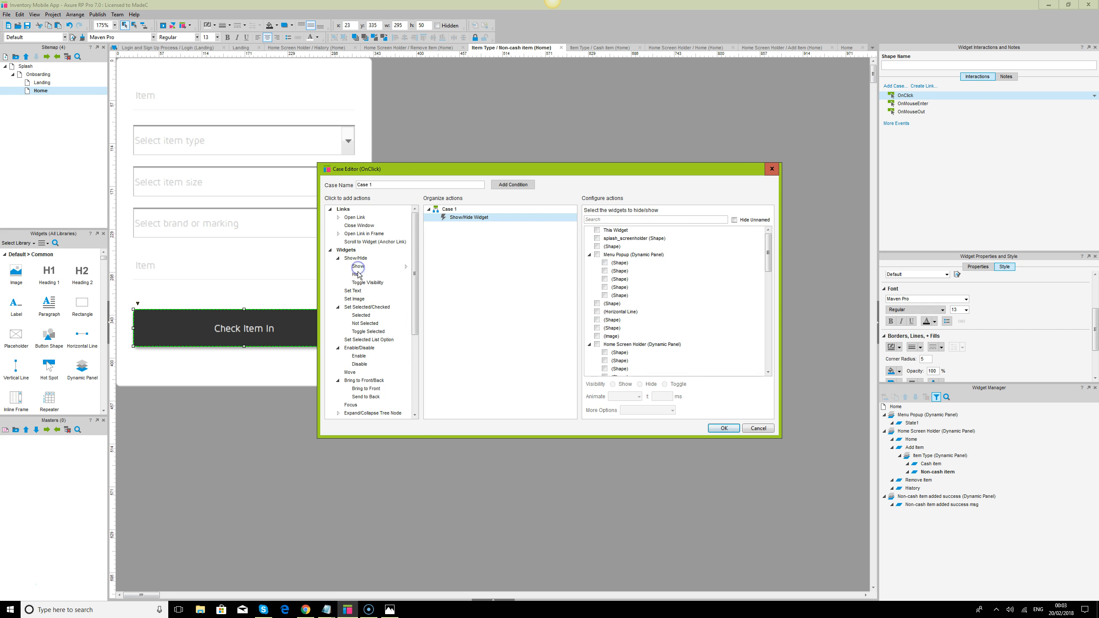
scroll(360, 360, down, 2)
click(359, 346)
click(471, 218)
click(598, 218)
text(no)
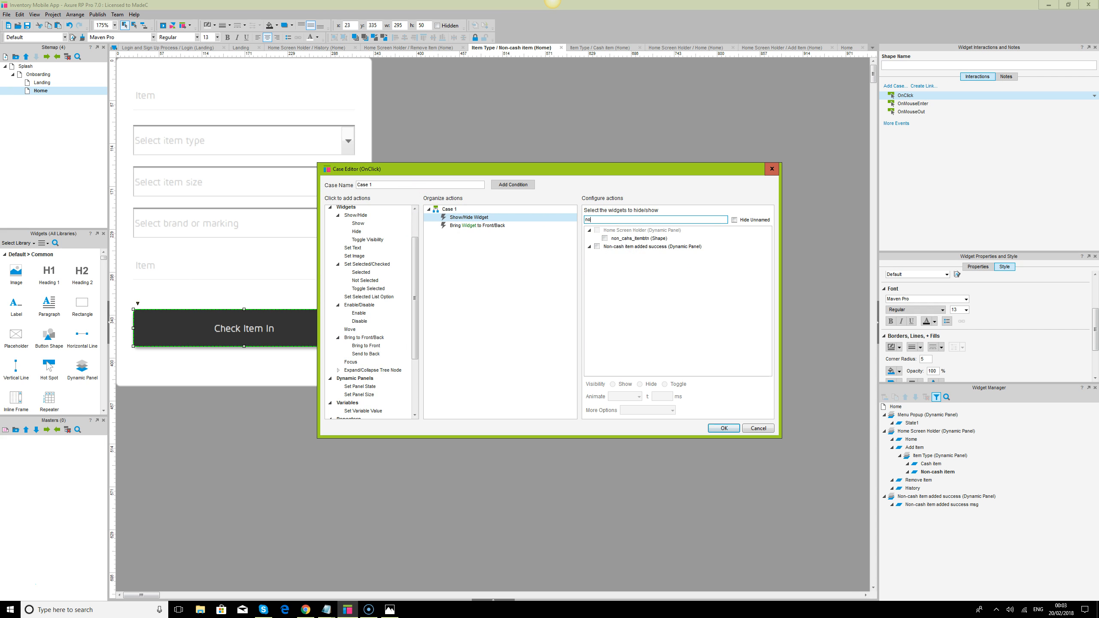
text(n)
click(598, 247)
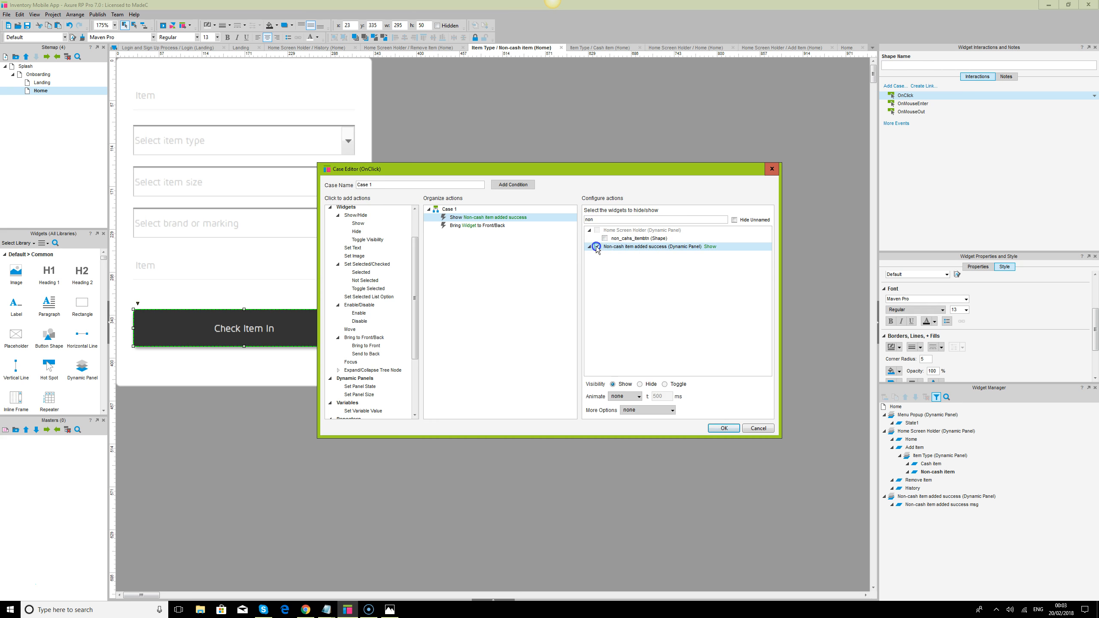
click(645, 410)
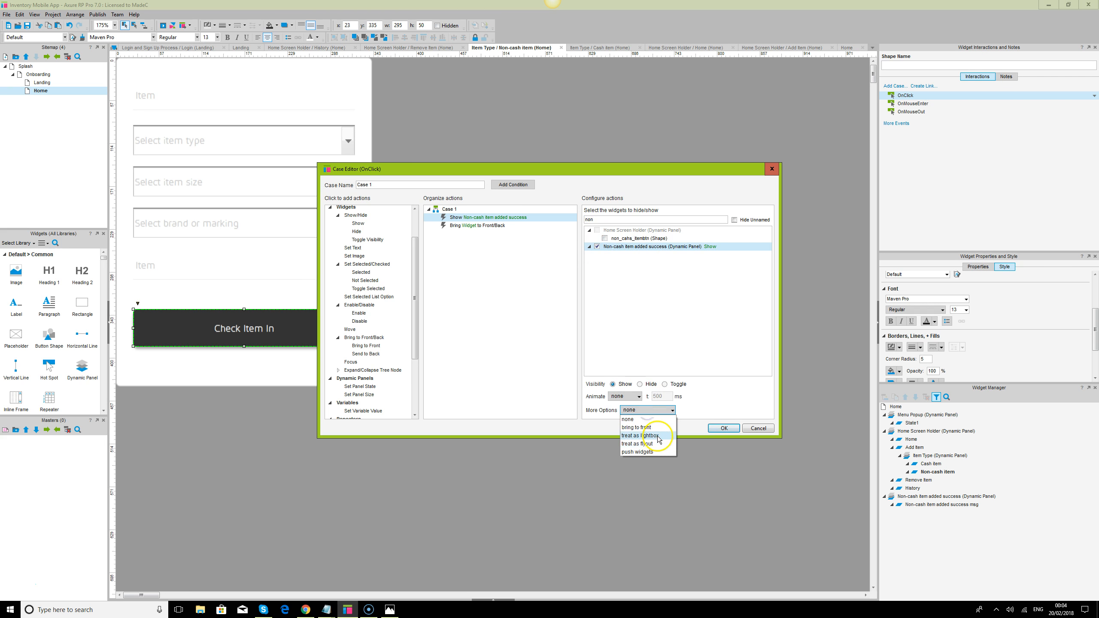
click(633, 418)
- Target the Bring to Front action at the Non-cash item added success panel and accept the case
click(485, 226)
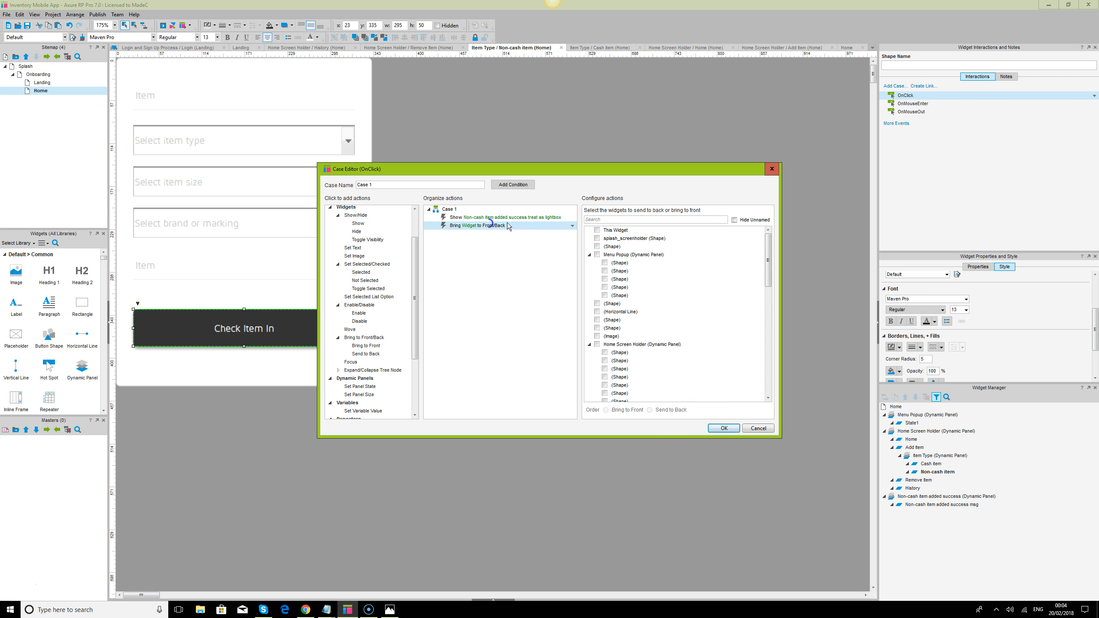
click(614, 217)
text(no)
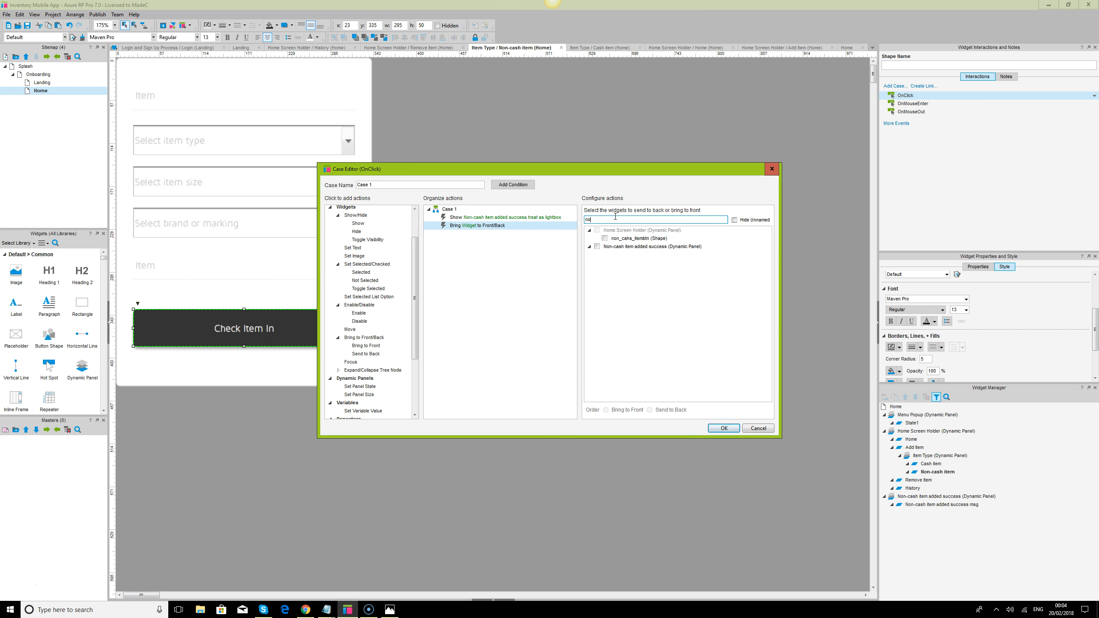
text(n)
click(597, 246)
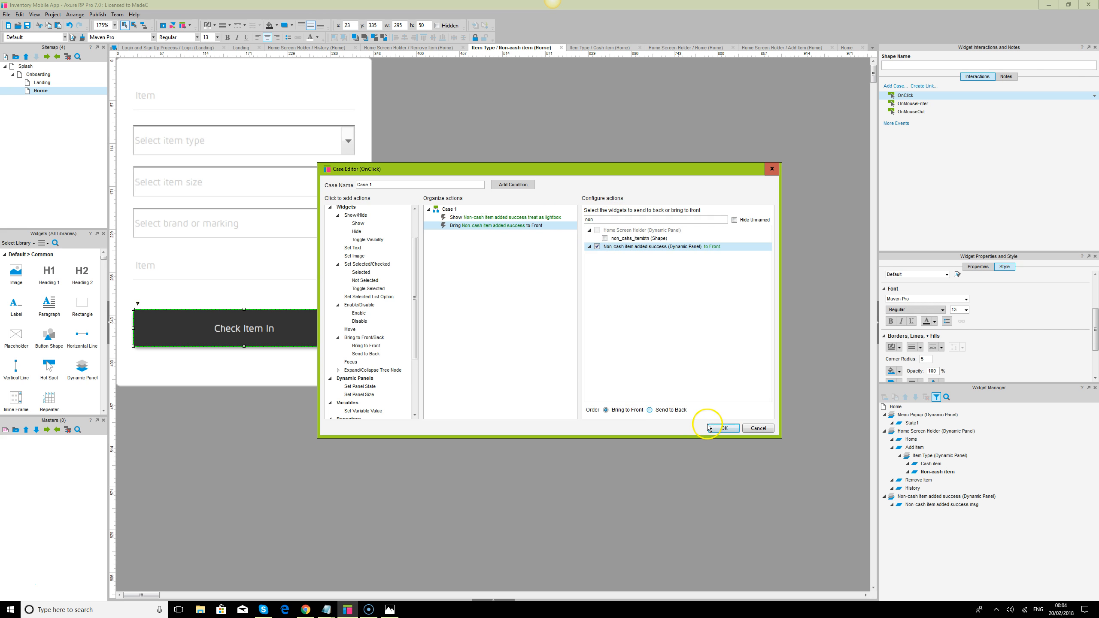
click(724, 428)
click(739, 425)
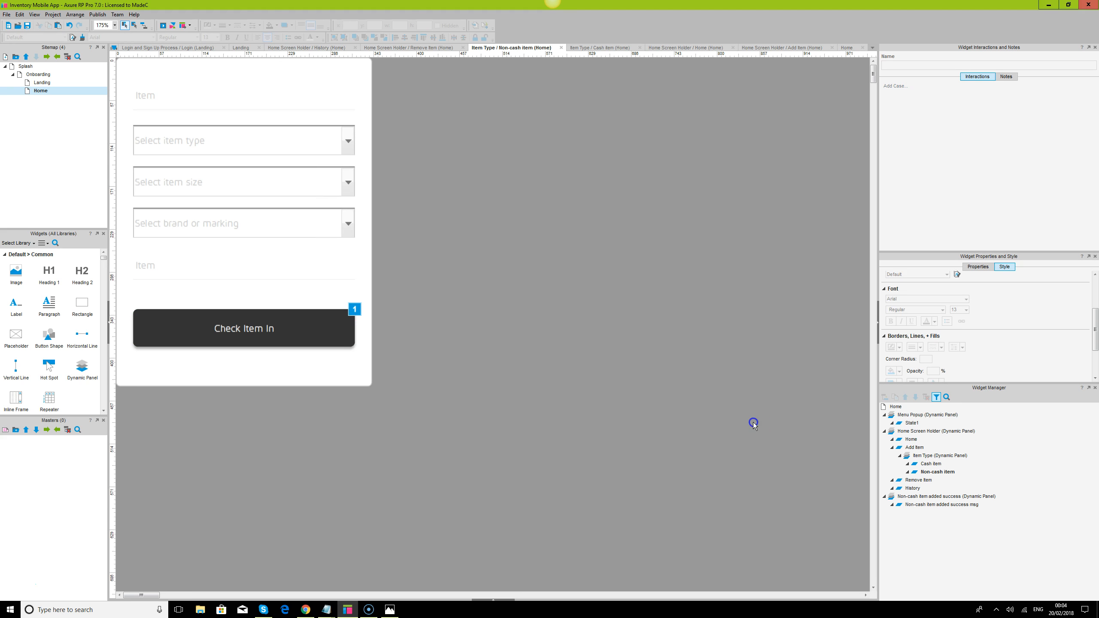
- Switch to Chrome, reload the prototype preview and open the non-cash form under Add Item
click(306, 610)
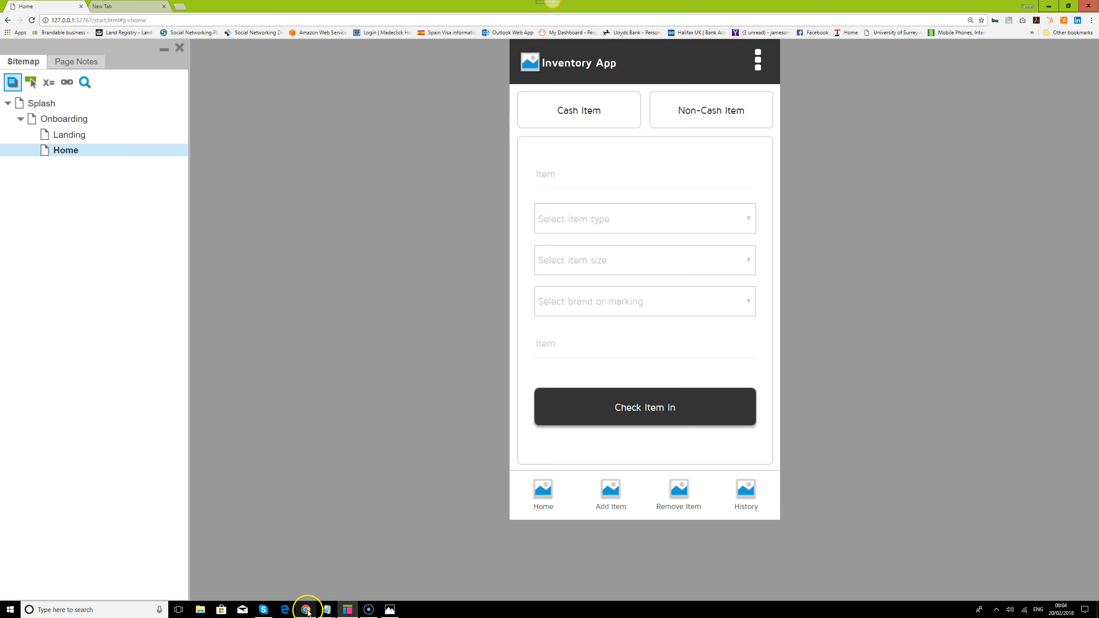
click(32, 21)
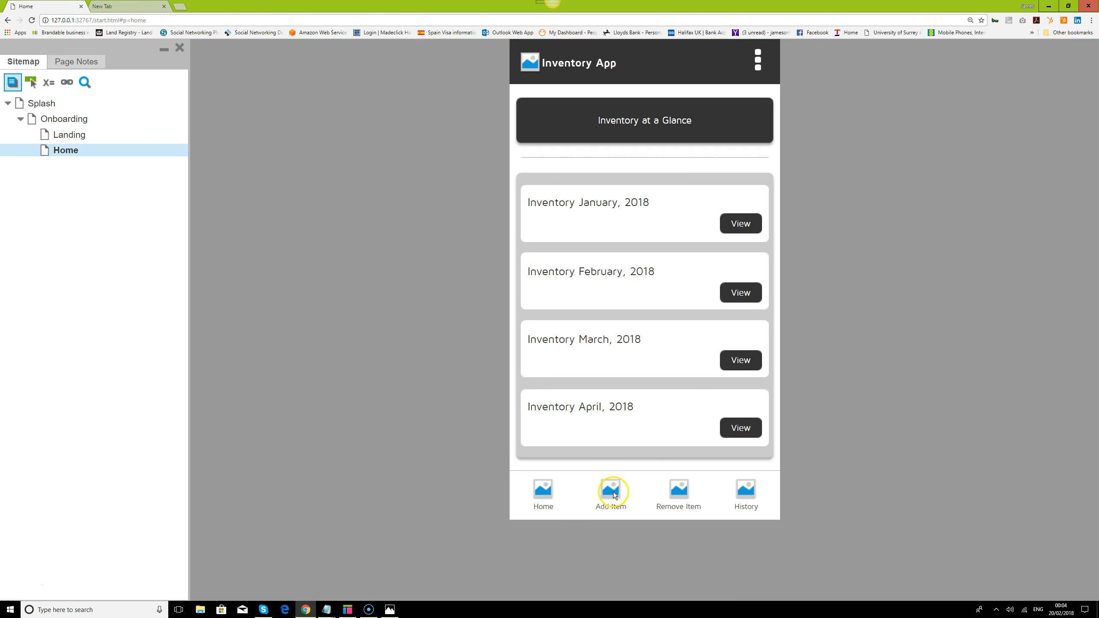
click(615, 495)
click(719, 109)
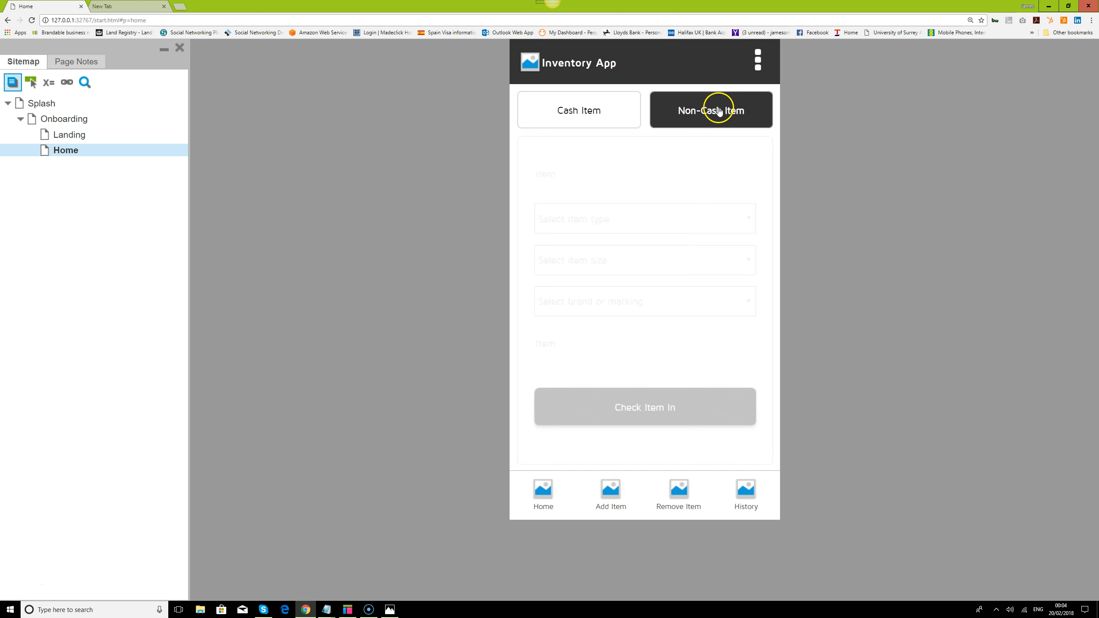
- Select Shirt as the item type, test the Check Item In button and dismiss its message
click(659, 423)
click(656, 414)
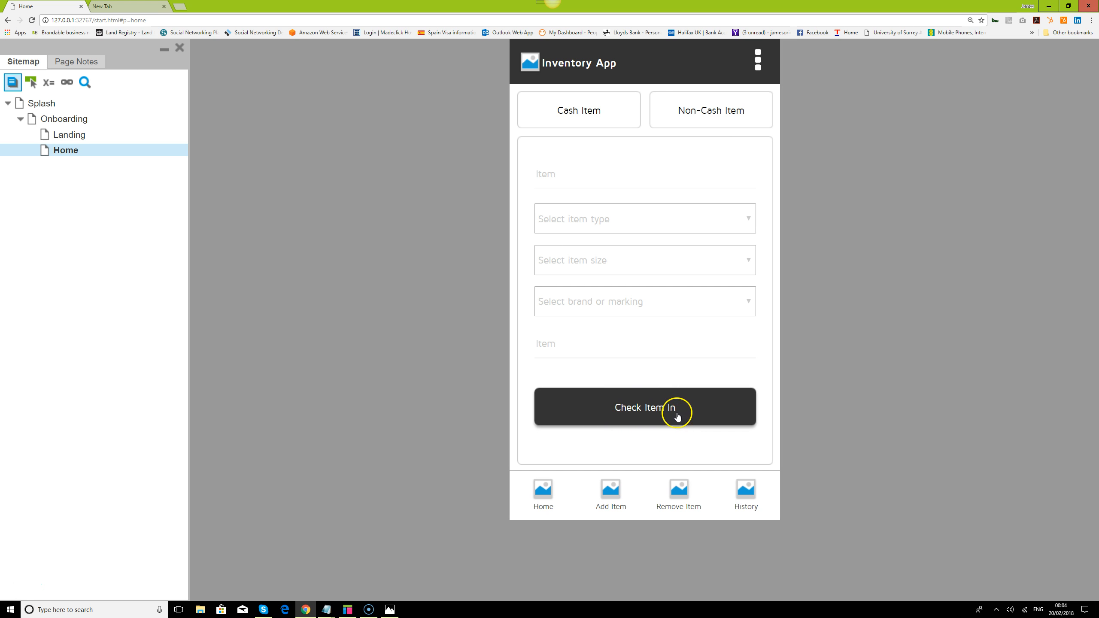
click(660, 230)
click(659, 256)
click(653, 407)
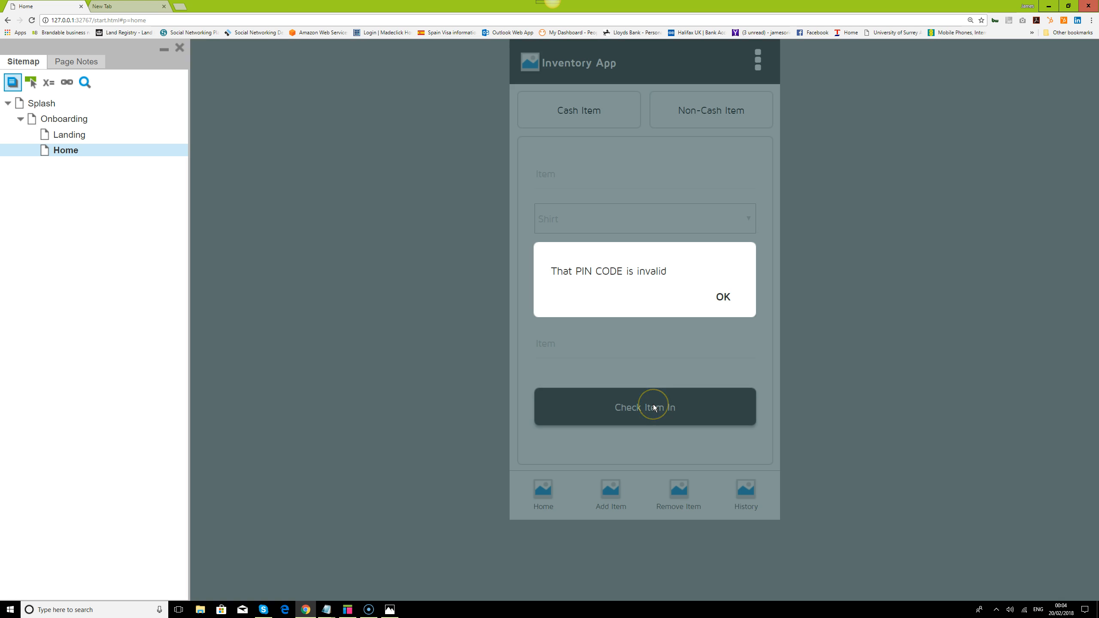
click(723, 297)
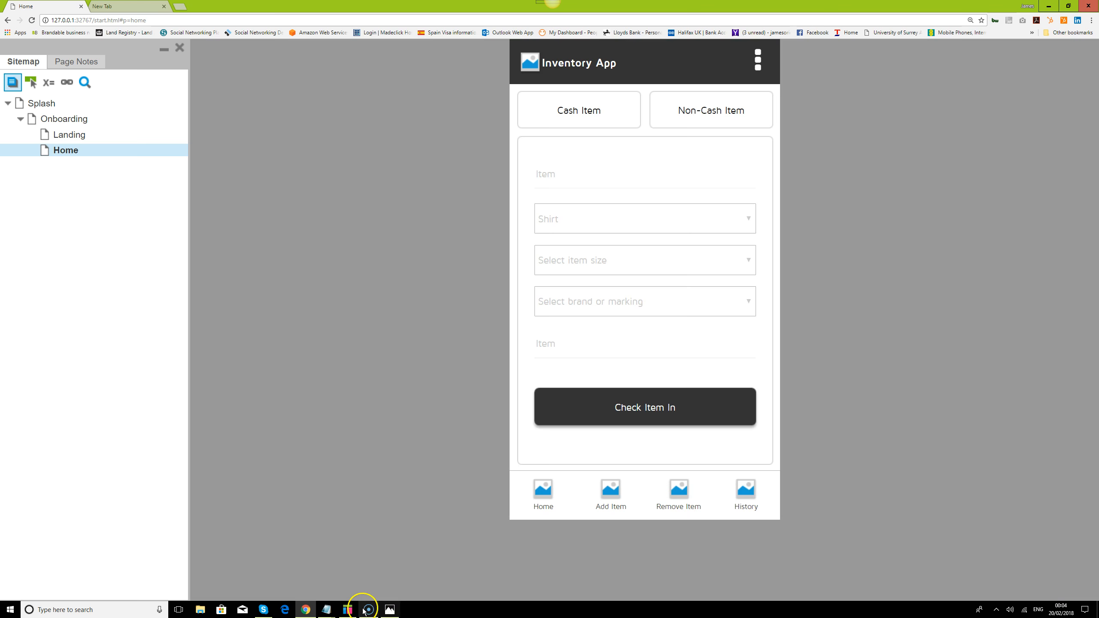
- Switch back to Axure RP and change the success panel's message text to "Item added successfully"
click(349, 609)
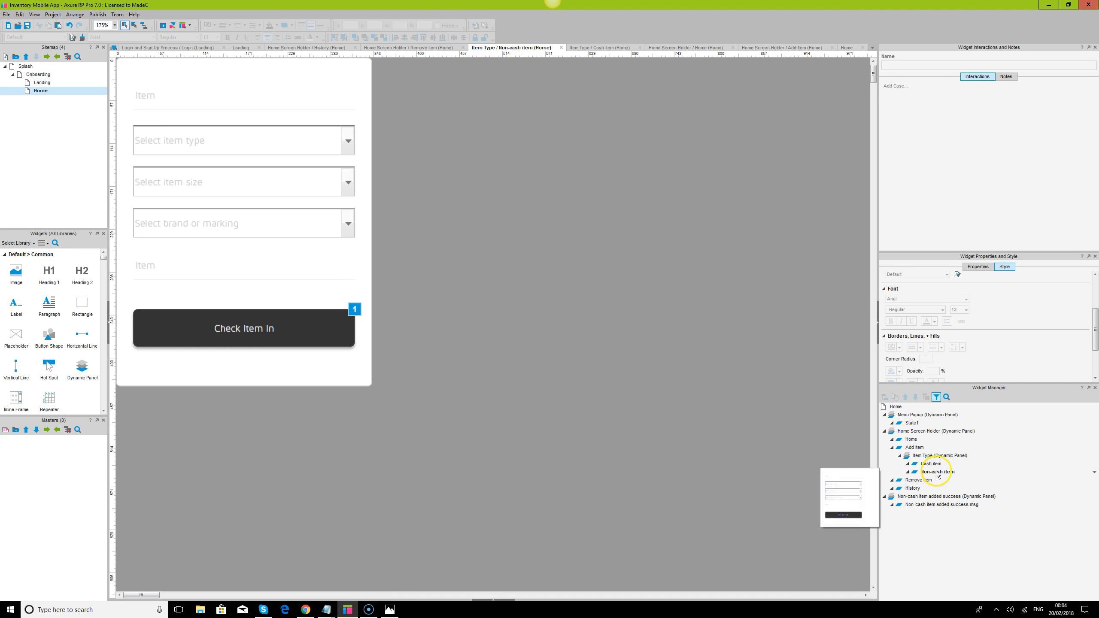
double_click(913, 504)
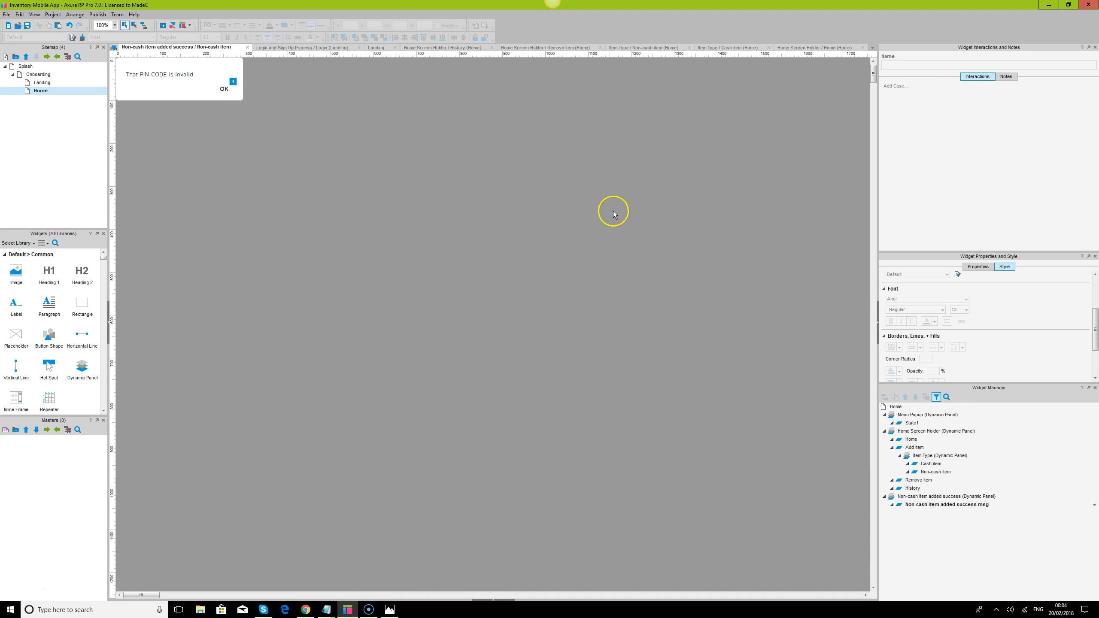
double_click(178, 78)
key(BackSpace)
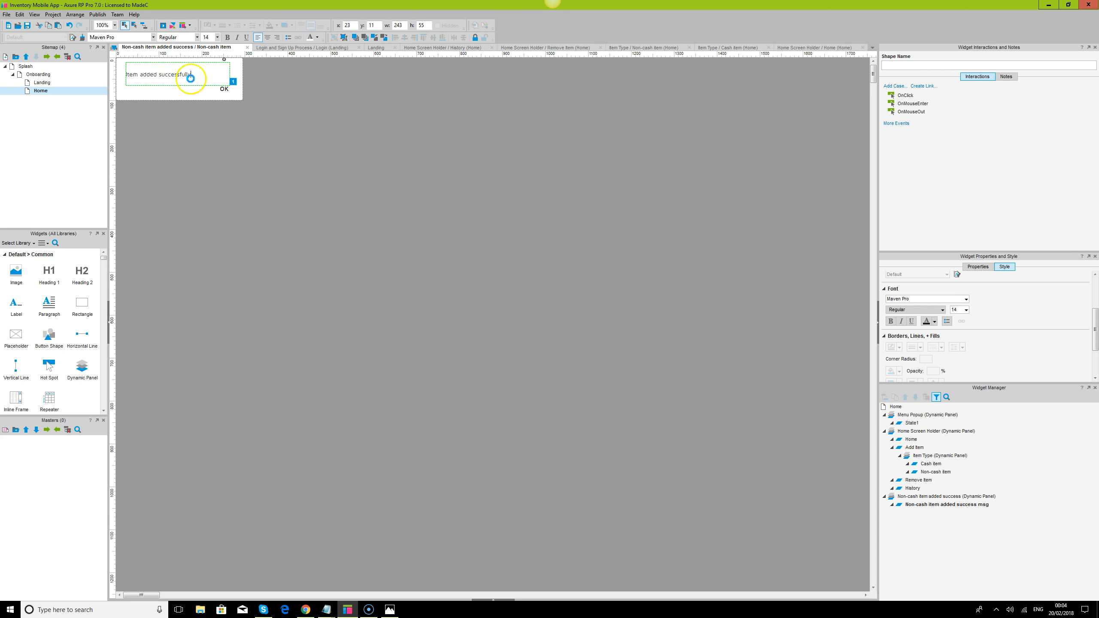
click(381, 153)
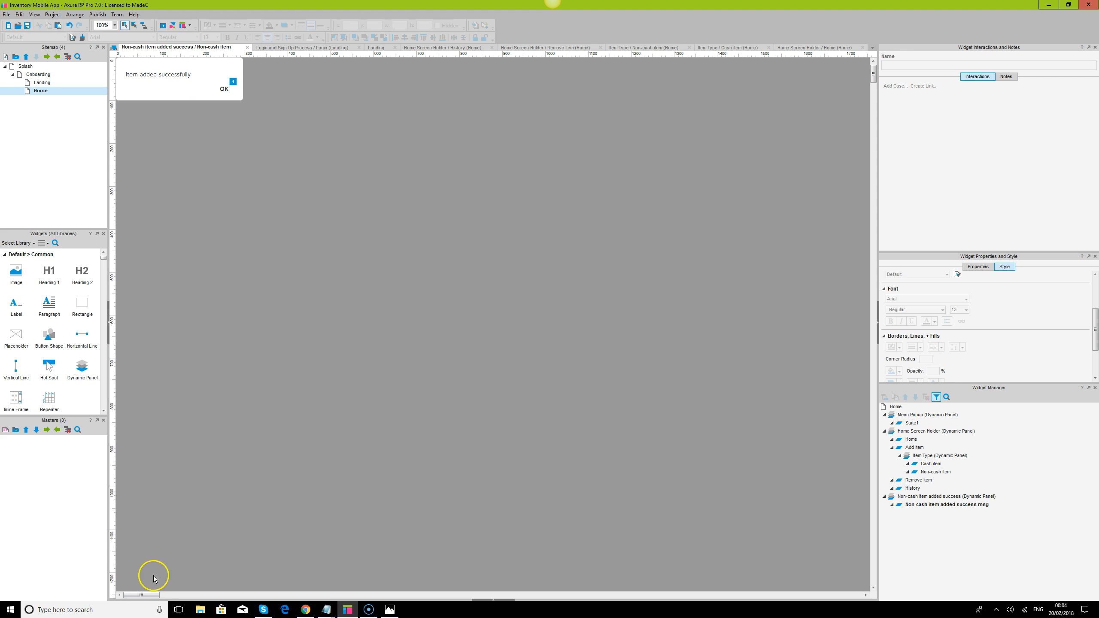
- Switch to Chrome, toggle from the cash to the non-cash form, test Check Item In and dismiss its message
click(306, 610)
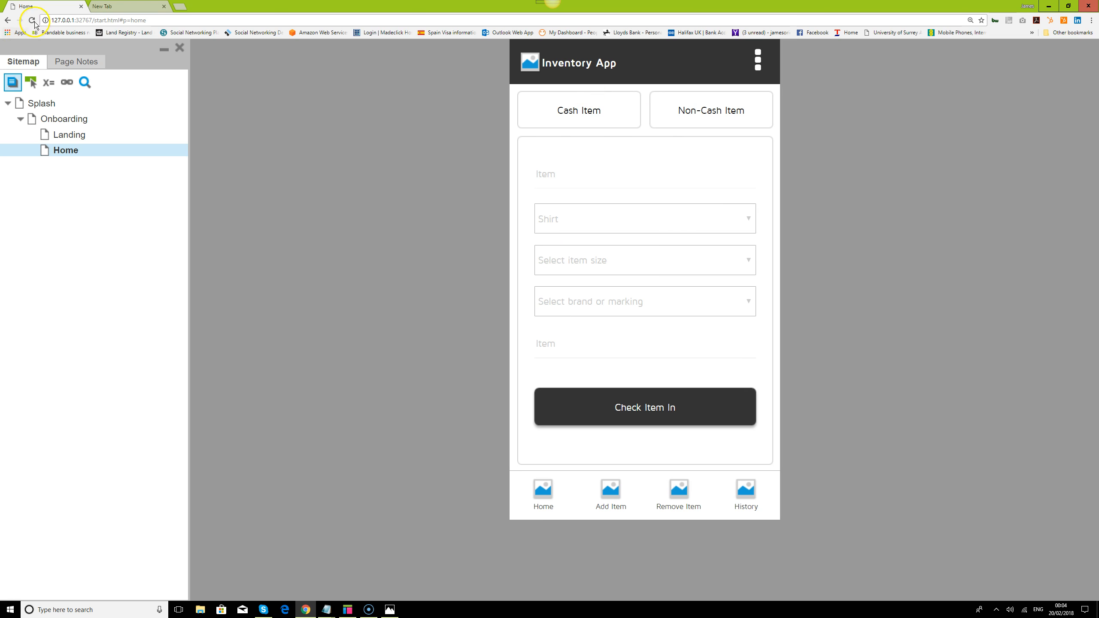
click(583, 116)
click(725, 112)
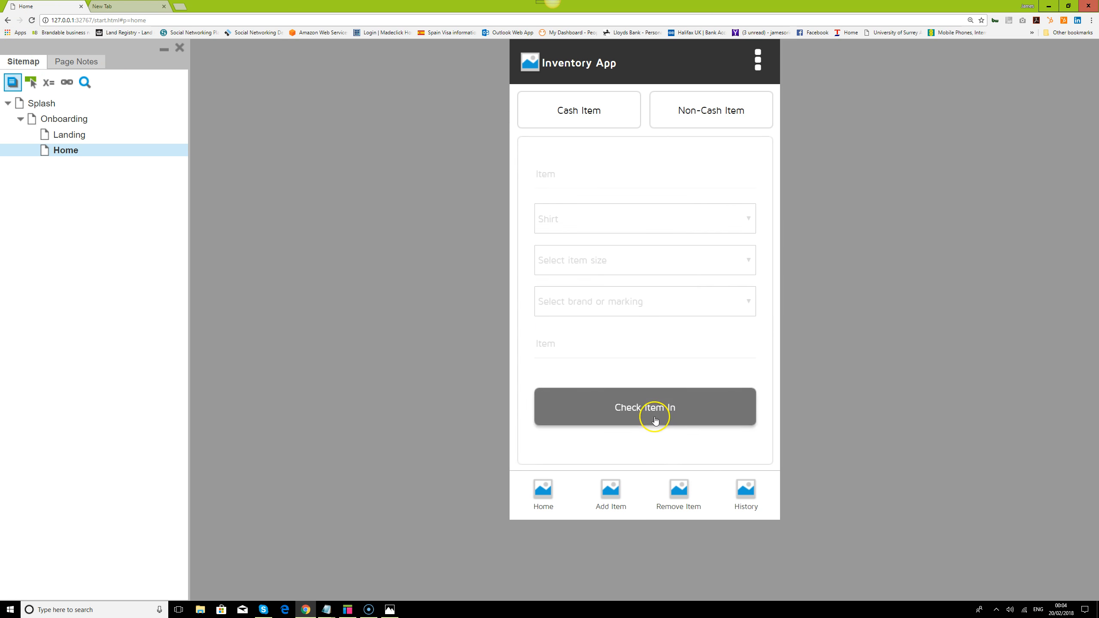
click(658, 406)
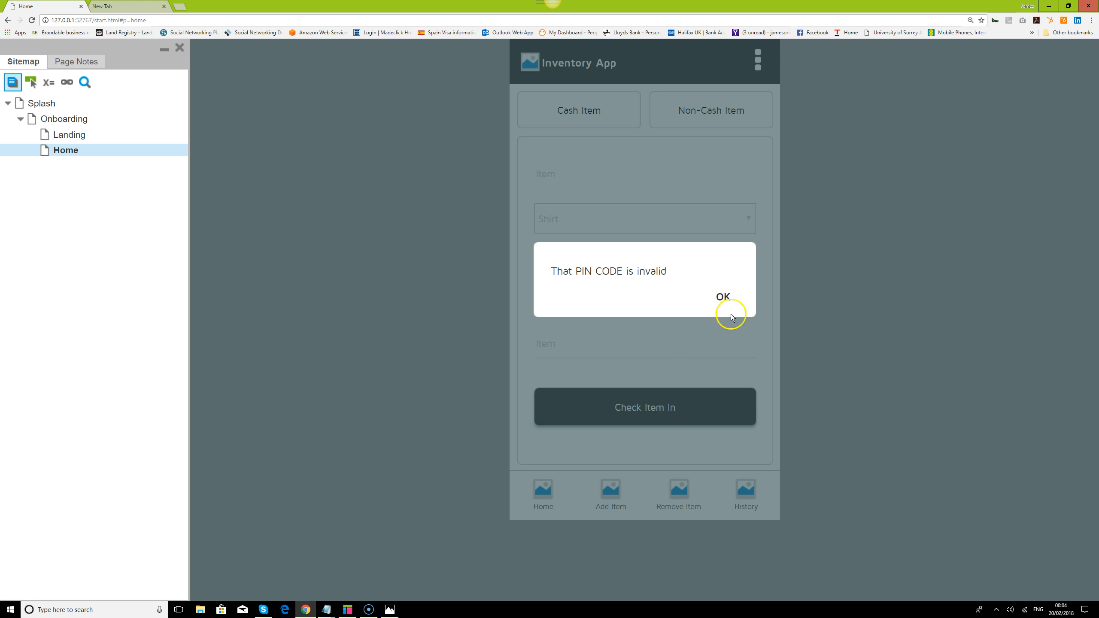
click(724, 298)
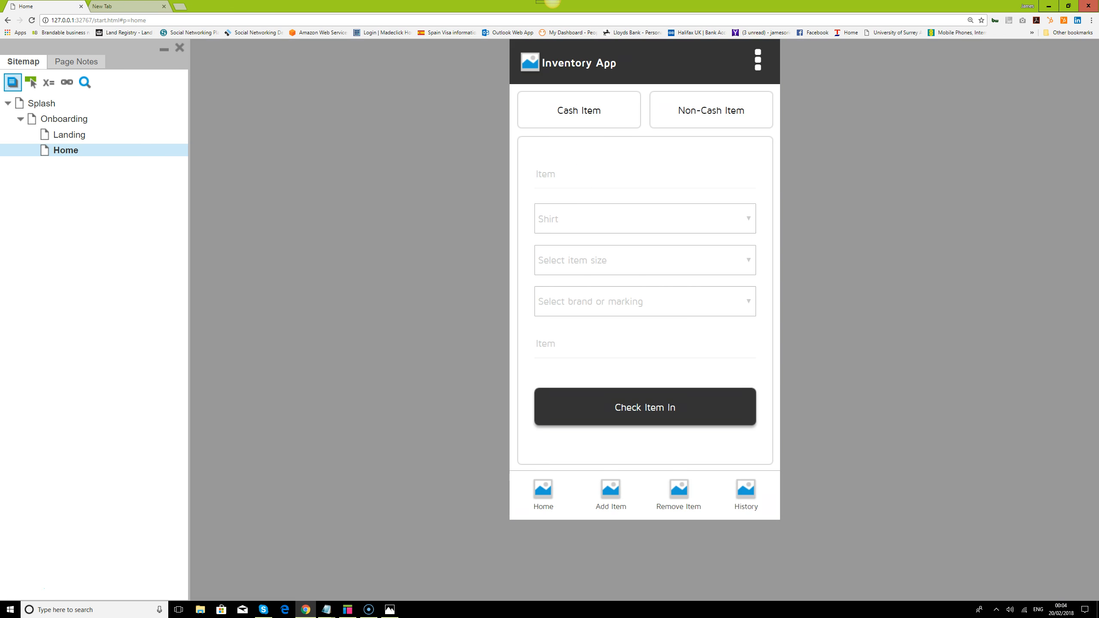
- Reload the preview, test Check Item In on the non-cash form again and dismiss the success message
click(31, 20)
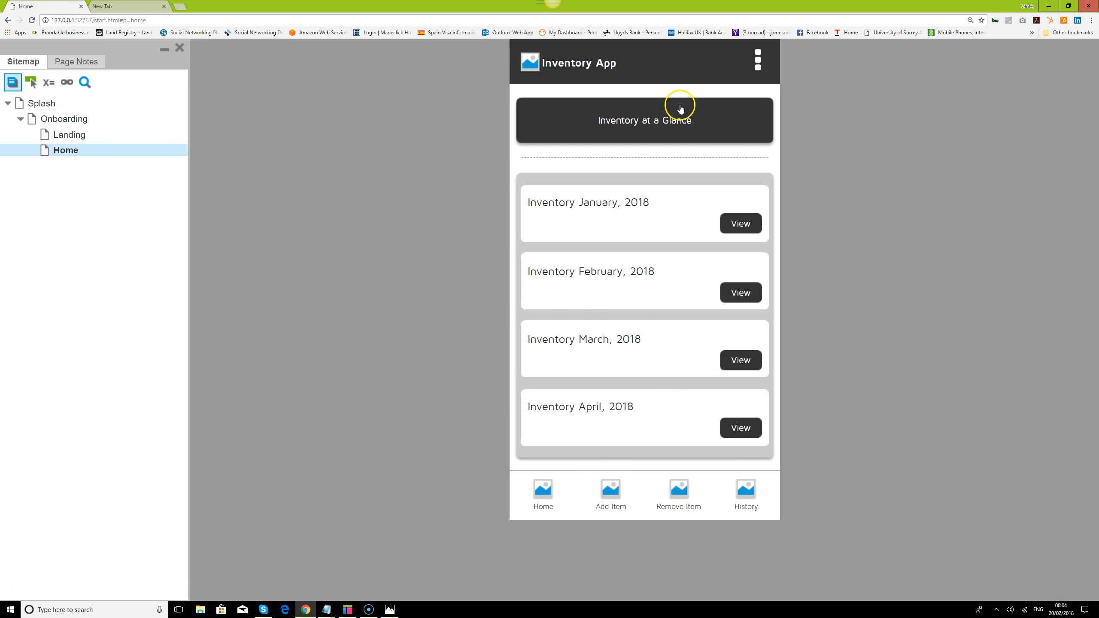
click(612, 485)
click(720, 106)
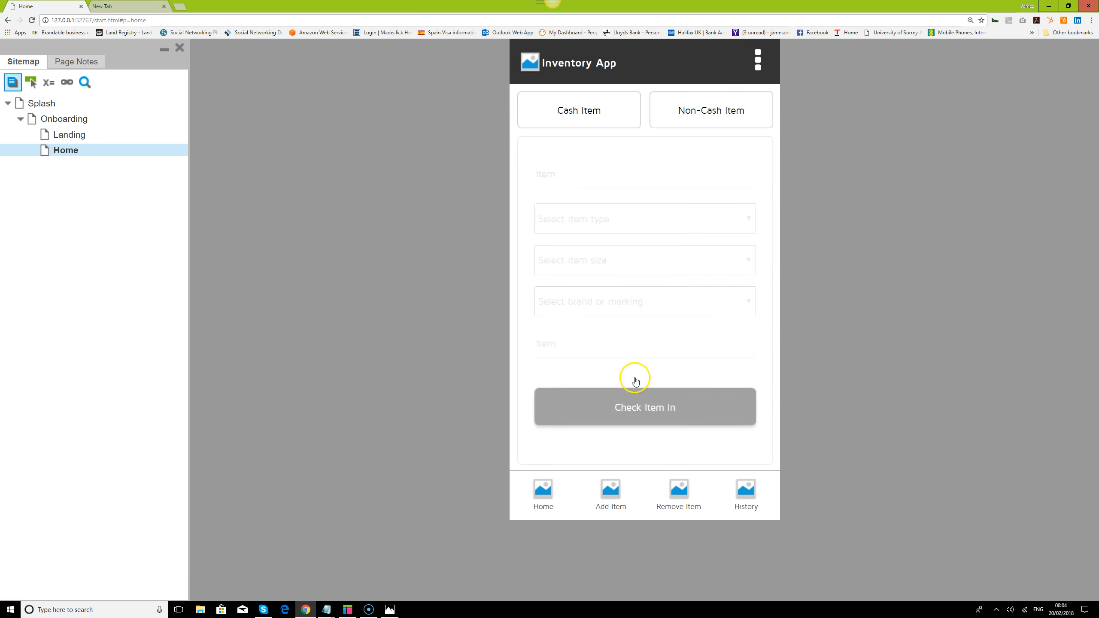
click(650, 405)
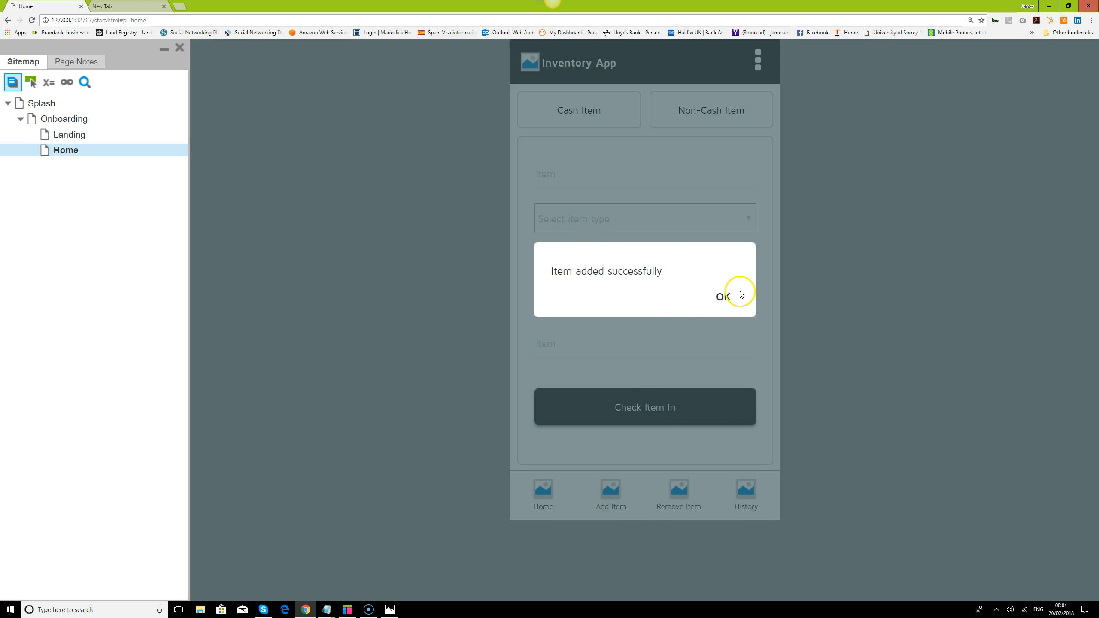
click(722, 298)
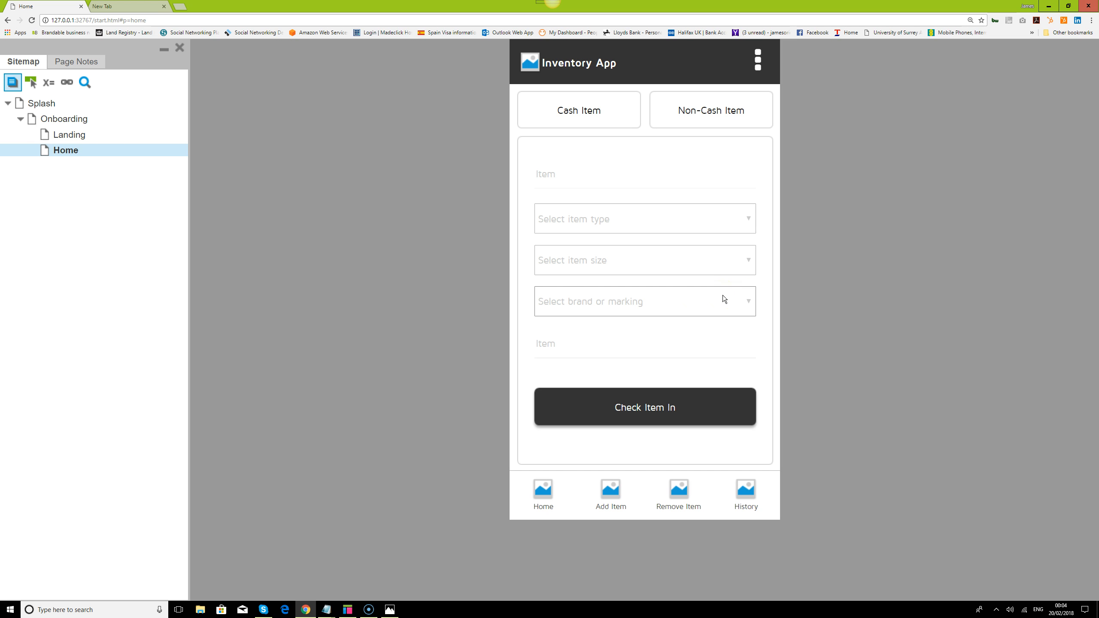
- View the Cash Item form in the prototype preview
click(730, 277)
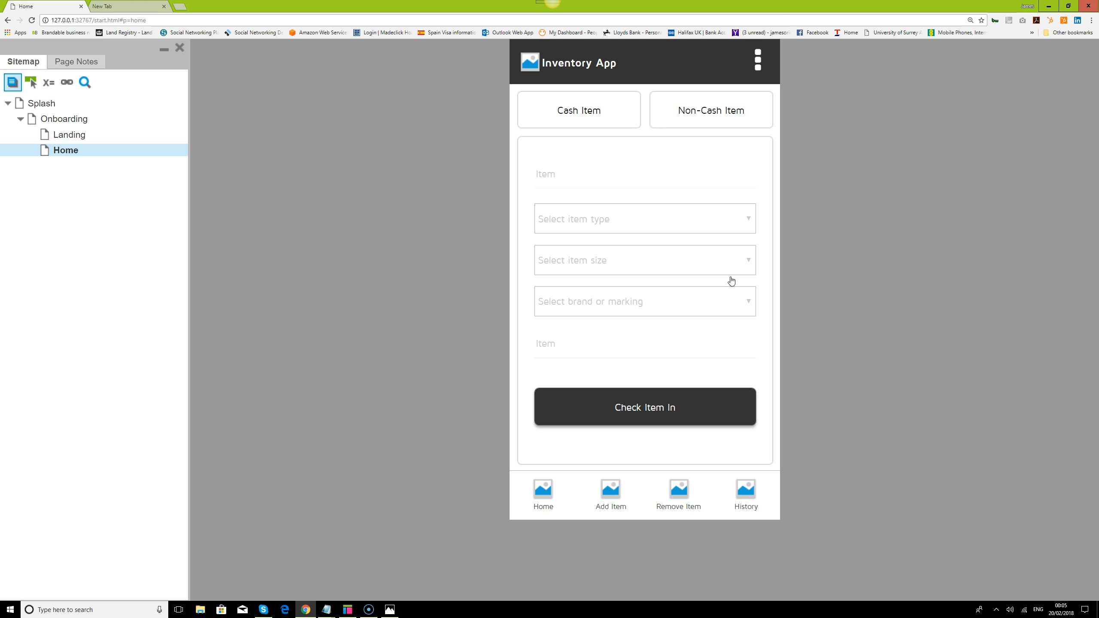
click(597, 113)
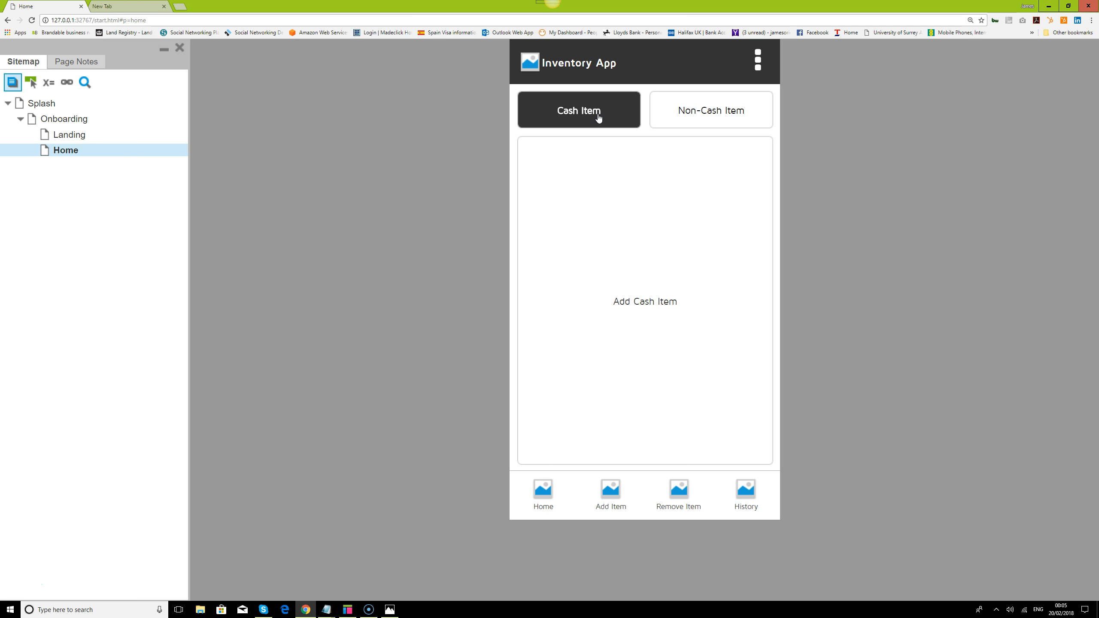
click(739, 460)
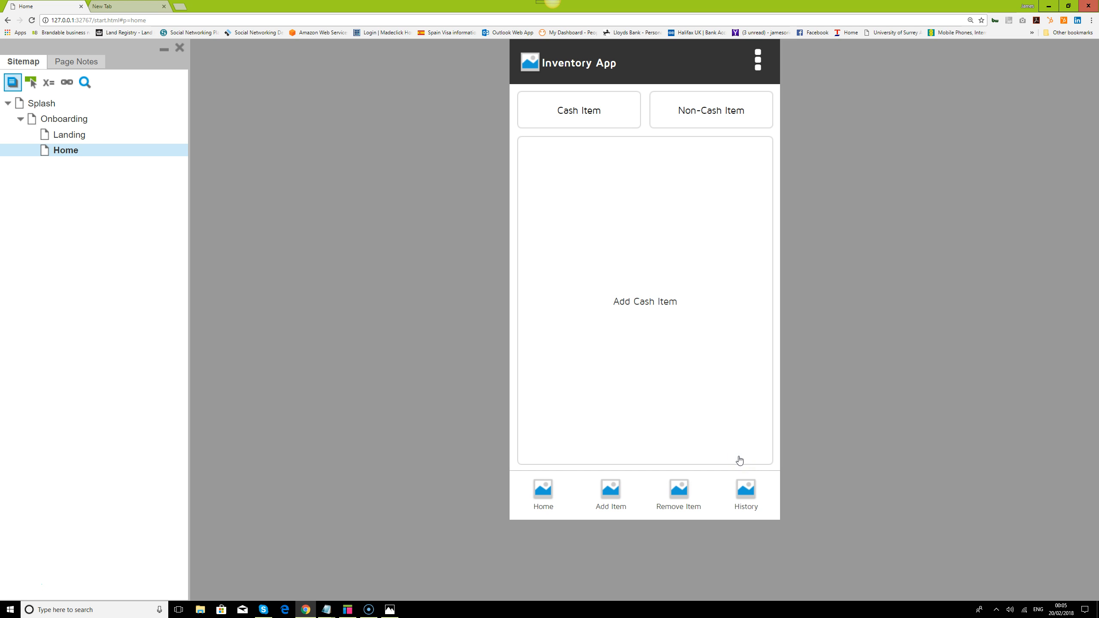